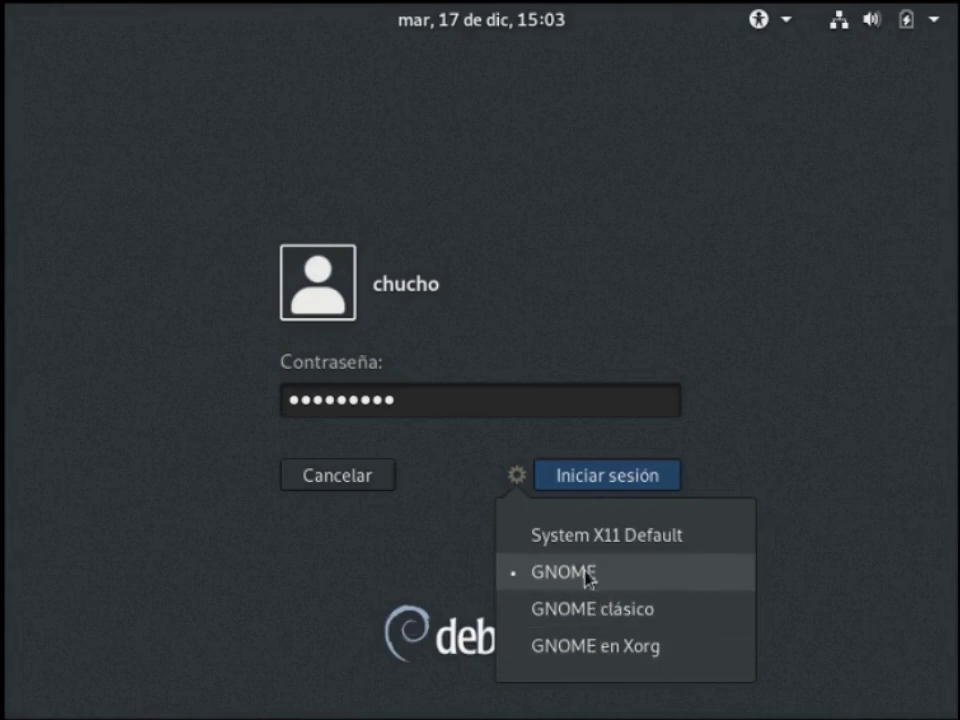
Step: Log in to the desktop using the GNOME en Xorg session
left_click(590, 647)
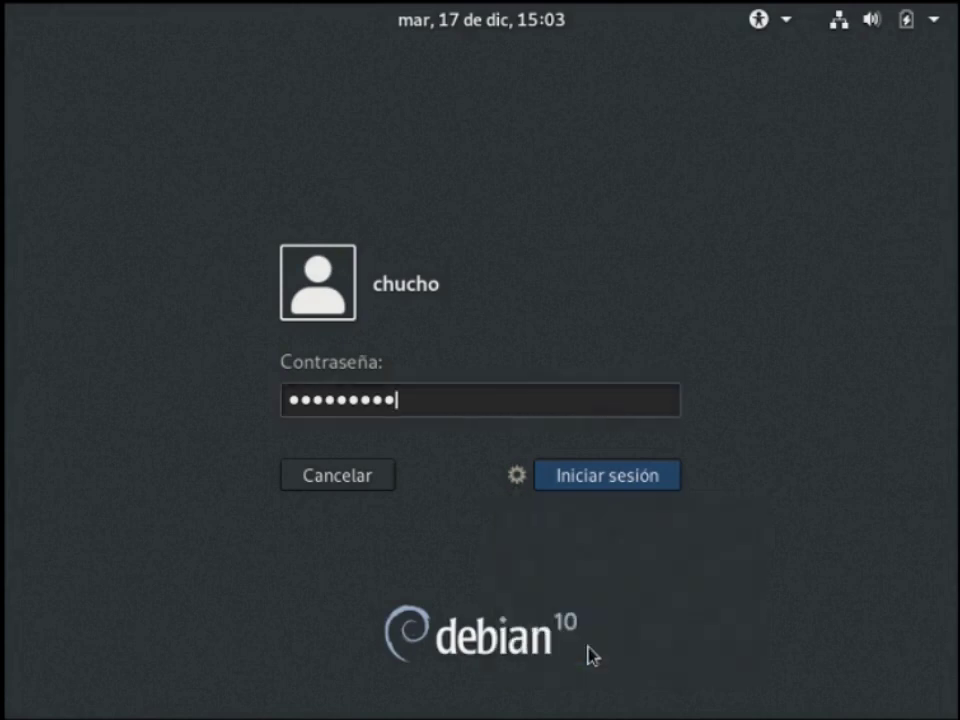
left_click(578, 488)
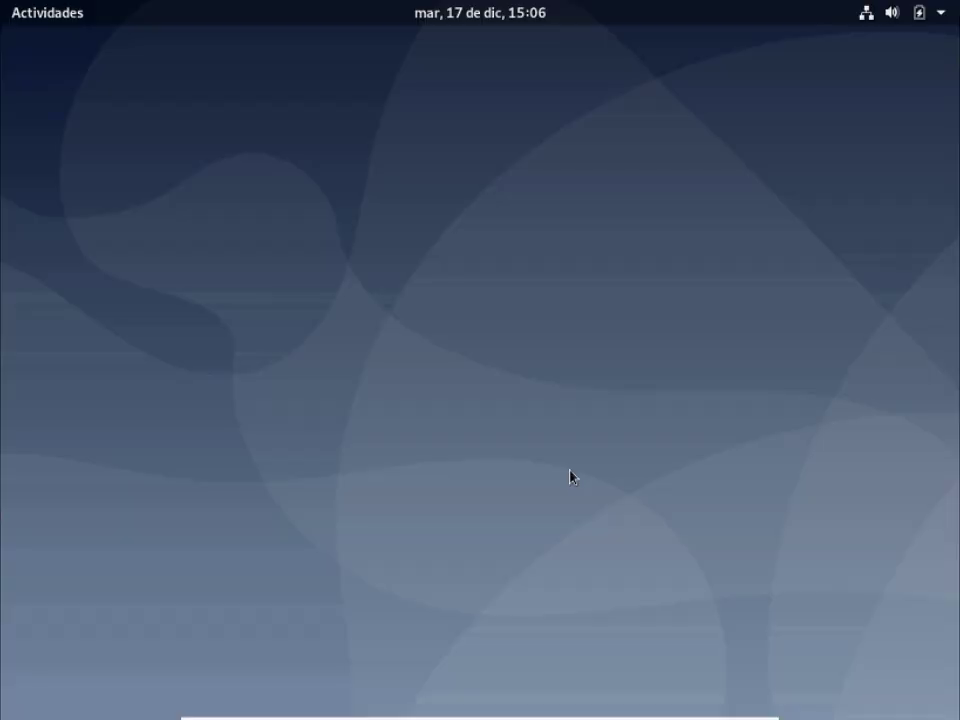
Step: Launch the Synaptic package manager from the full application list and authenticate with the administrator password
left_click(58, 21)
left_click(36, 628)
left_click(548, 670)
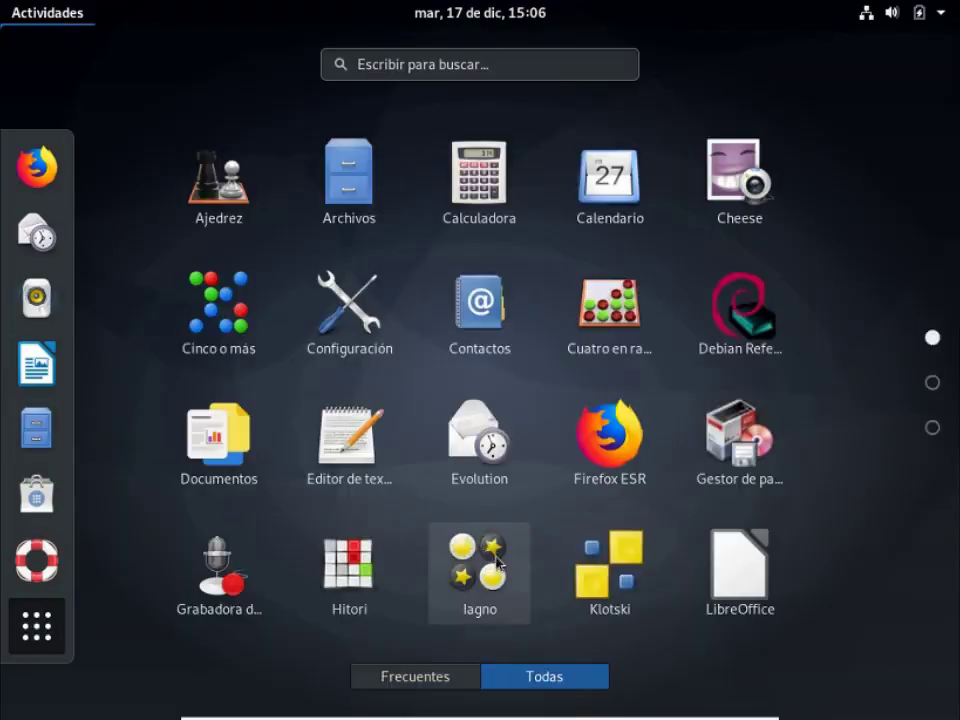
scroll(480, 536, "down", 2)
scroll(600, 500, "up", 2)
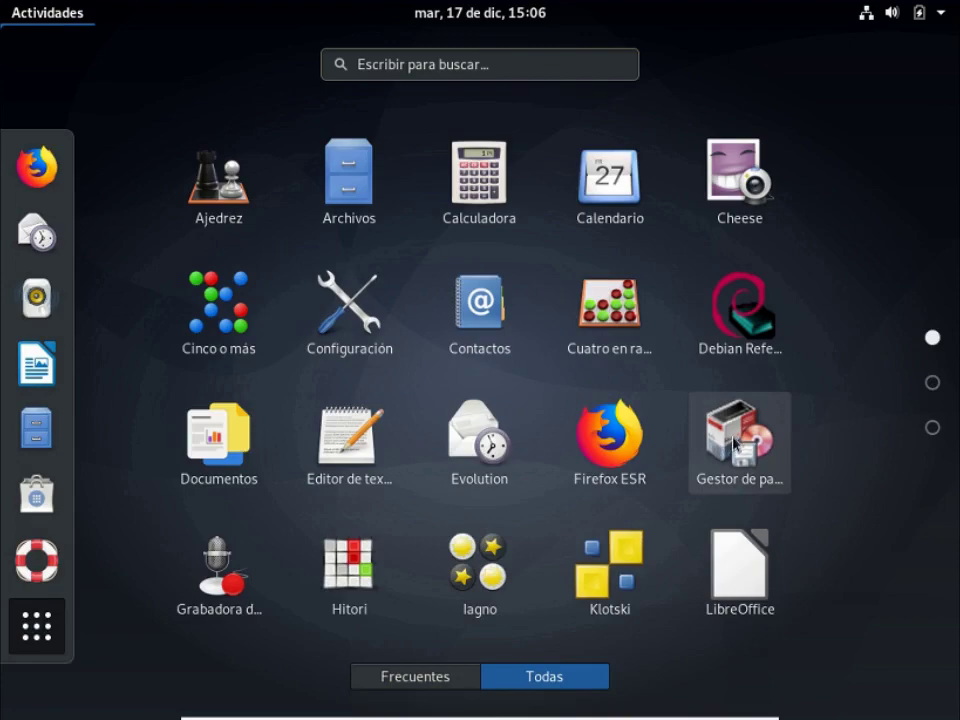
left_click(729, 443)
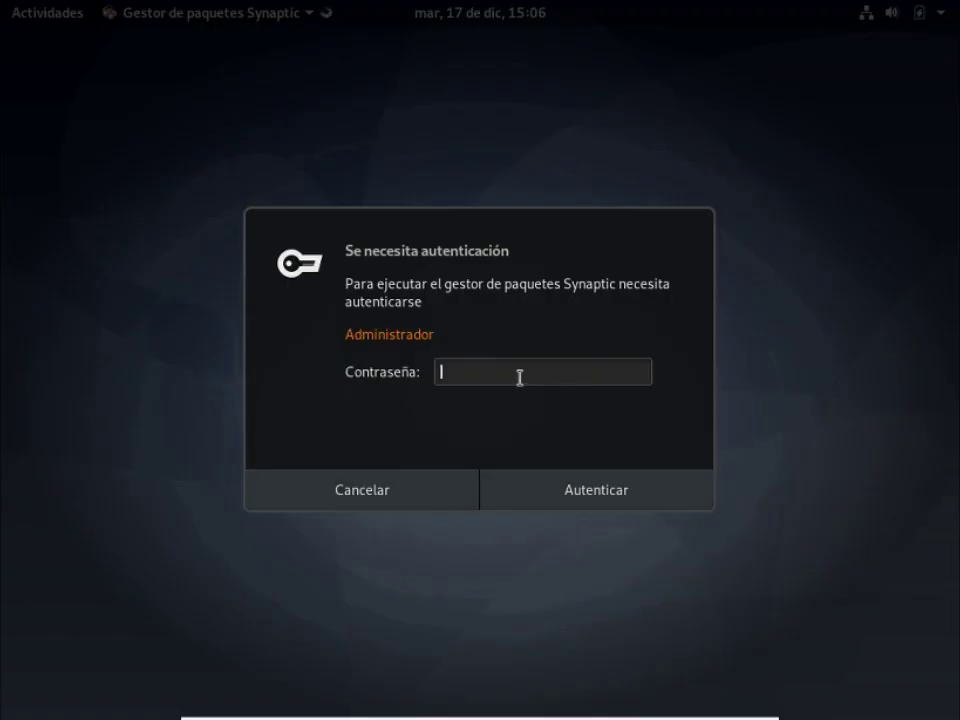
type("********")
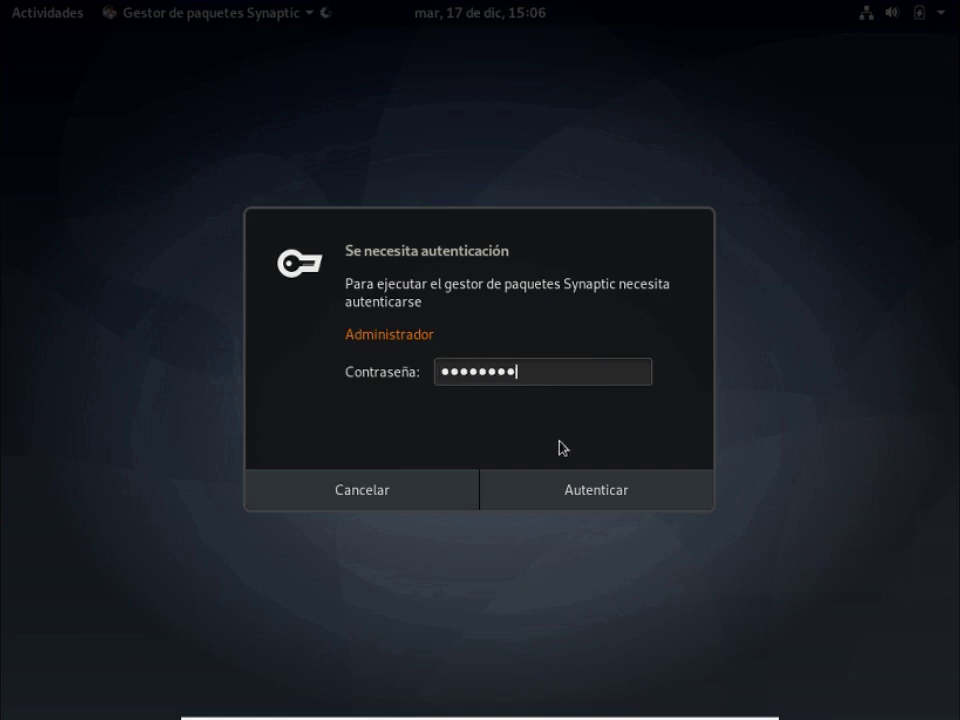
left_click(540, 502)
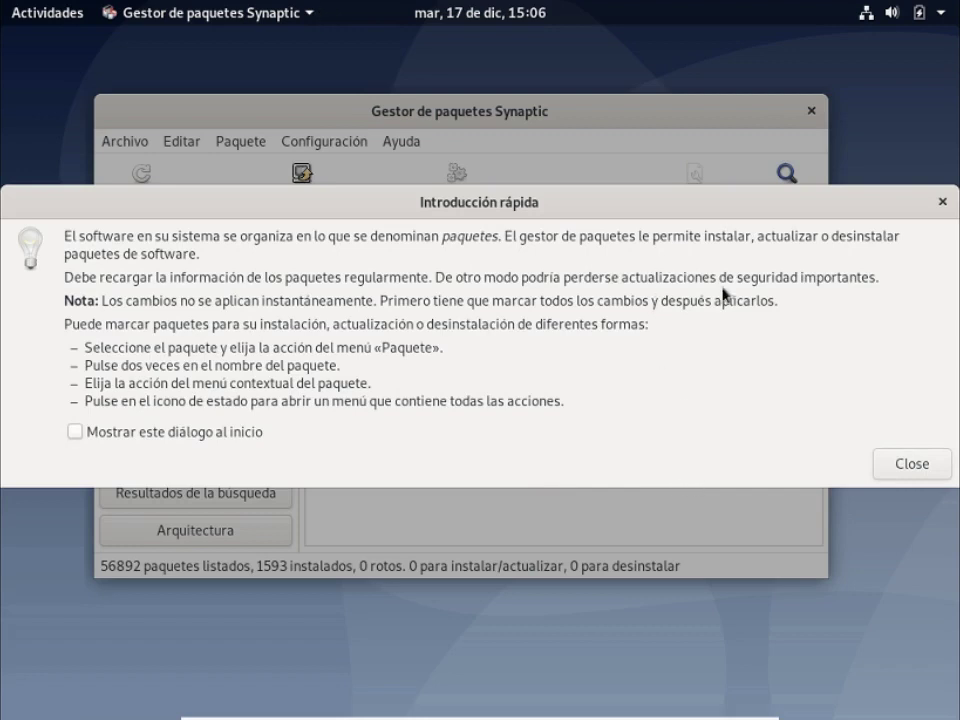
Step: Dismiss the quick introduction, then maximize the Synaptic window and enlarge its package list area
left_click(899, 465)
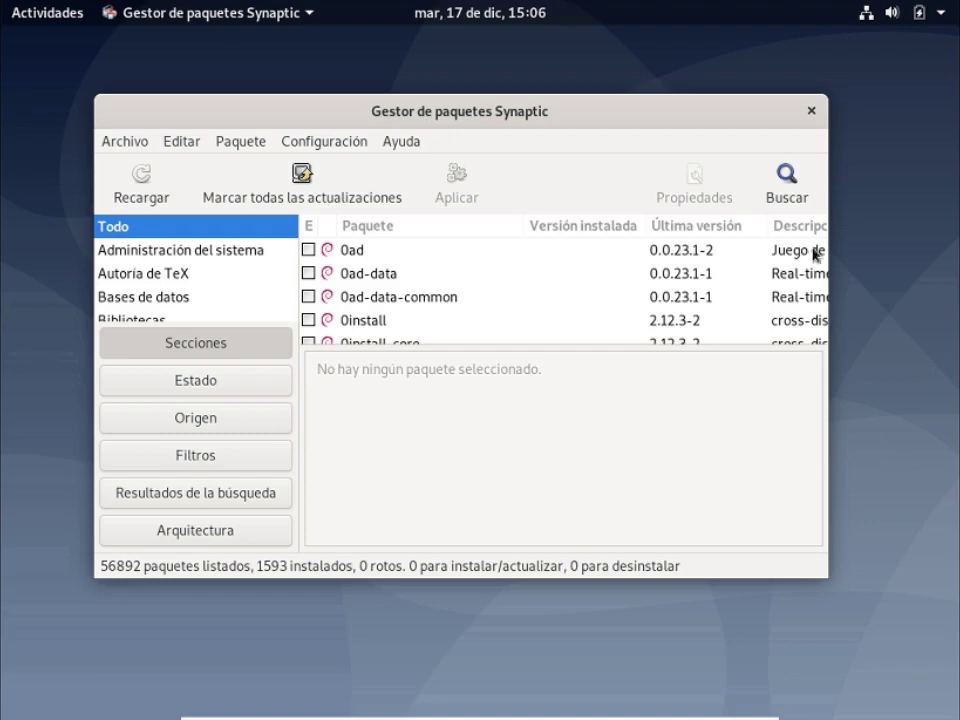
double_click(754, 111)
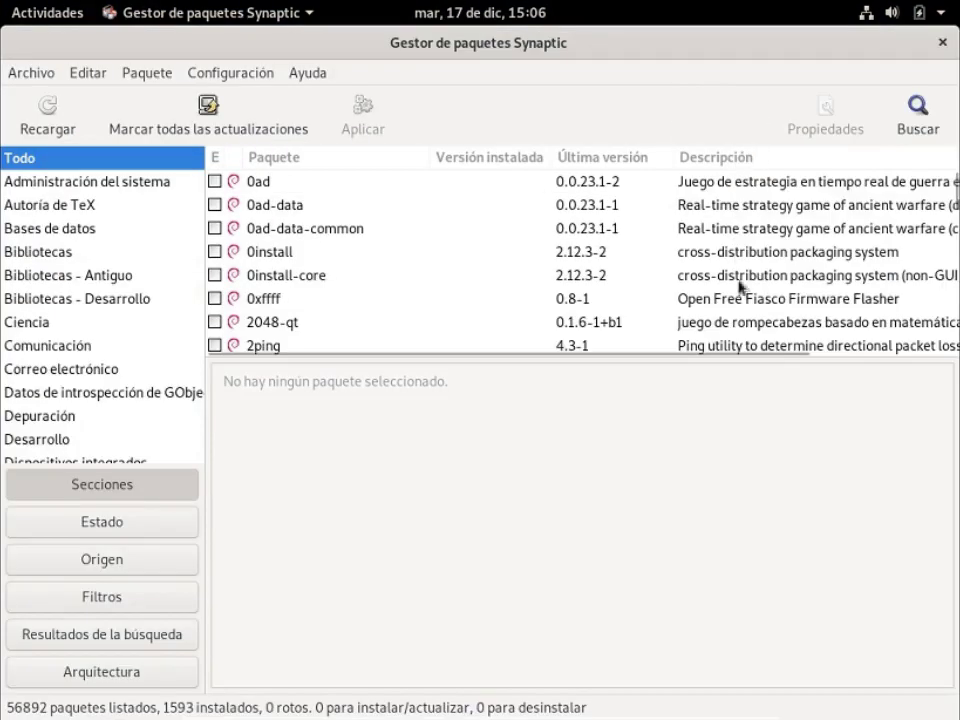
left_click_drag(672, 362, 430, 422)
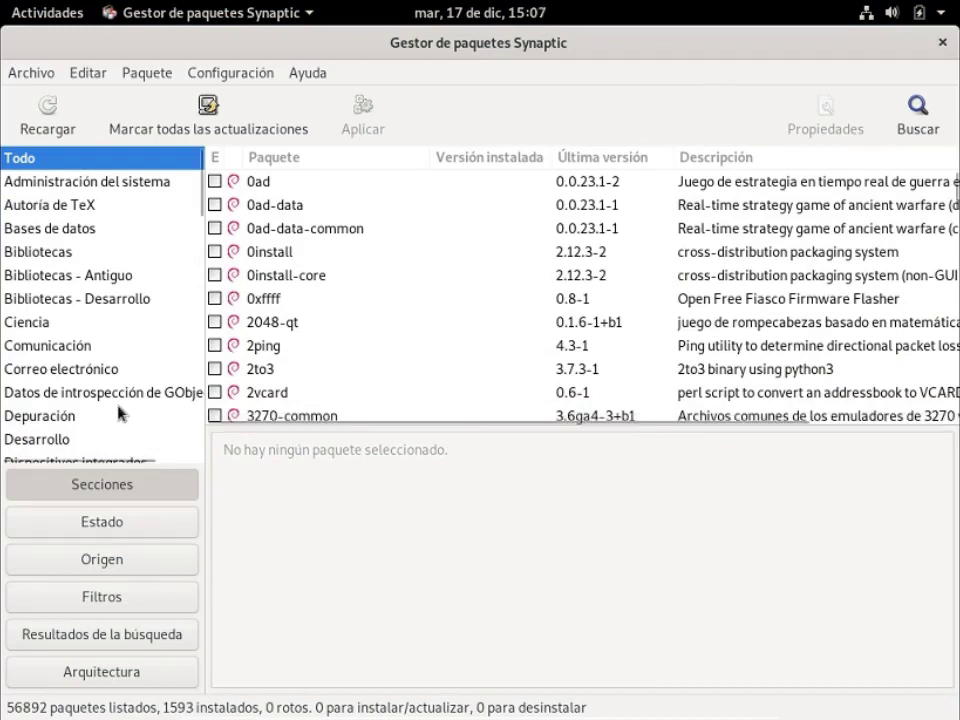
Step: Reload the package information from the repositories and expand the individual file details during the download
left_click(41, 124)
left_click(48, 116)
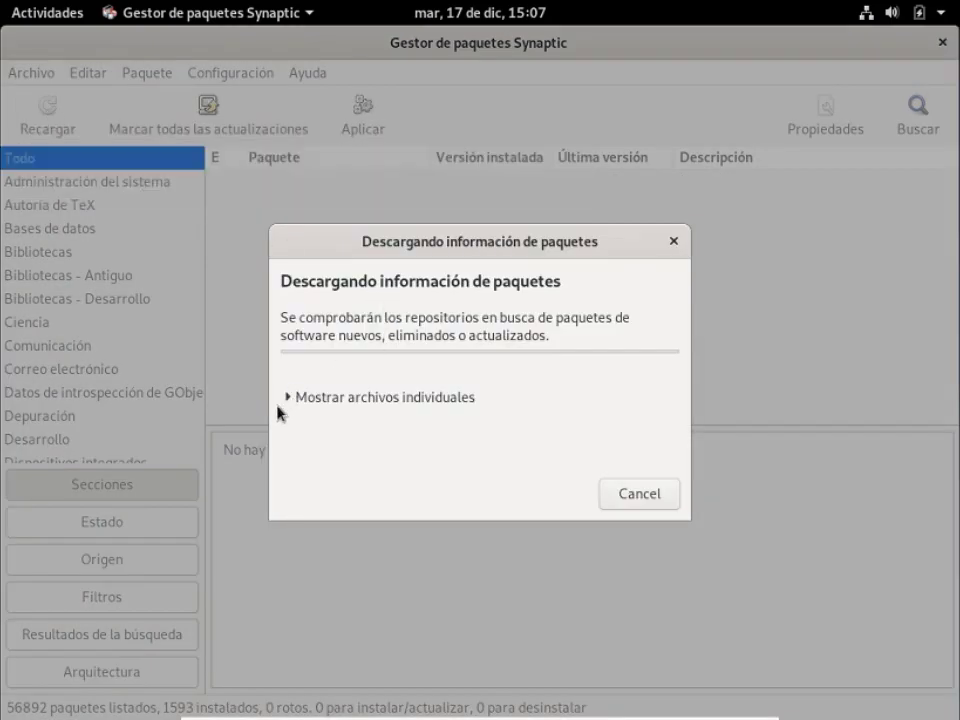
left_click(288, 397)
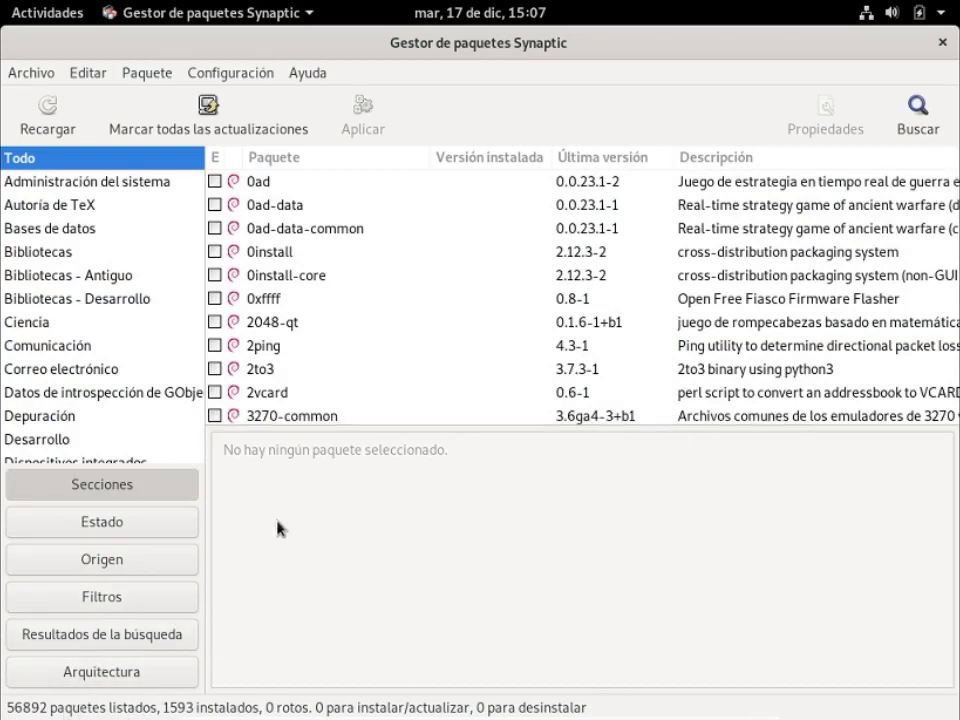
Step: Examine the packages by status, covering manually installed, installed and all packages, and return to the section listing
left_click(101, 527)
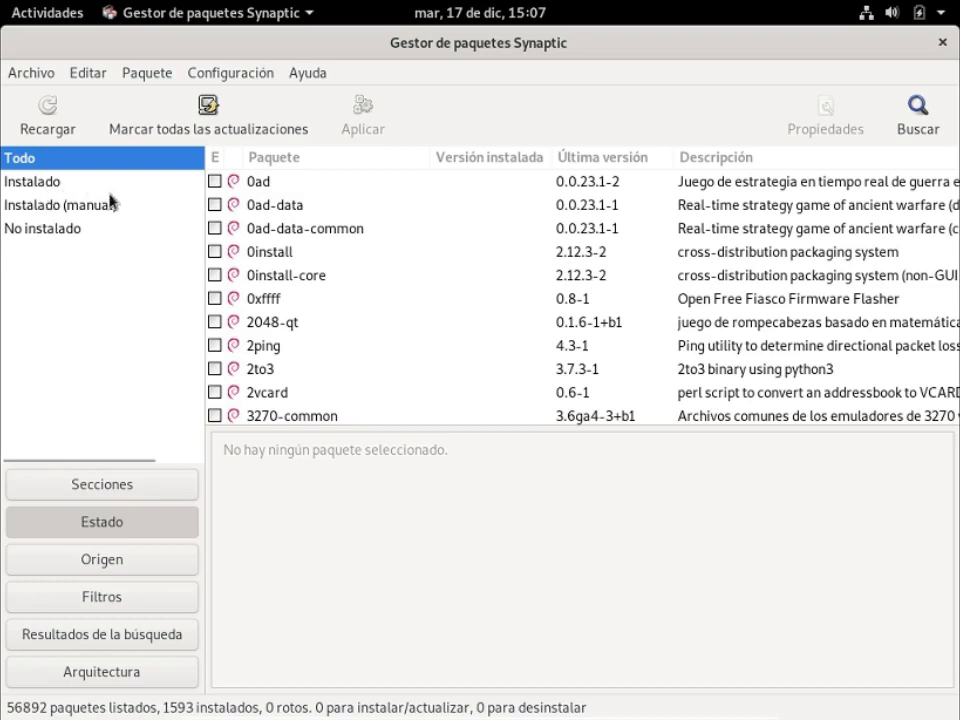
left_click(44, 205)
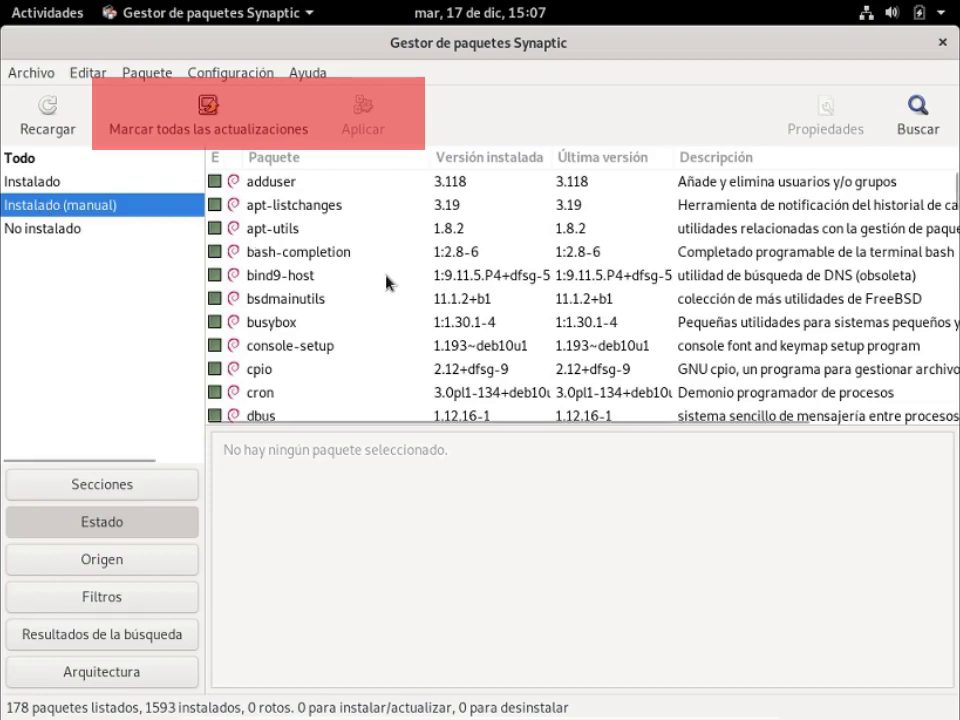
scroll(387, 278, "down", 5)
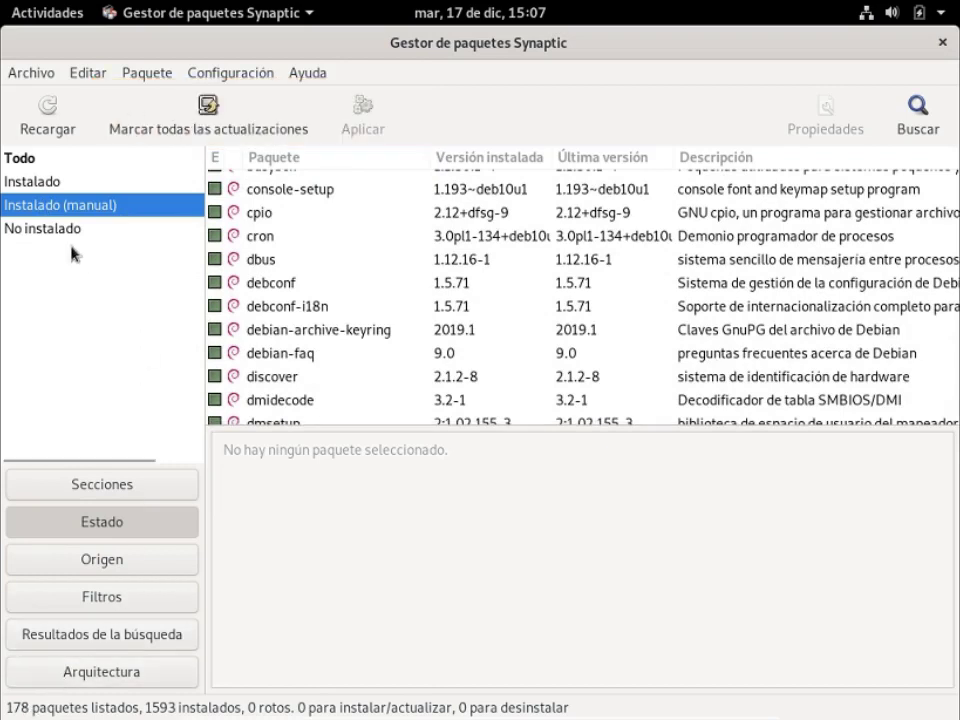
left_click(30, 182)
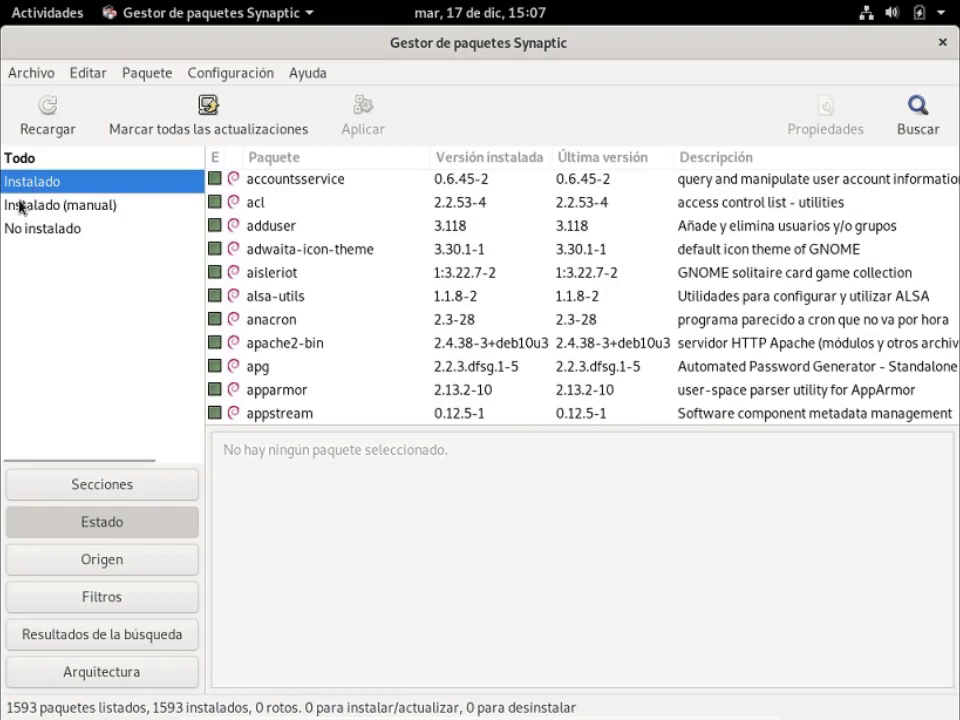
left_click(22, 161)
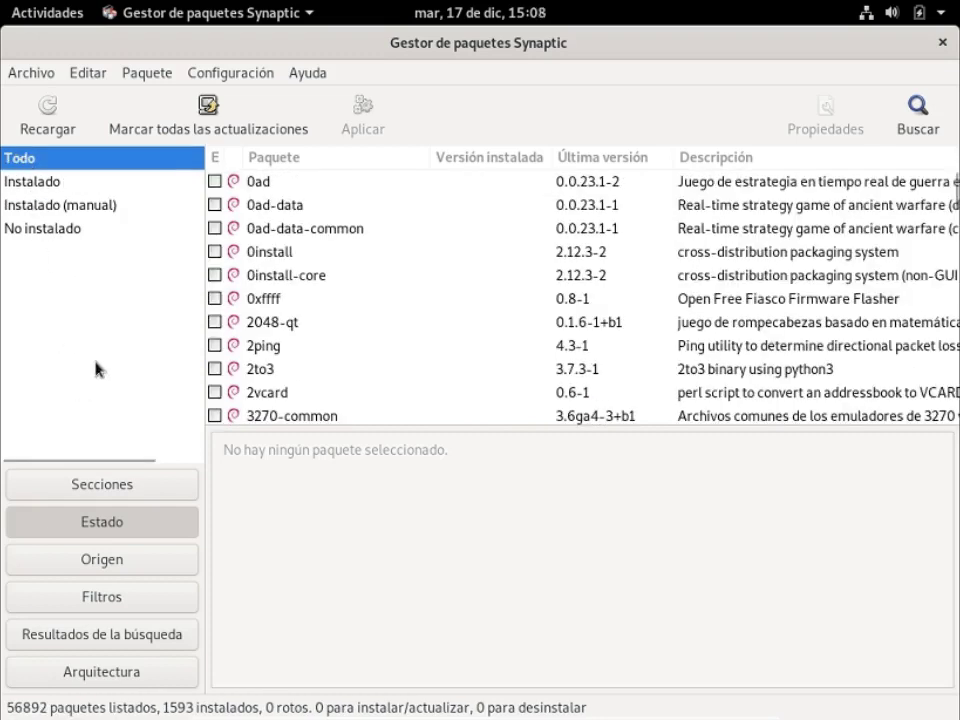
left_click(126, 494)
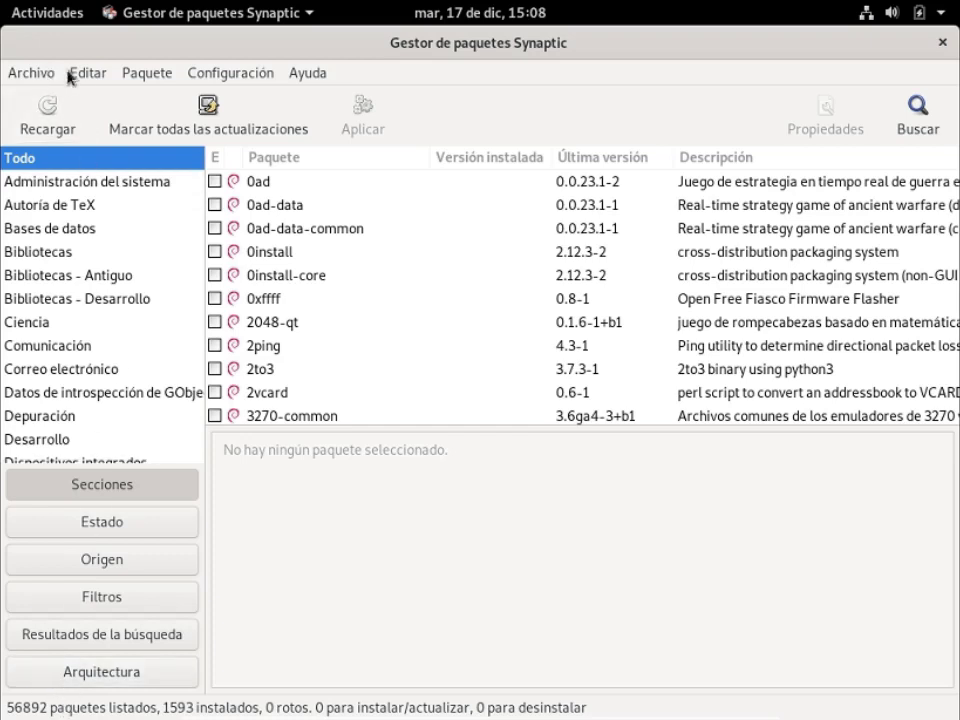
Step: Enable the contrib and non-free Debian components in the repository settings
left_click(209, 78)
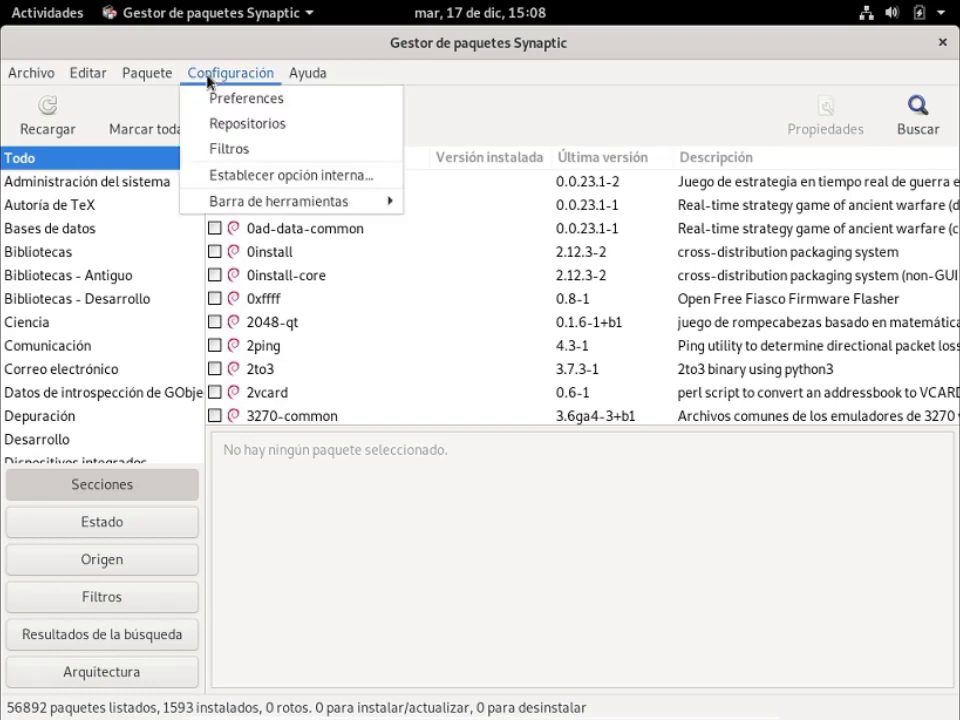
left_click(215, 125)
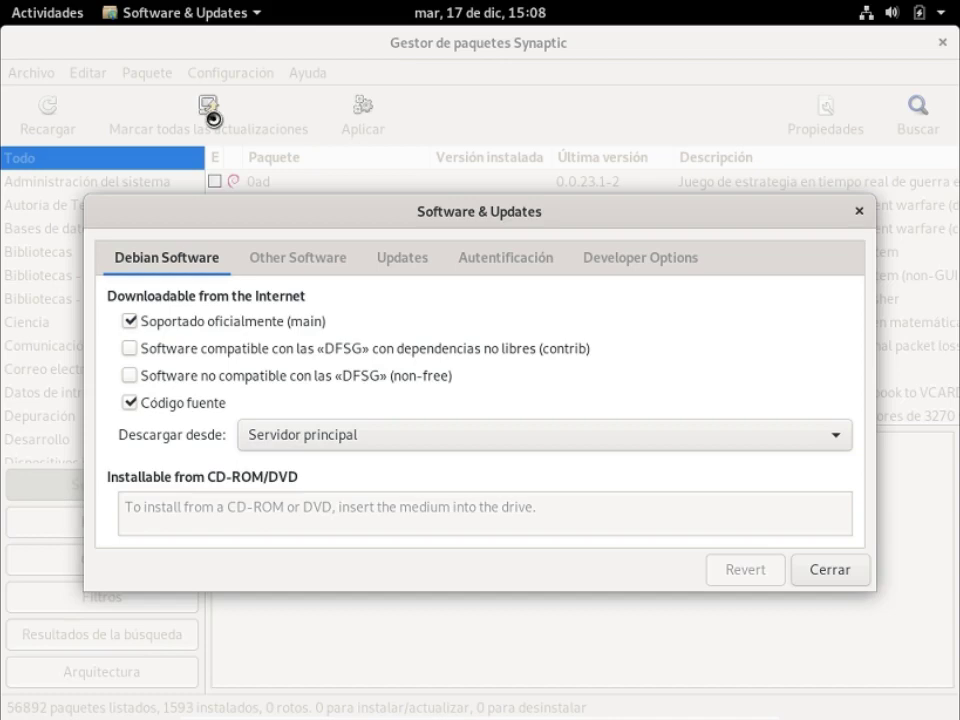
left_click_drag(437, 212, 440, 165)
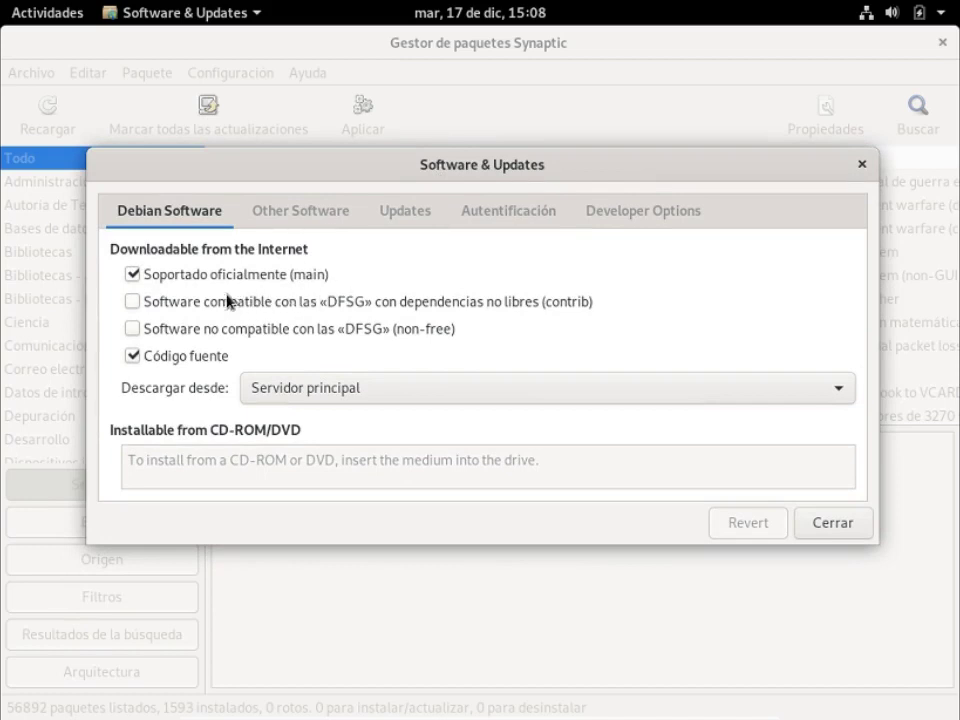
left_click(132, 301)
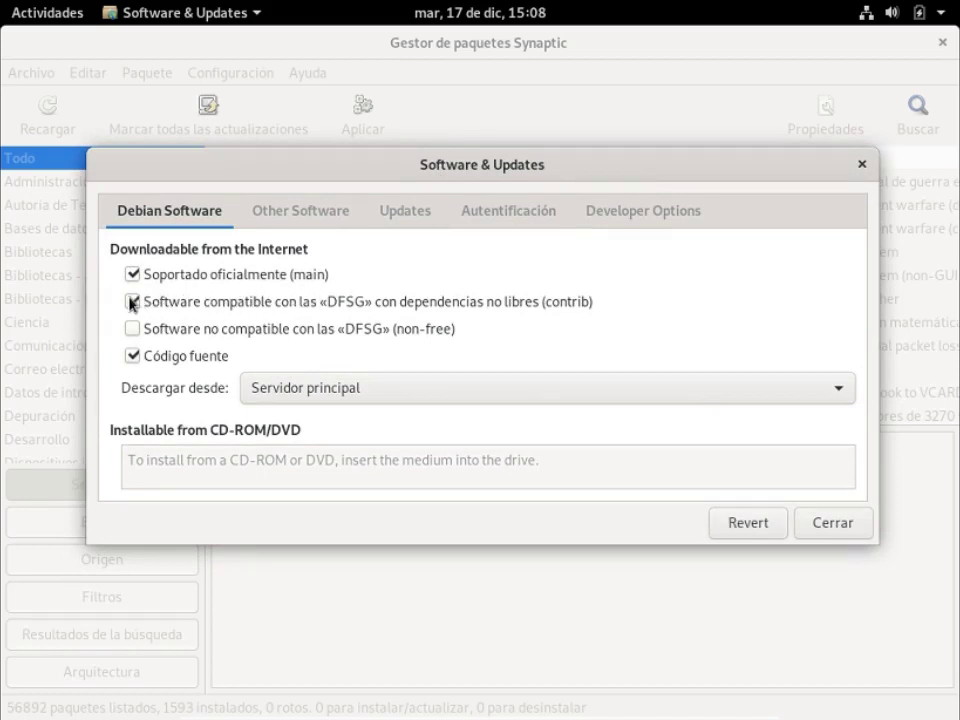
left_click(133, 330)
Step: Review the repository settings for other software, updates, authentication and developer options, and return to the Debian Software settings
left_click(298, 218)
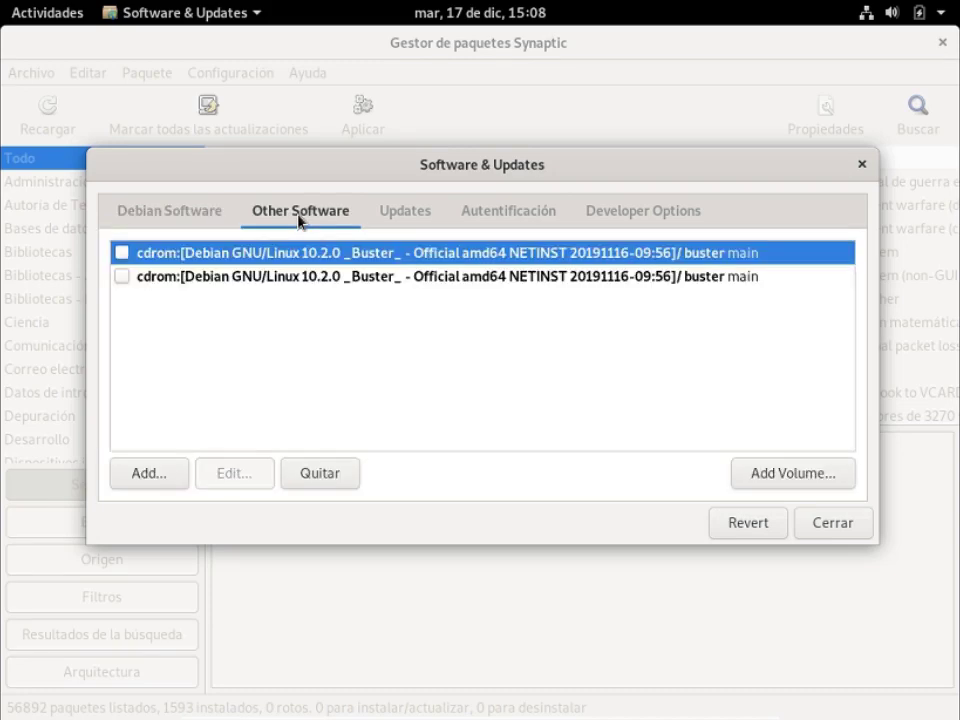
left_click(420, 212)
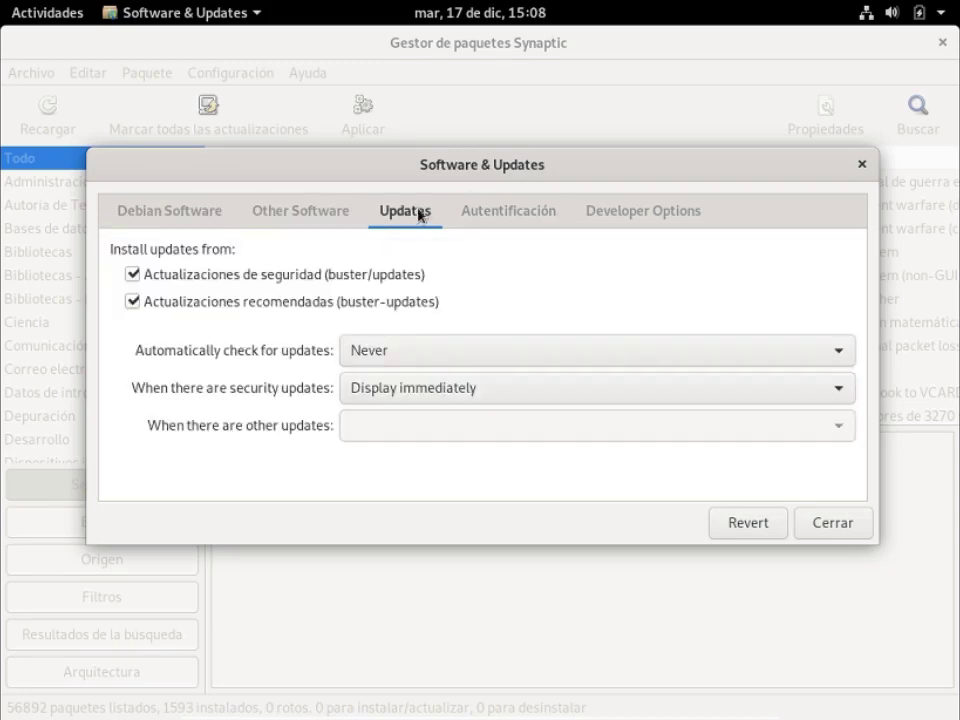
left_click(484, 216)
left_click(632, 214)
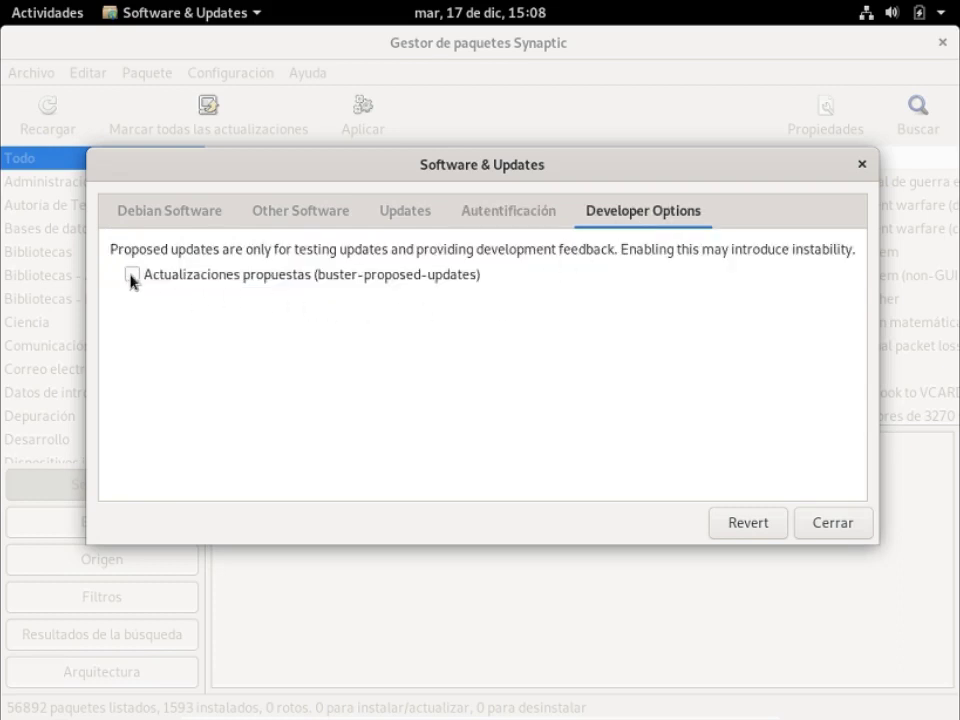
left_click(172, 219)
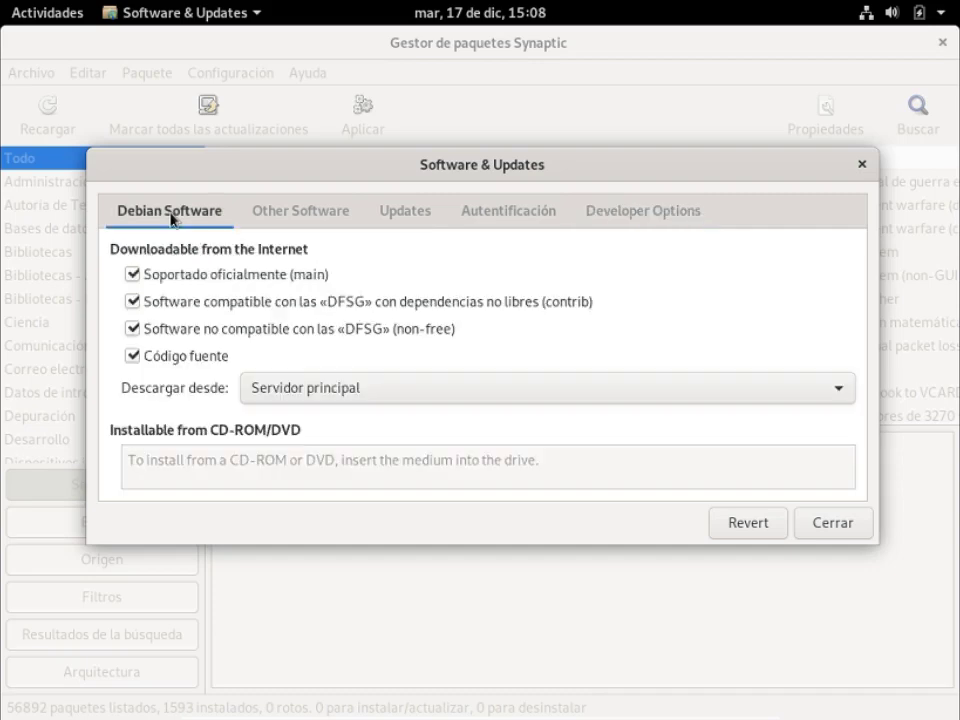
Step: Close the repository settings, reload the package information for the changed repositories and list the packages by status
left_click(831, 523)
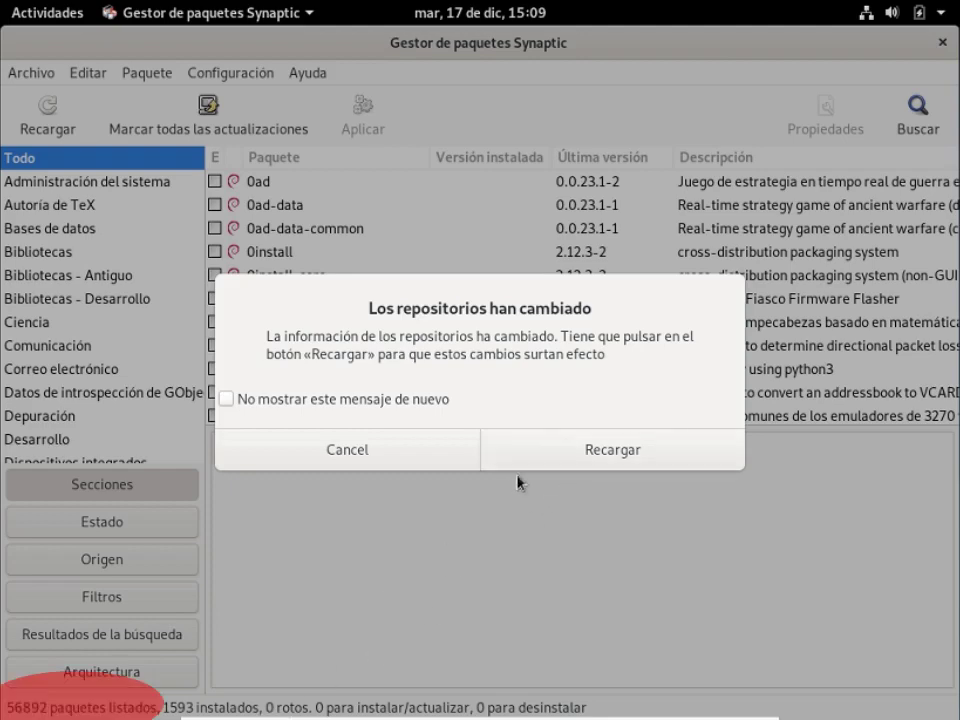
left_click(578, 452)
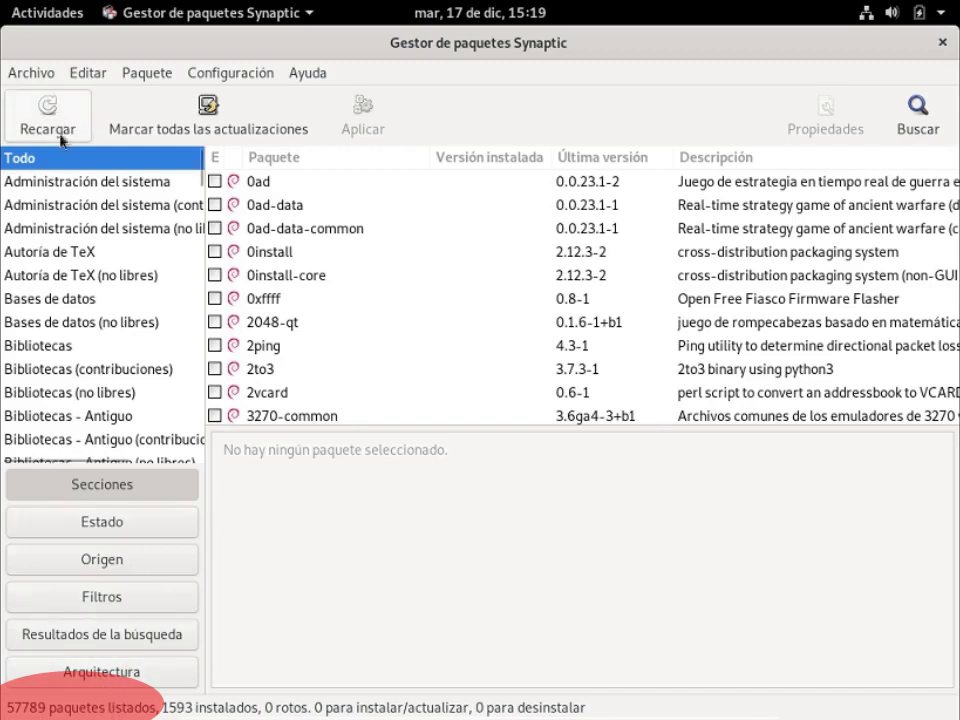
left_click(75, 522)
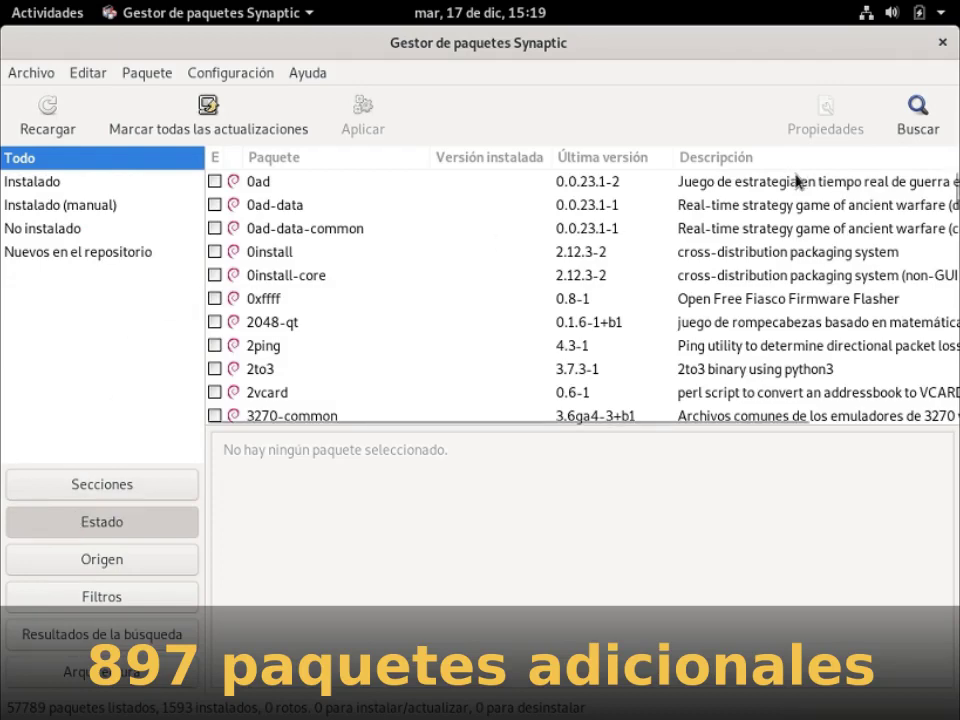
Step: Close Synaptic, search the applications for "term" and open Terminal in a maximized window
left_click(939, 41)
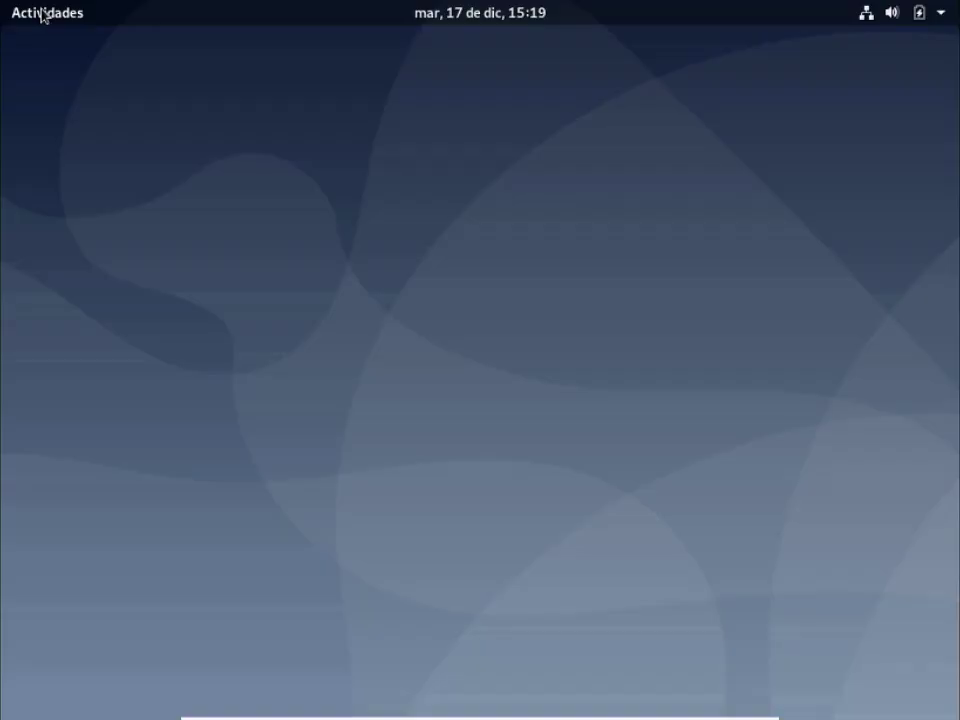
left_click(43, 13)
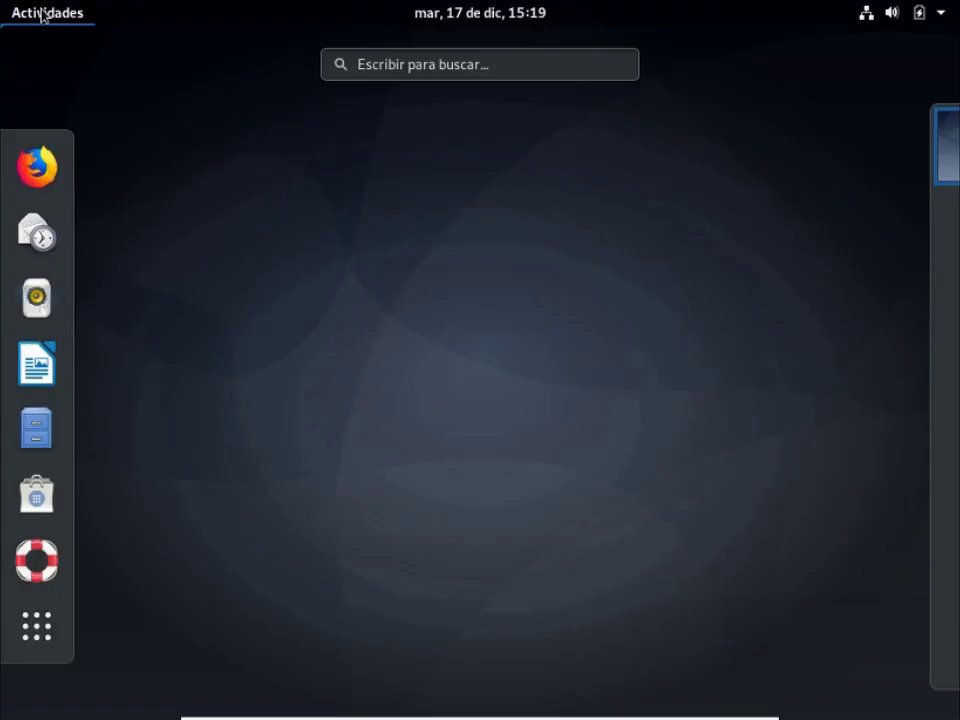
left_click(522, 72)
type("term")
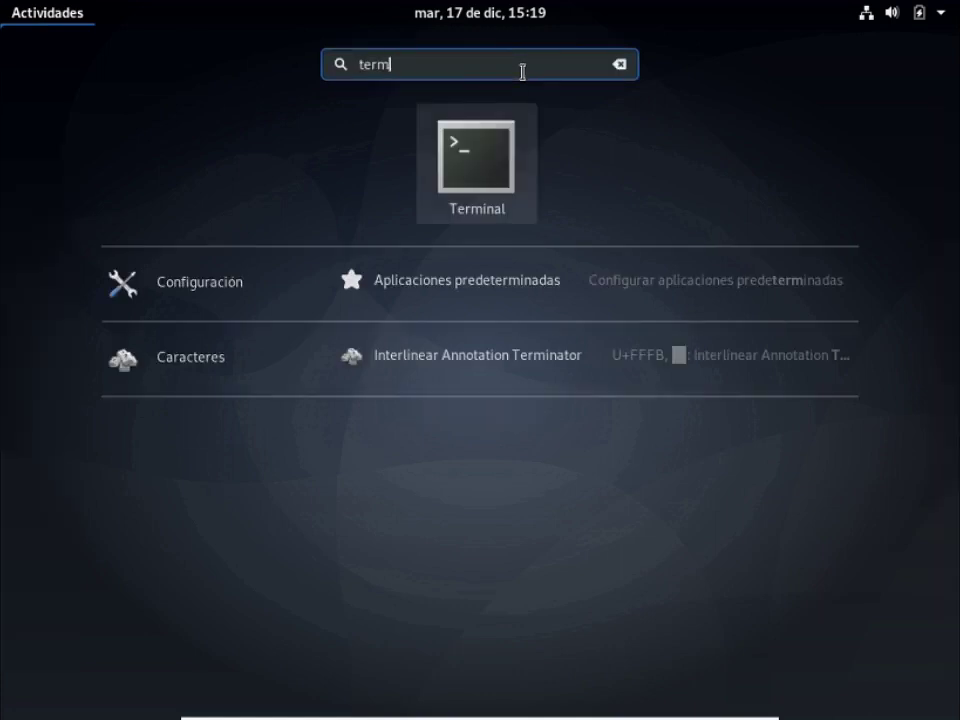
left_click(478, 160)
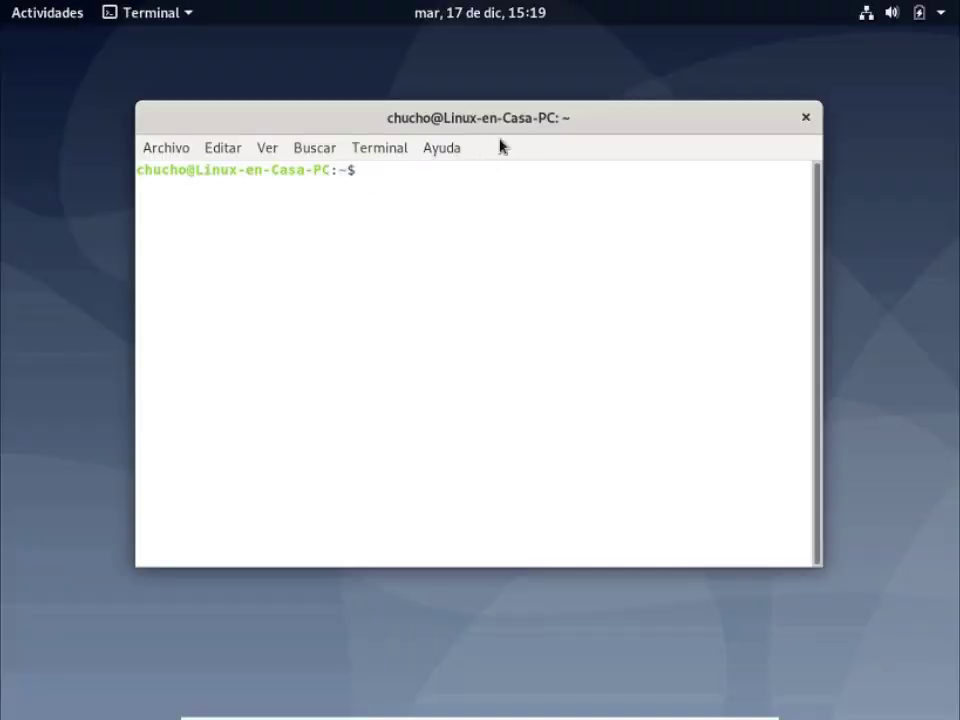
double_click(731, 113)
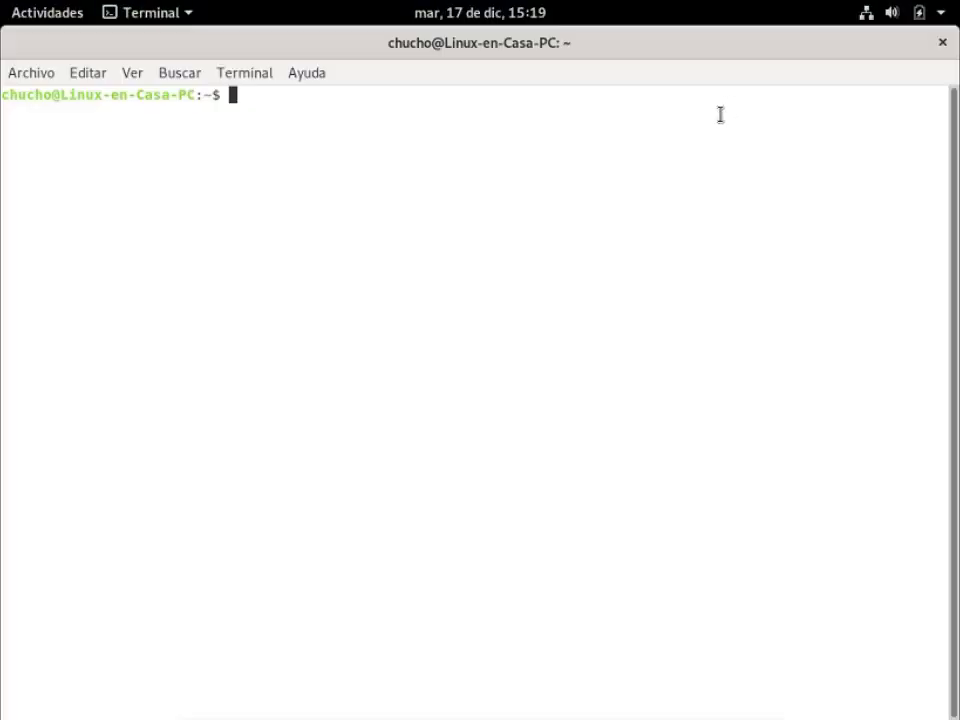
Step: Enlarge the terminal text one level and switch to the root account with su, entering the root password
left_click(131, 76)
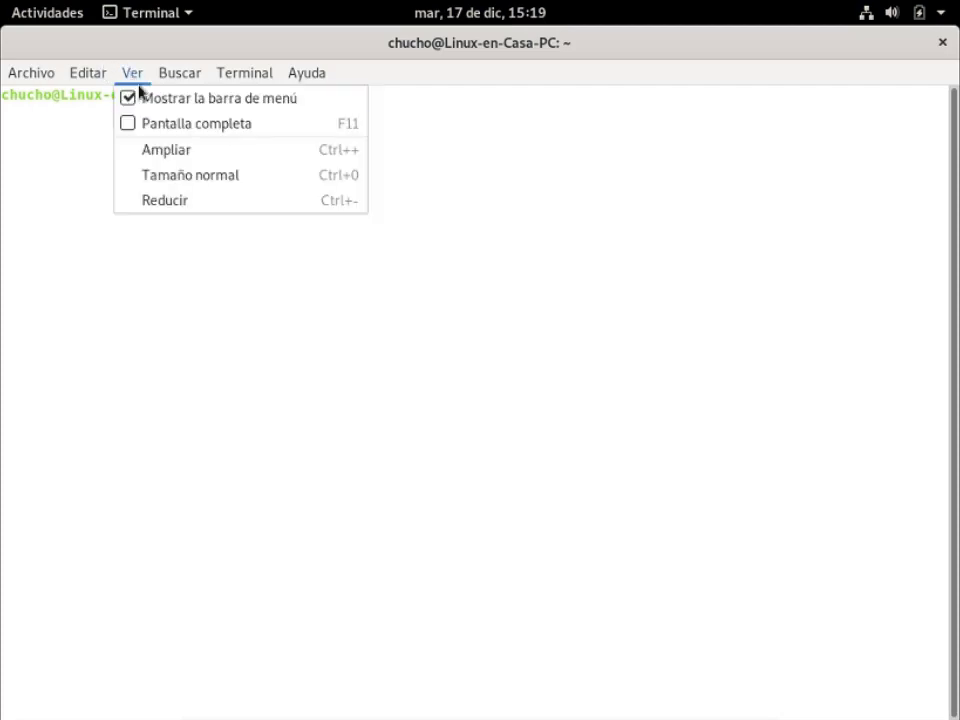
left_click(166, 150)
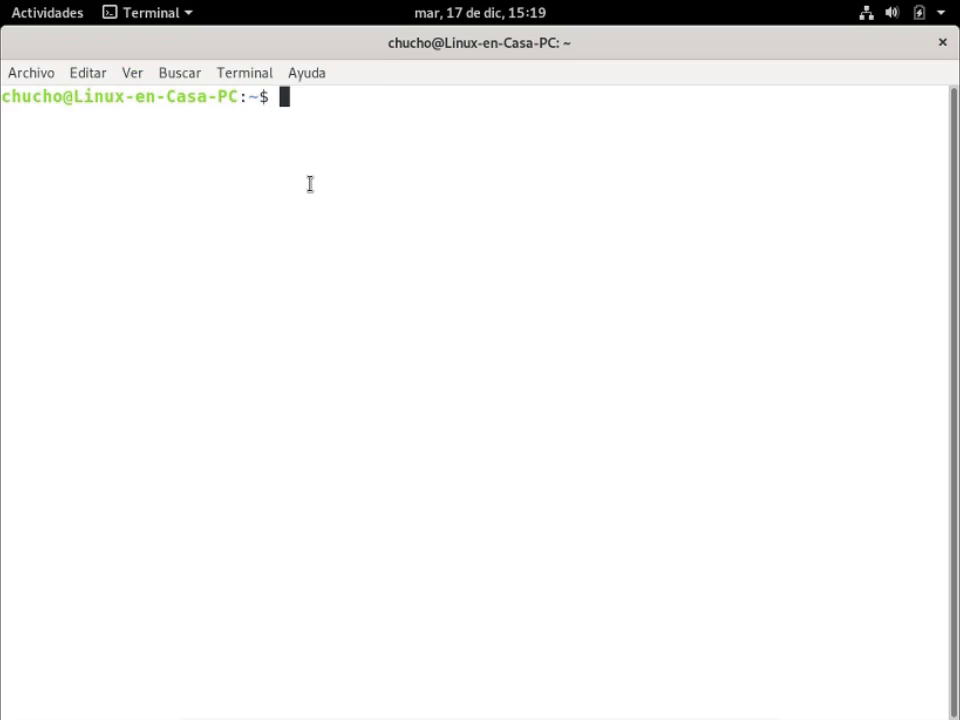
type("su")
key("Return")
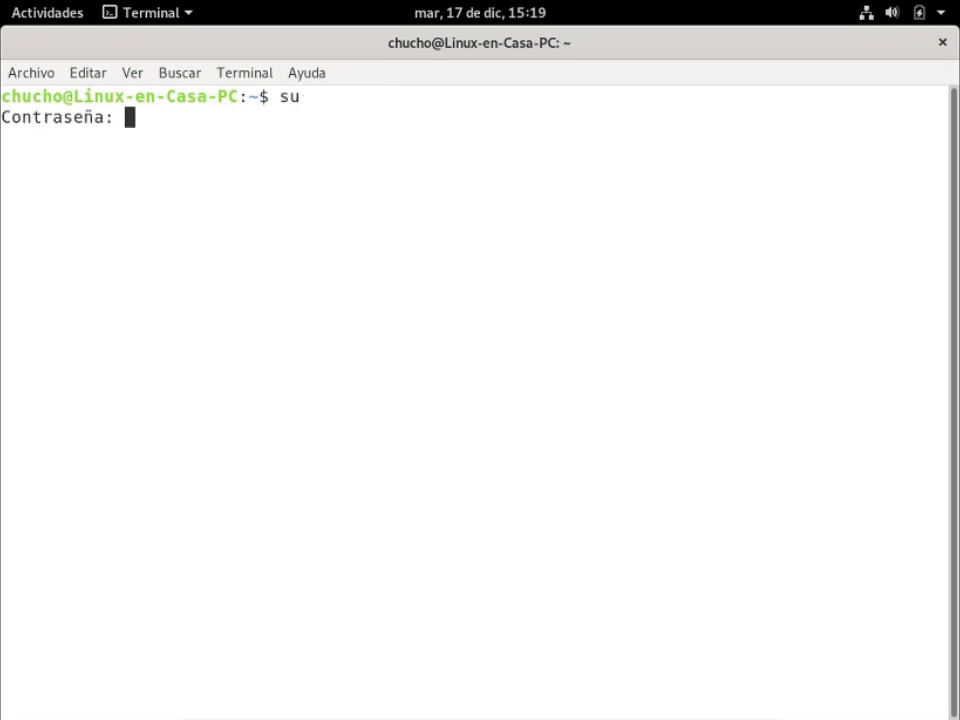
key("Return")
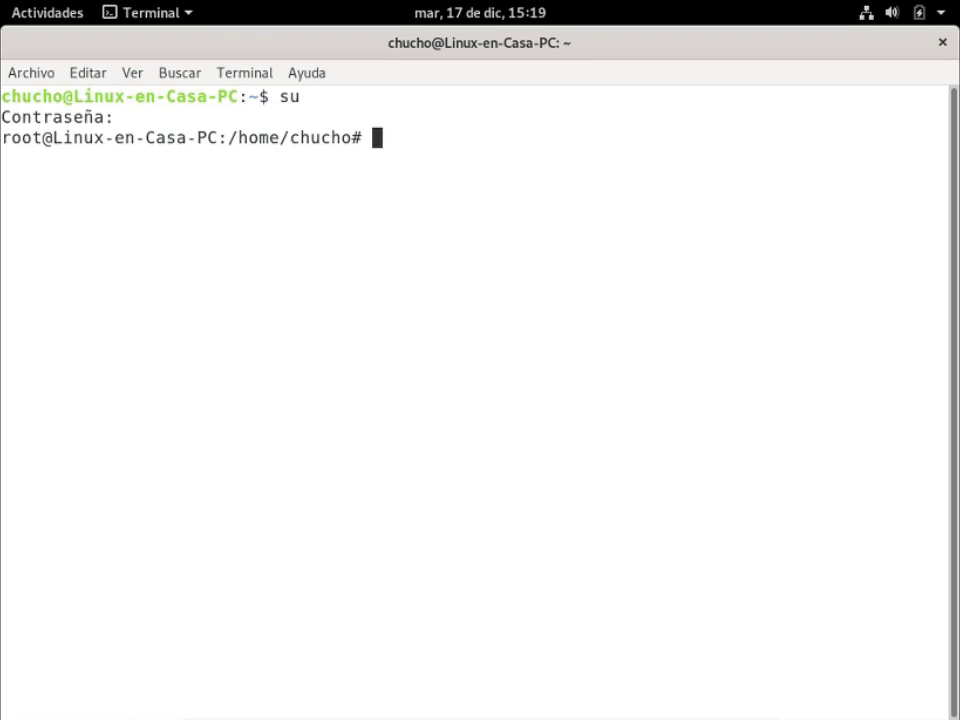
Step: Refresh the package lists with apt-get update and upgrade the installed packages with apt-get upgrade
type("apt-get ")
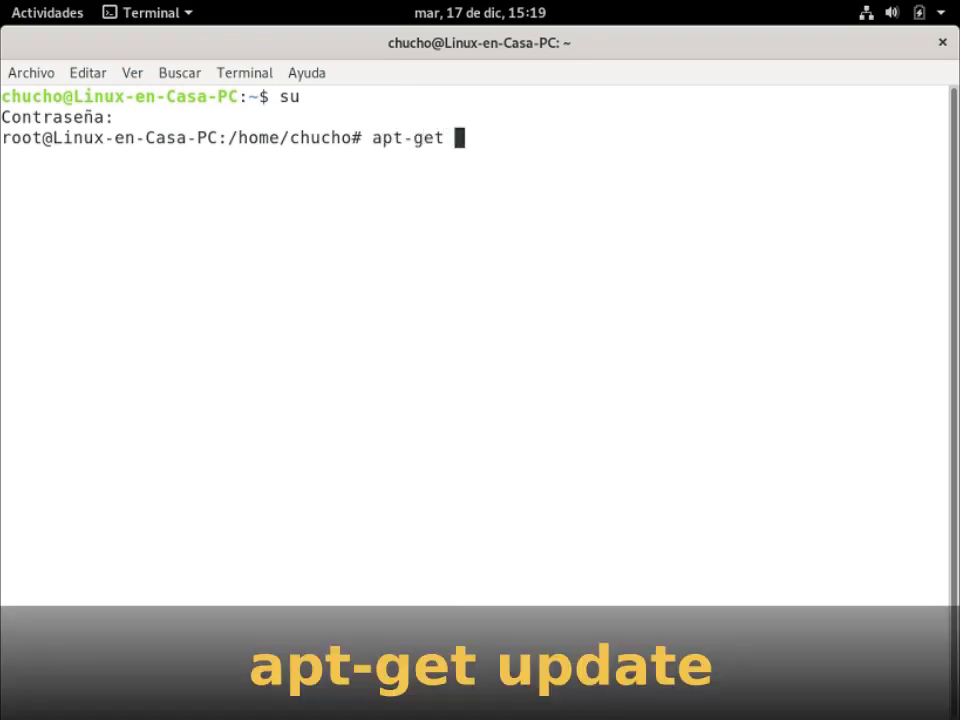
type("update")
key("Return")
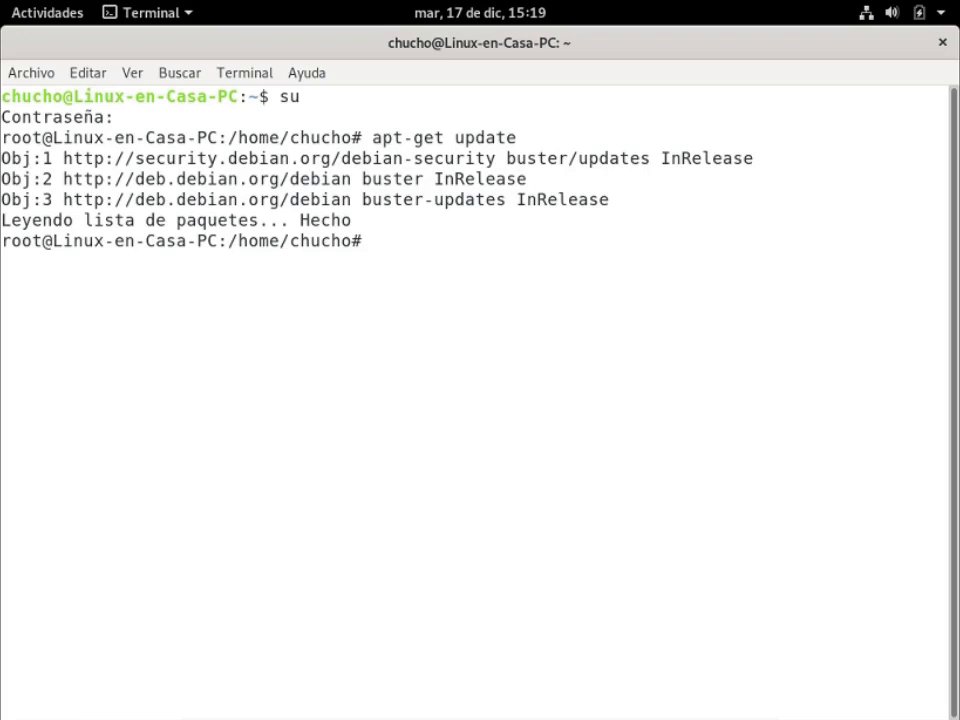
type("apt-get ")
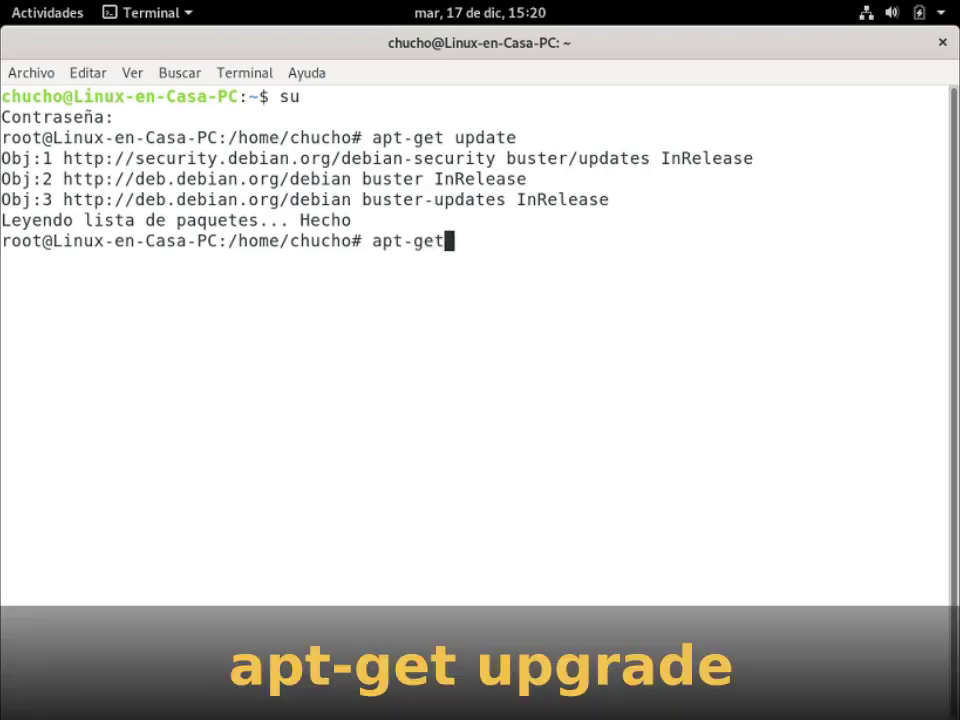
type("upgrade")
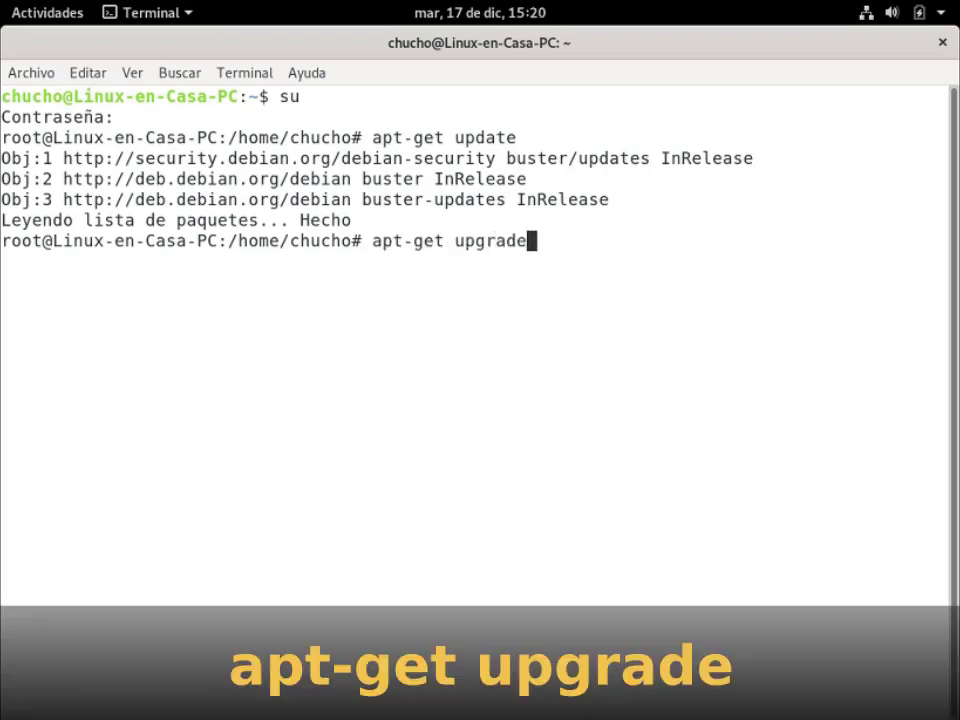
key("Return")
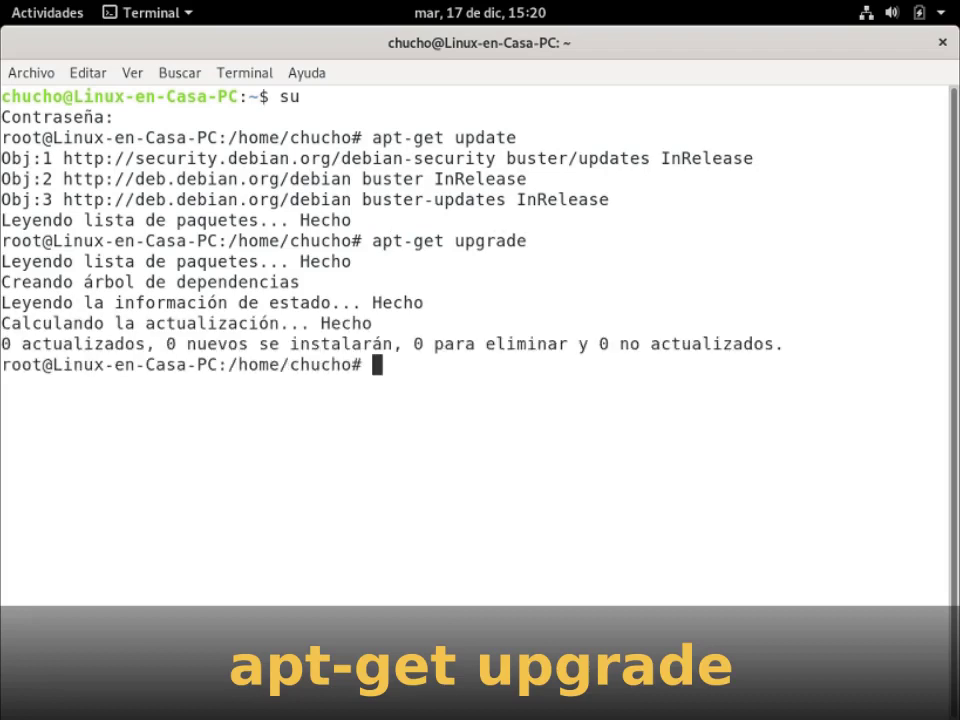
Step: Run apt-get dist-upgrade and clear the terminal
type("ap")
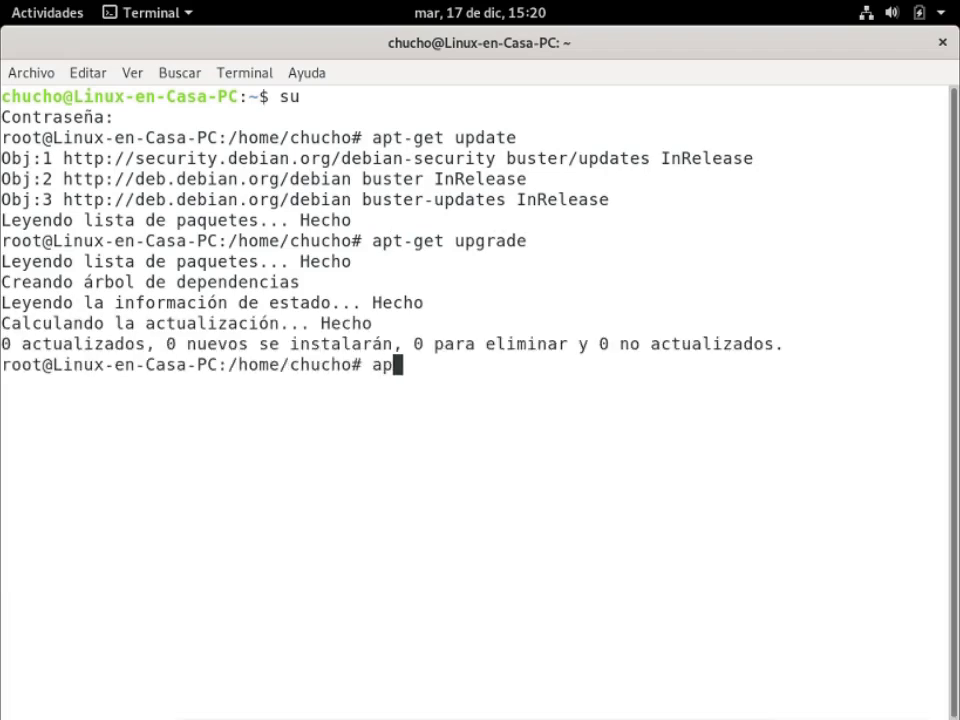
type("t-get dist-upgrade")
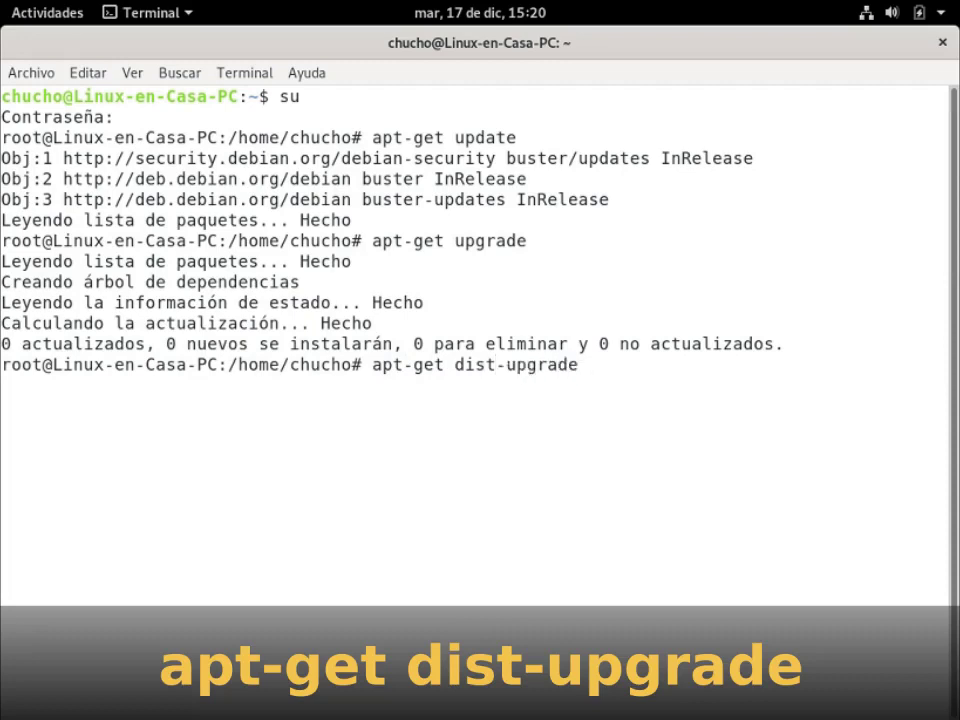
key("Return")
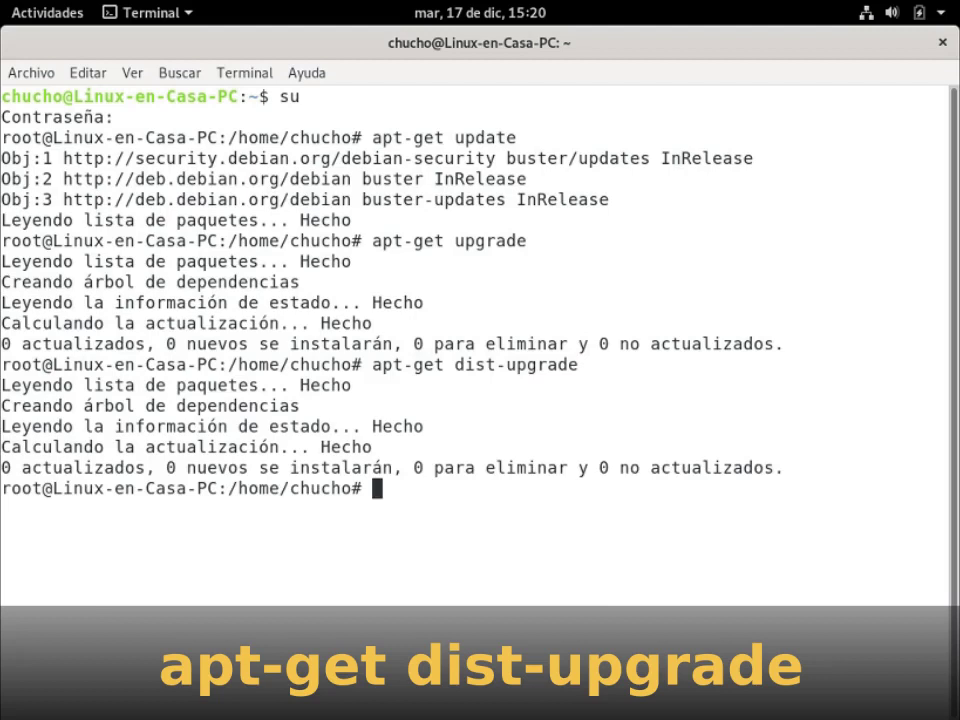
type("clear")
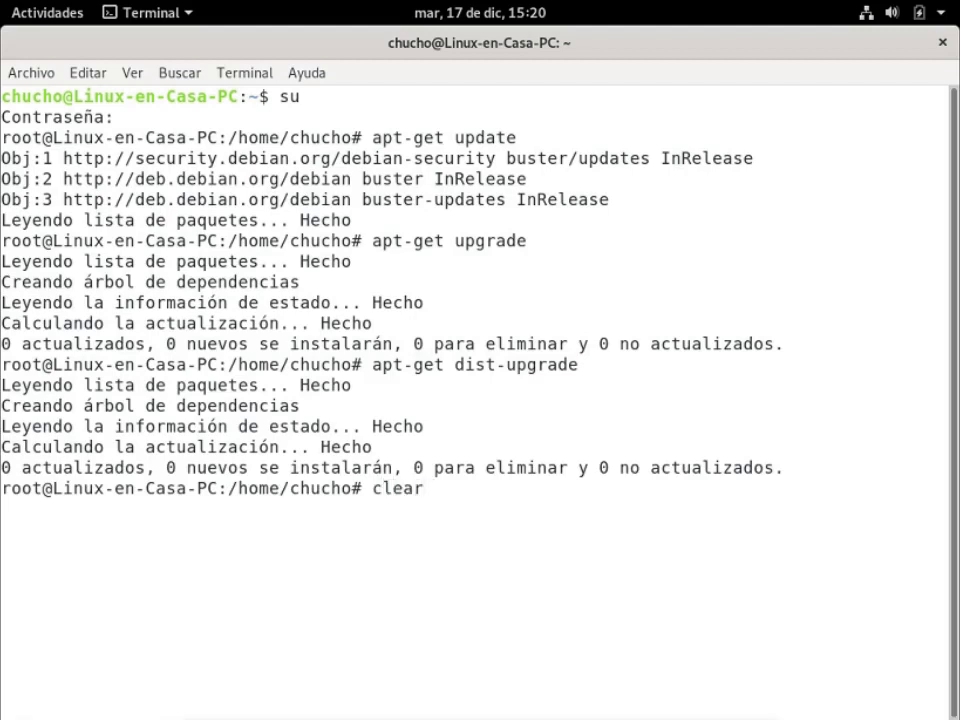
key("Return")
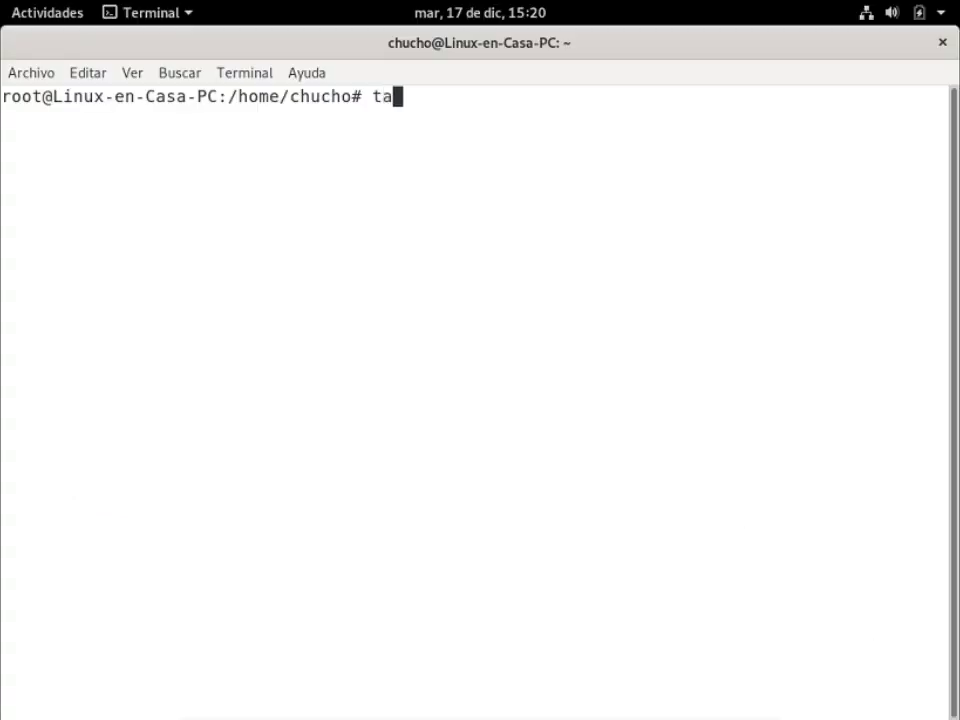
Step: Start tasksel and go through its list of predefined software collections from the desktop environments to laptop and back
type("skel")
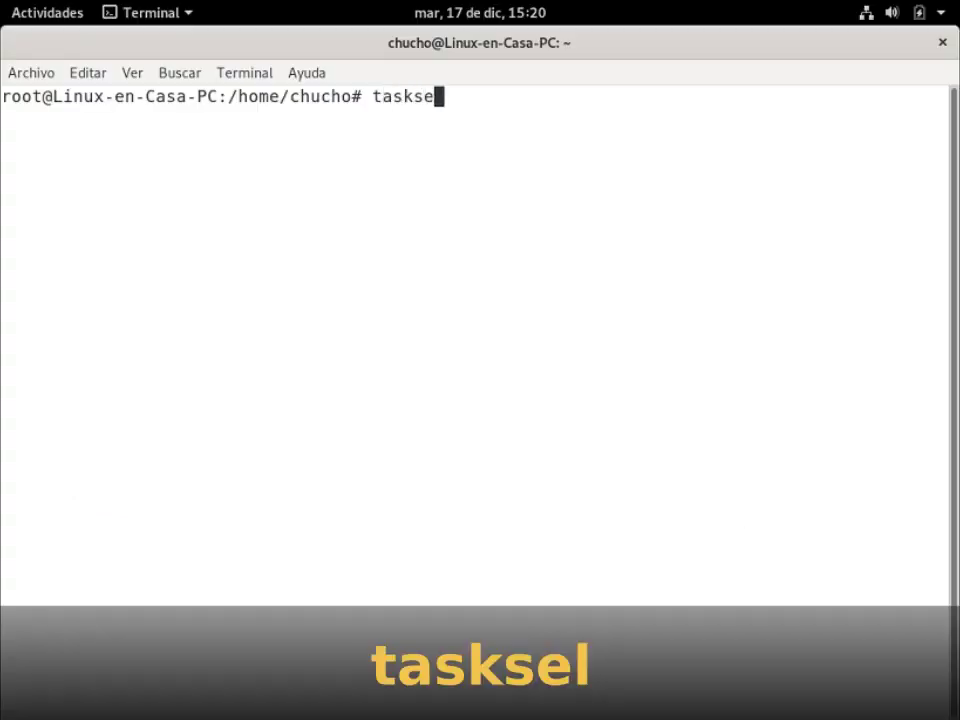
key("Return")
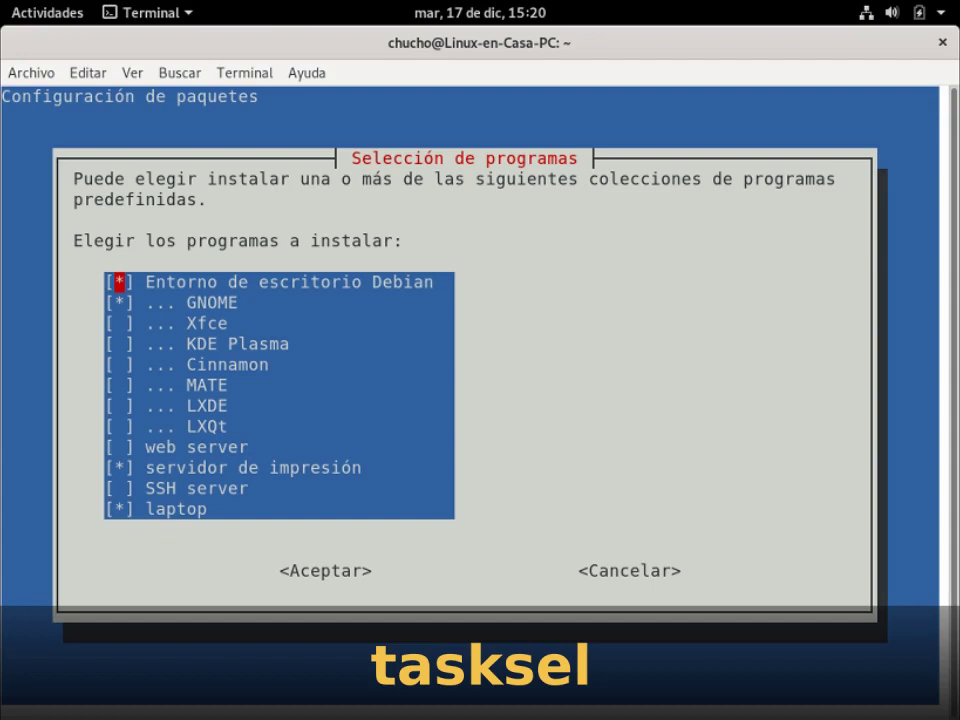
key("Down")
key("Down")
key("Down")
key("Down")
key("Down")
key("Down")
key("Down")
key("Down")
key("Down")
key("Down")
key("Down")
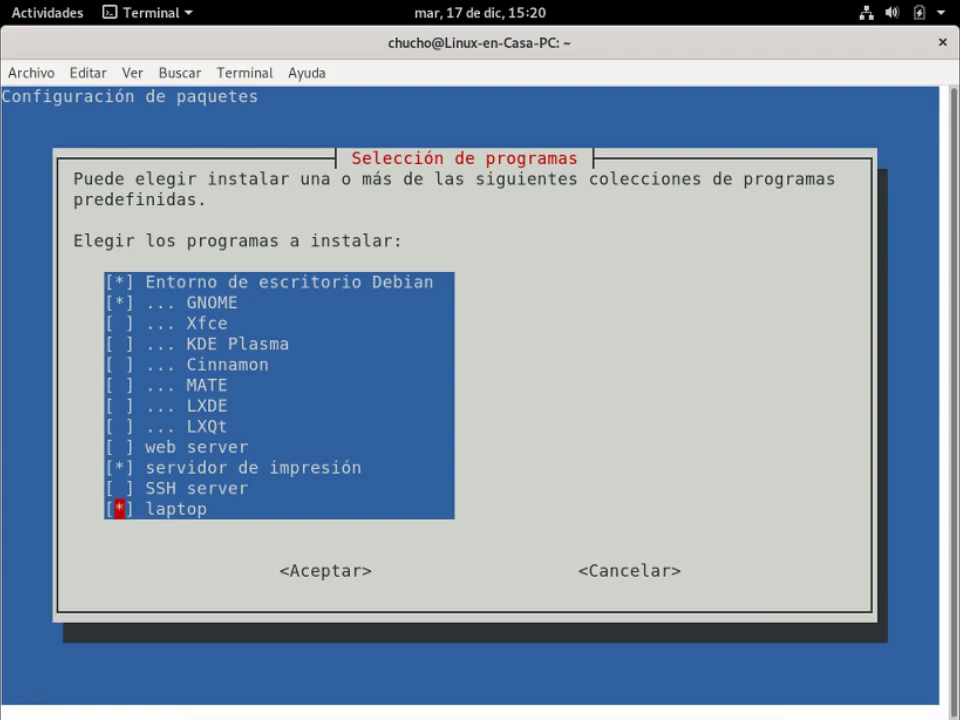
key("Up")
key("Up")
key("Up")
key("Up")
key("Up")
key("Up")
key("Up")
key("Up")
key("Up")
key("Up")
key("Up")
Step: Mark KDE Plasma for installation in the list of software collections
key("Down")
key("Down")
key("Down")
key("space")
Step: Review the complete list of software collections to check which ones are marked
key("Down")
key("Down")
key("Down")
key("Down")
key("Down")
key("Down")
key("Down")
key("Down")
key("Up")
key("Up")
key("Up")
key("Up")
key("Up")
key("Up")
key("Up")
key("Up")
key("Up")
key("Up")
key("Up")
key("Down")
key("Down")
key("Down")
key("Down")
key("Down")
key("Down")
key("Down")
key("Down")
key("Down")
key("Down")
key("Down")
Step: Accept the software selection to install KDE Plasma and dismiss the automatic suspension notice
key("Tab")
key("Right")
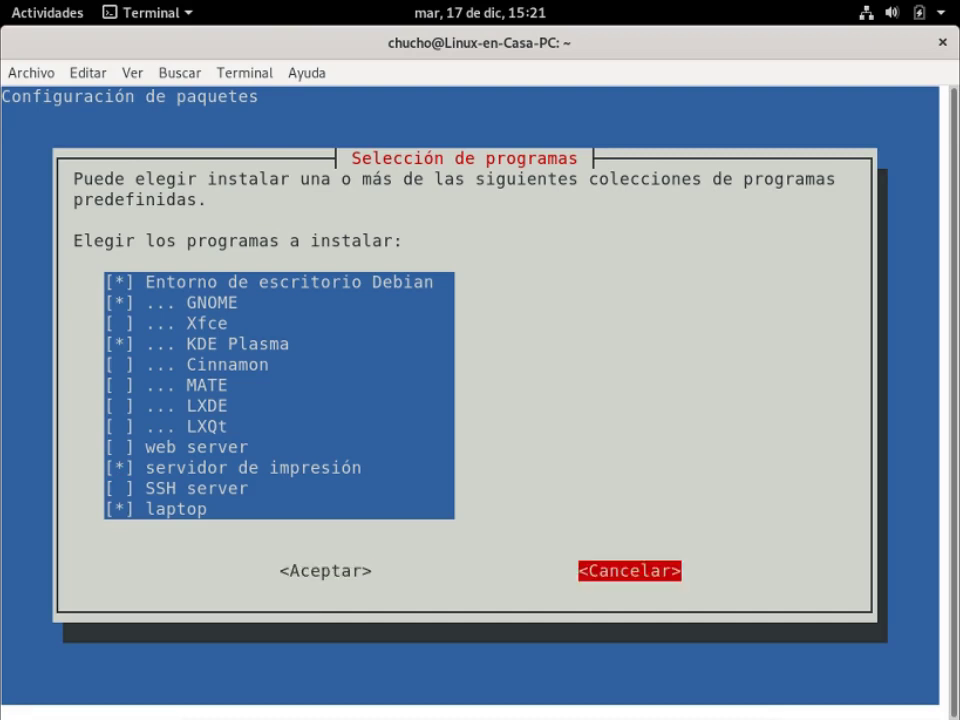
key("Tab")
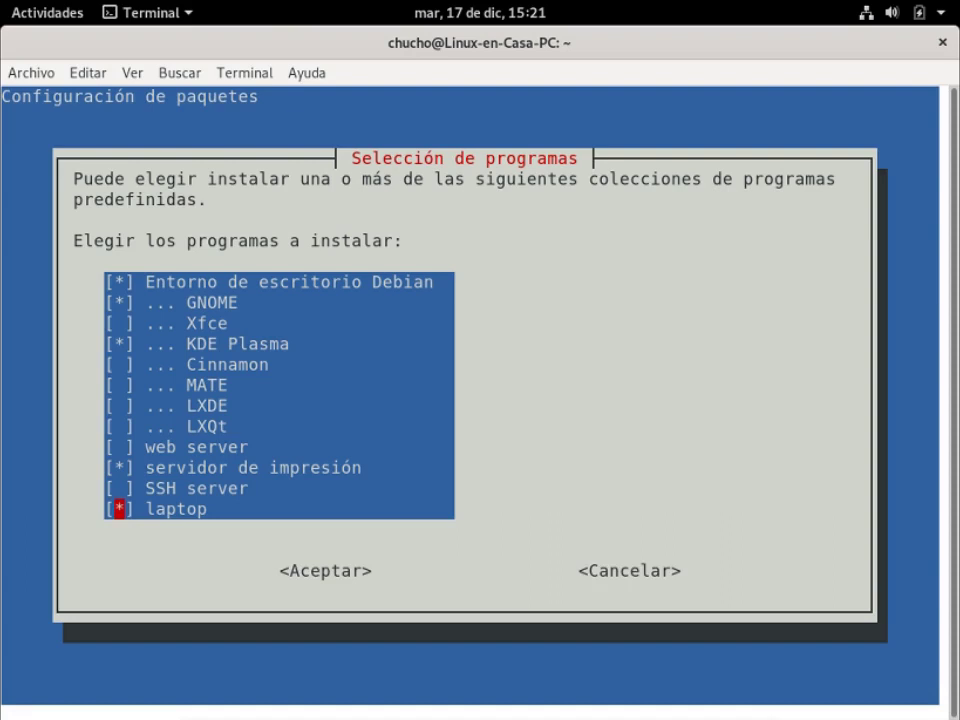
key("Tab")
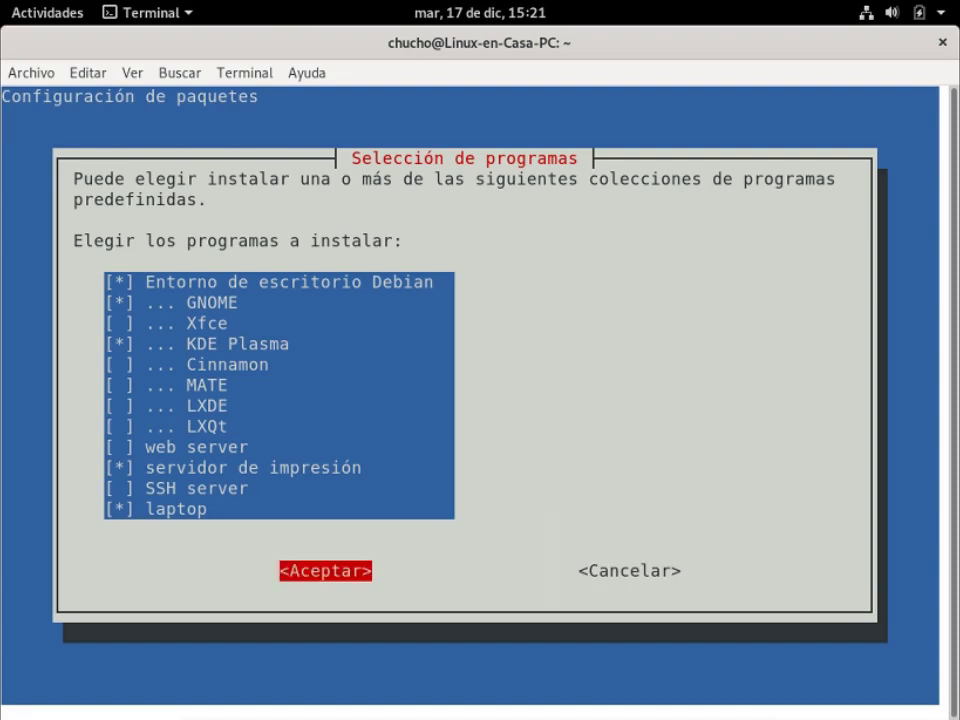
key("Right")
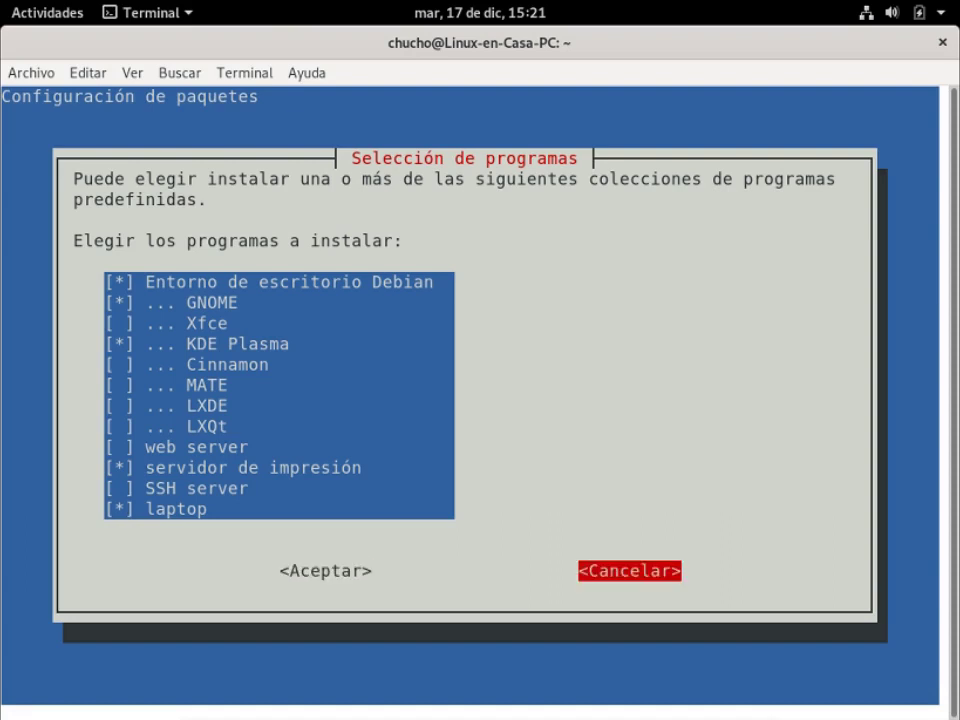
key("Left")
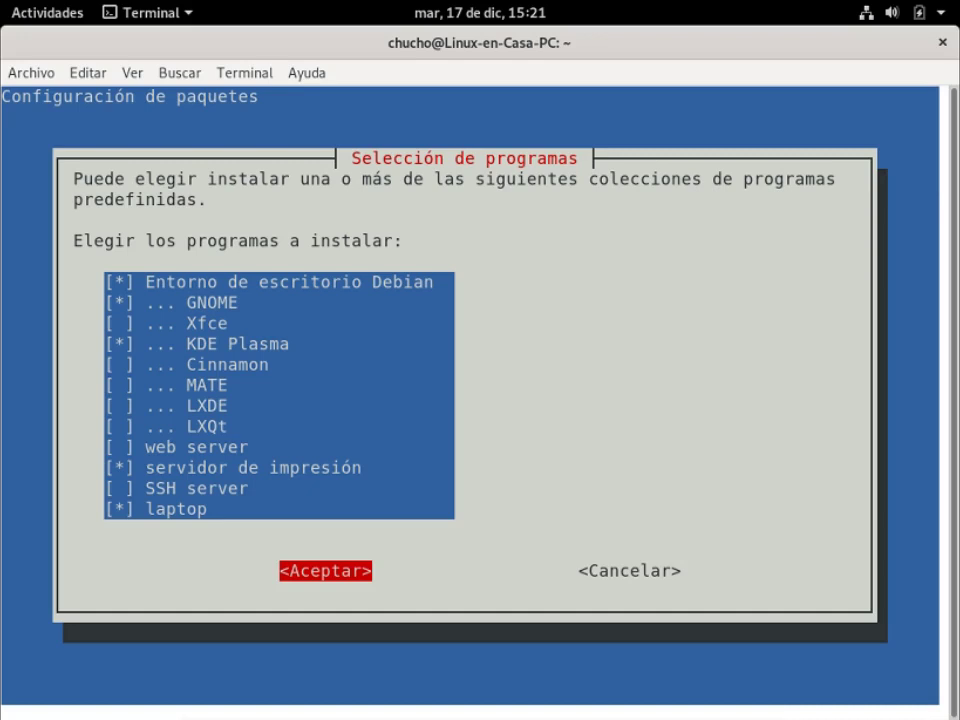
key("Return")
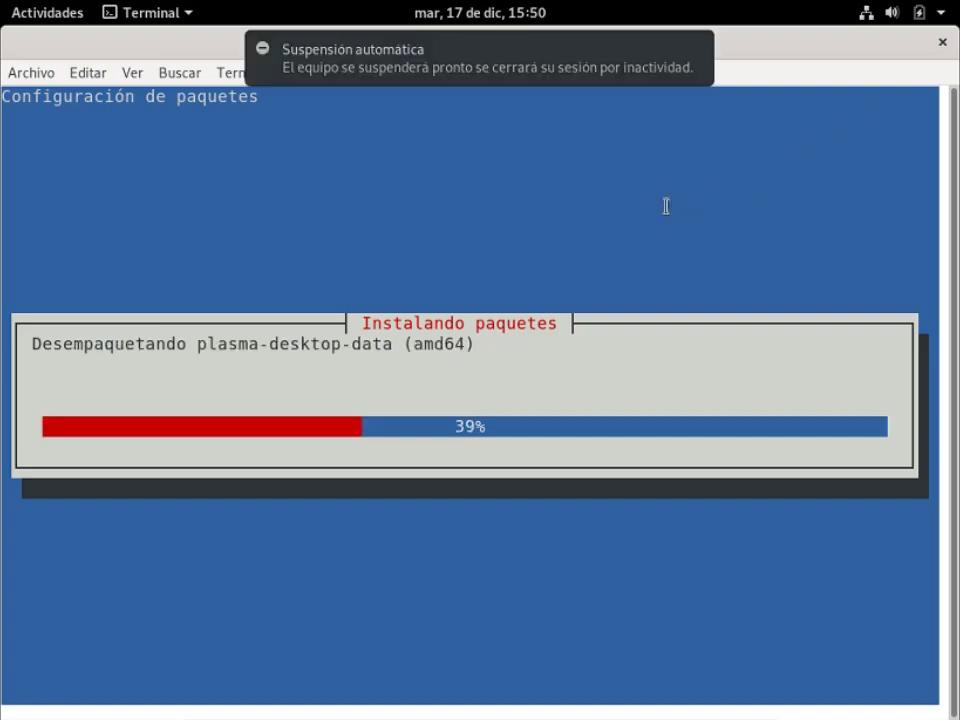
left_click(697, 49)
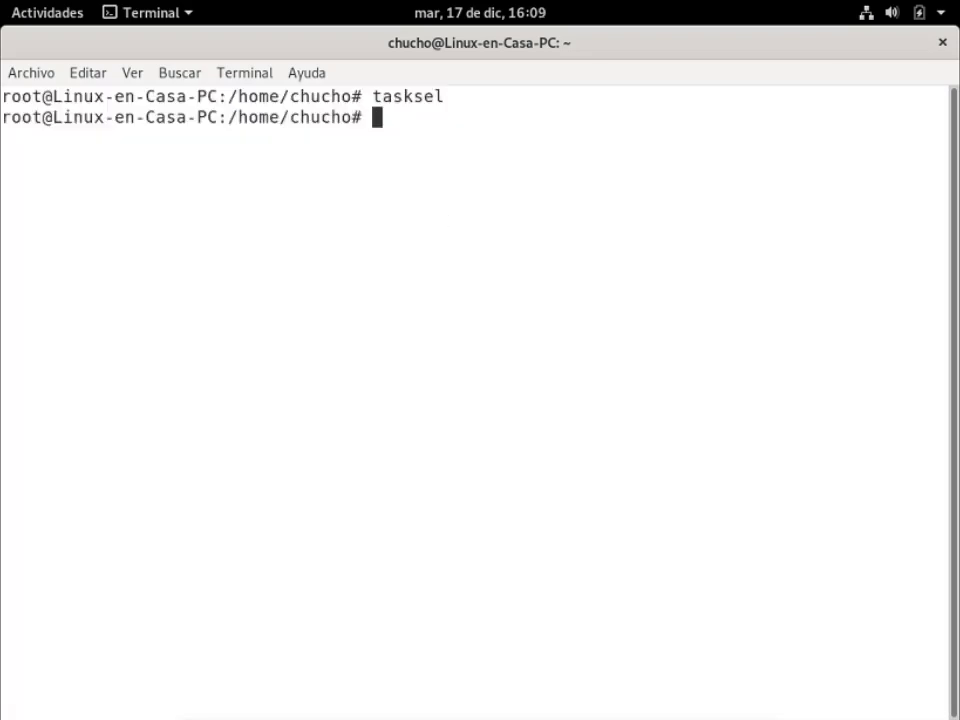
Step: Run tasksel again to check the marked collections and accept the selection without changes
key("Up")
key("Return")
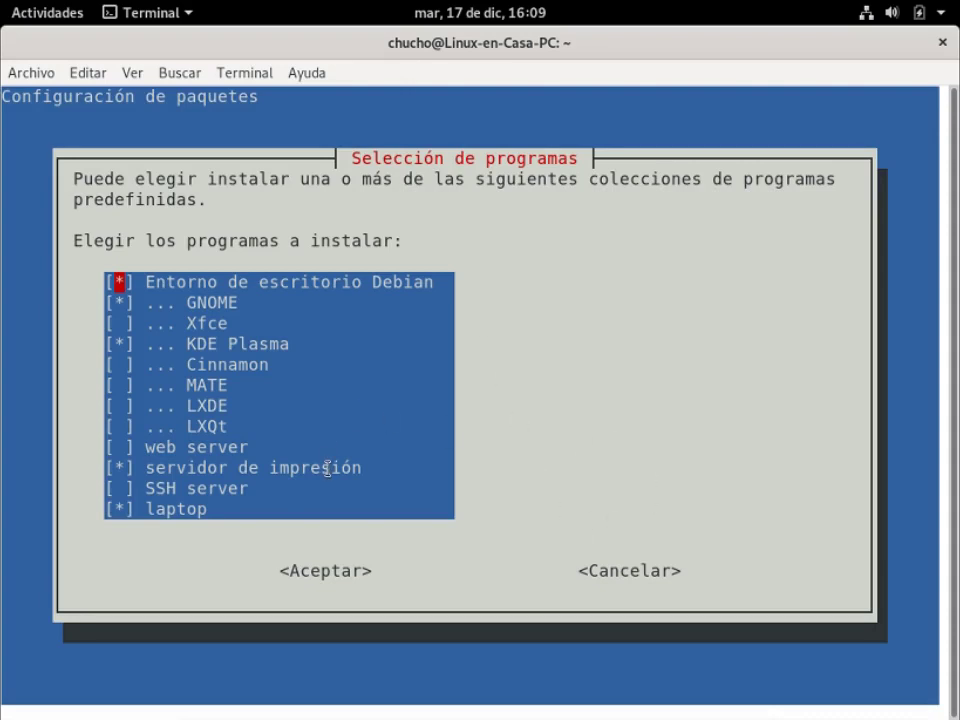
key("Tab")
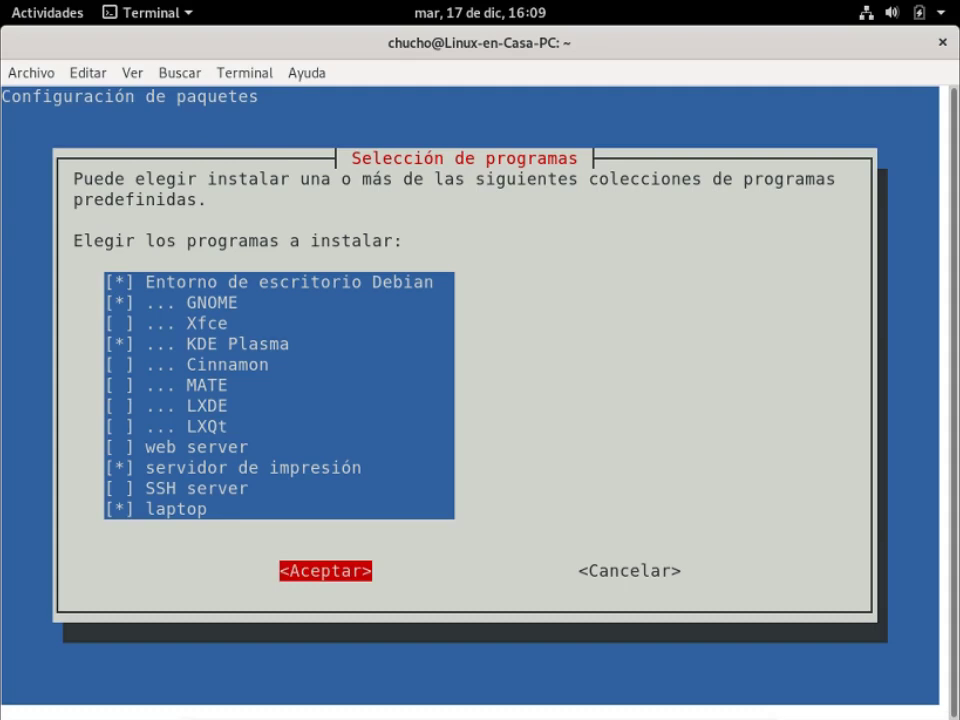
key("Return")
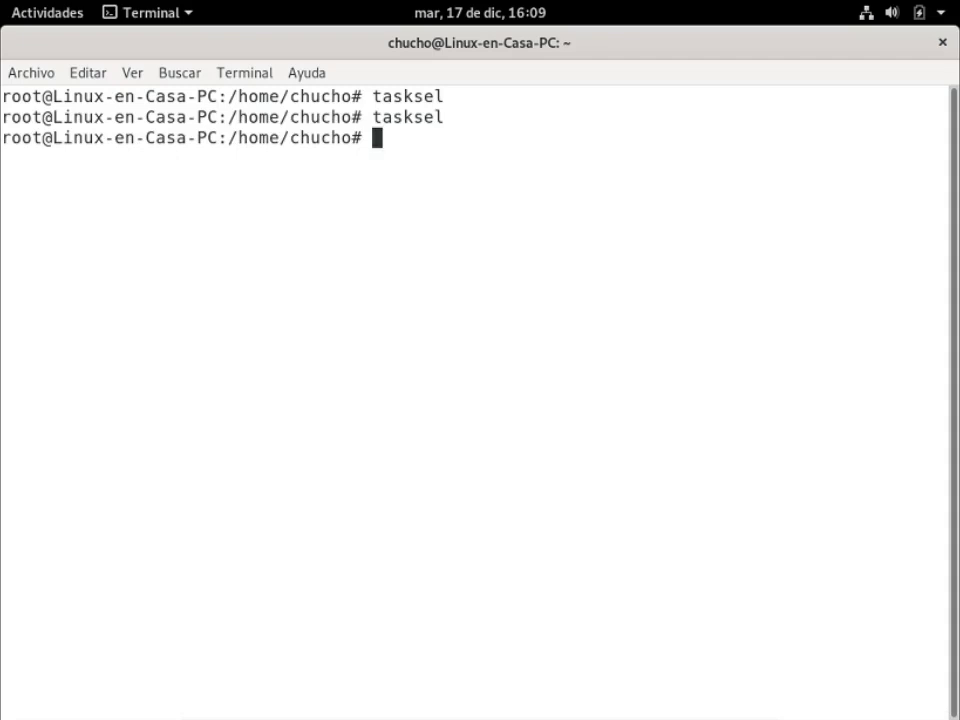
Step: Close the terminal despite its running process and log out of the desktop session
left_click(946, 43)
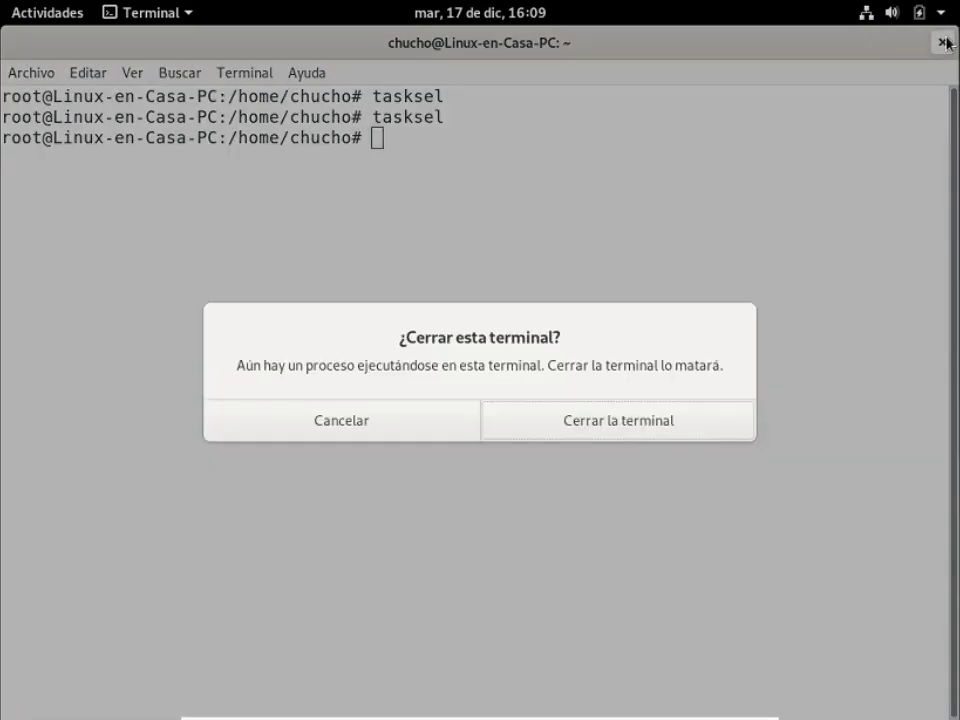
left_click(577, 421)
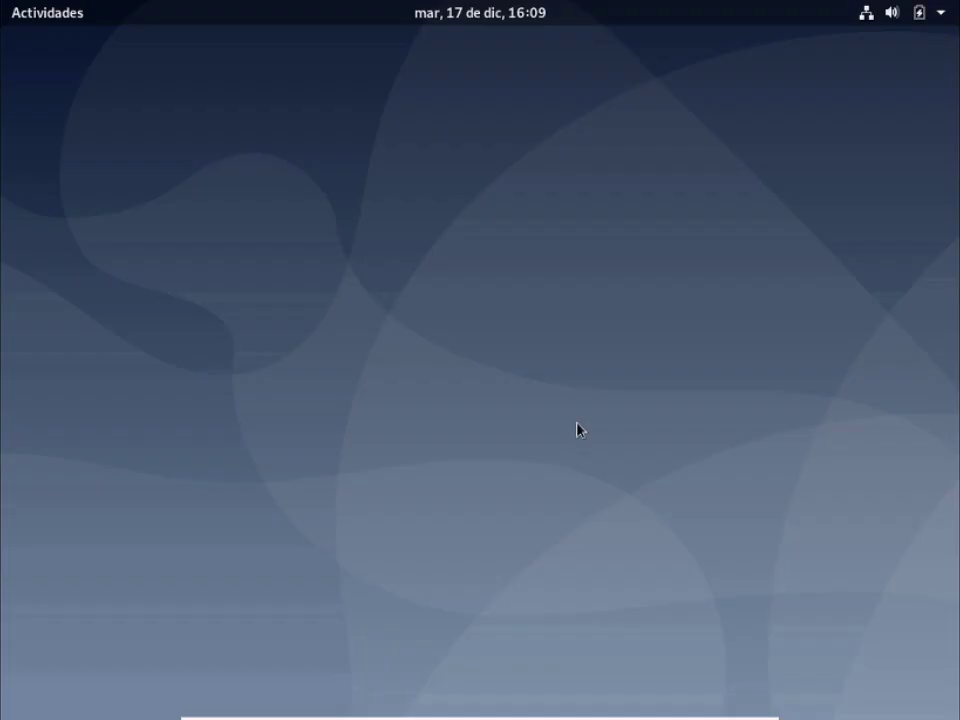
left_click(940, 14)
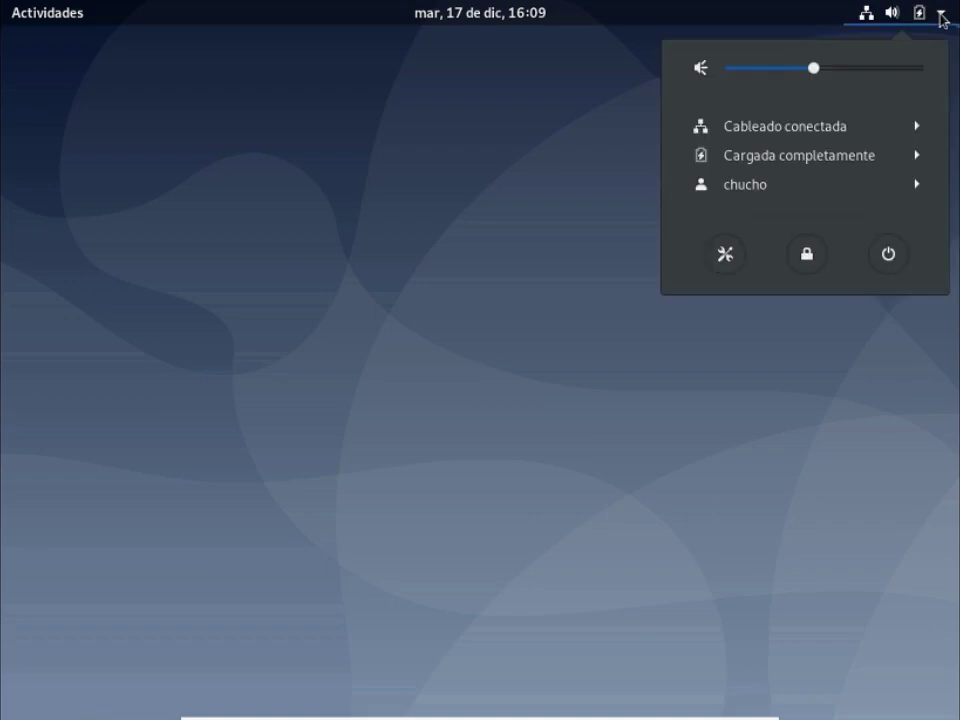
left_click(831, 186)
left_click(795, 224)
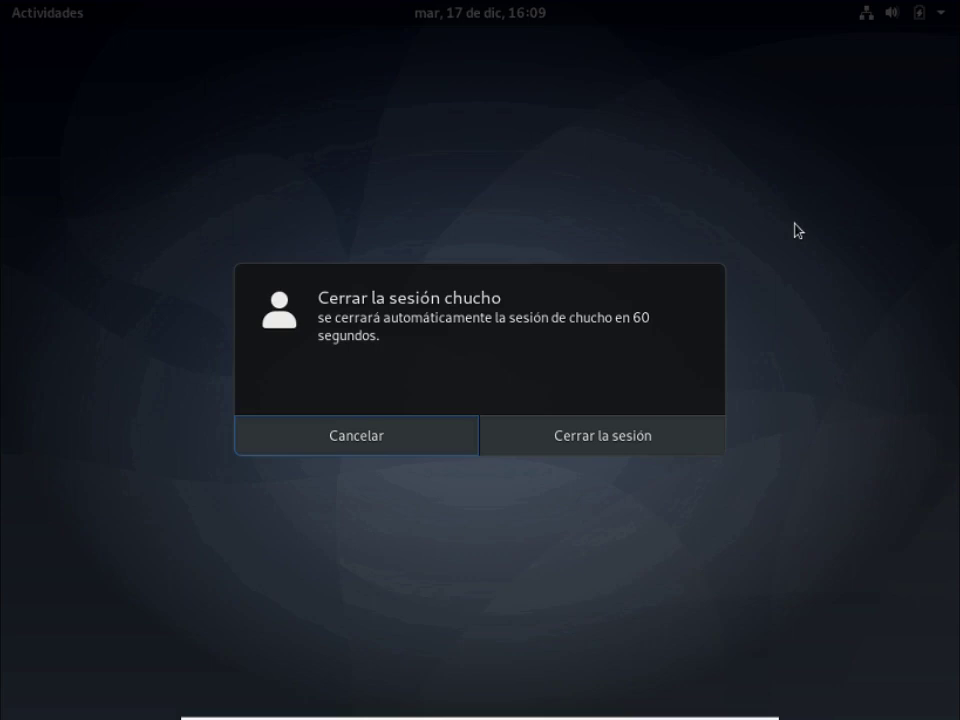
left_click(587, 439)
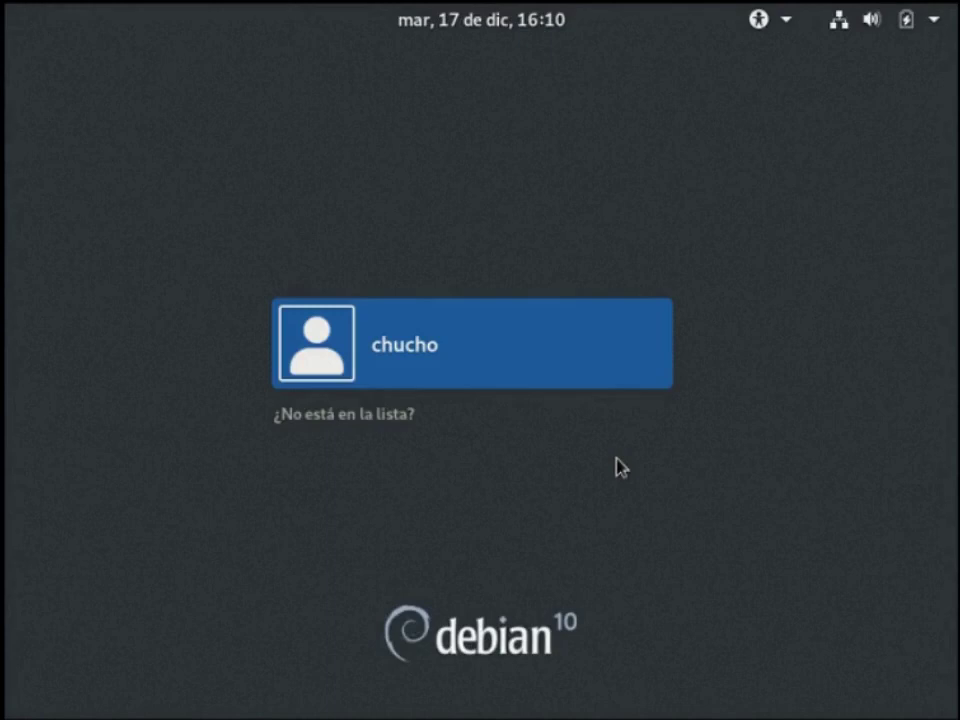
Step: Log in to the user account with its password, choosing Plasma as the session type
left_click(549, 343)
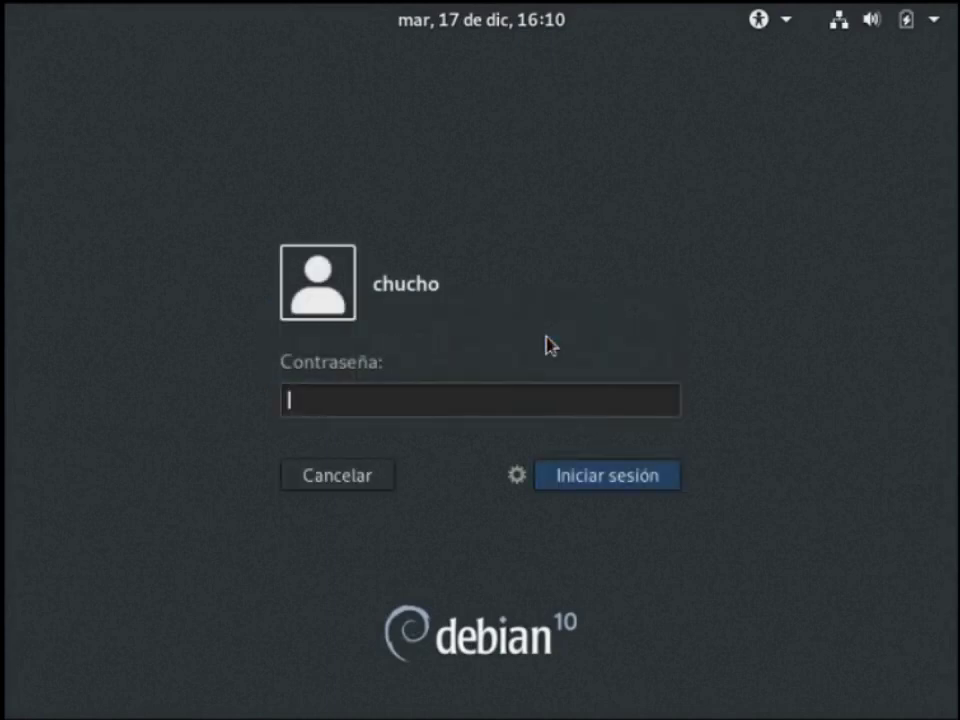
type("********")
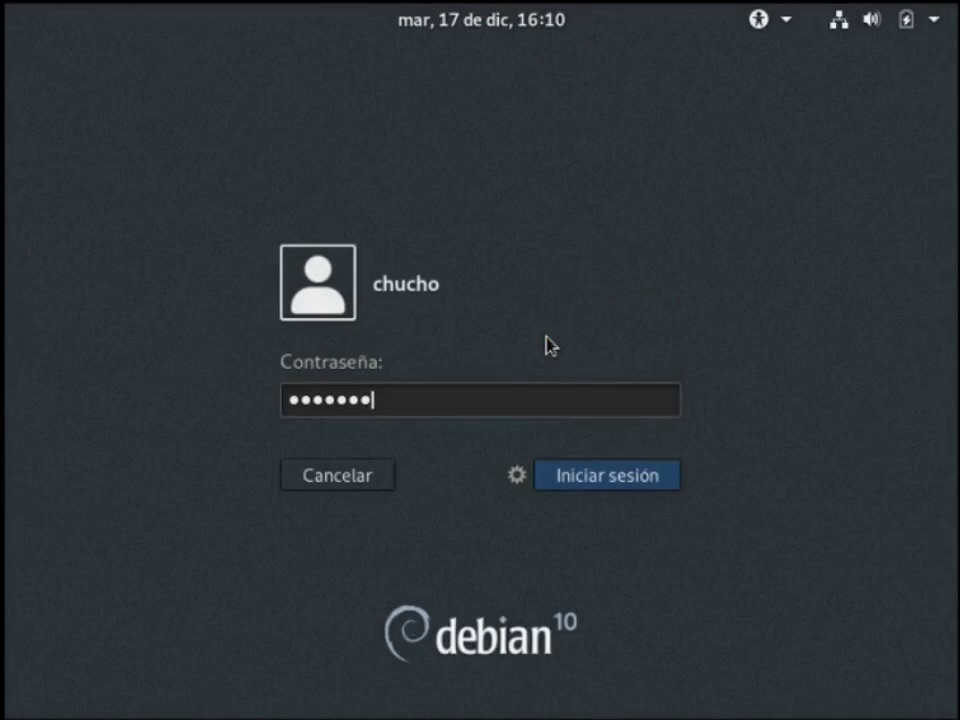
type("*")
left_click(519, 479)
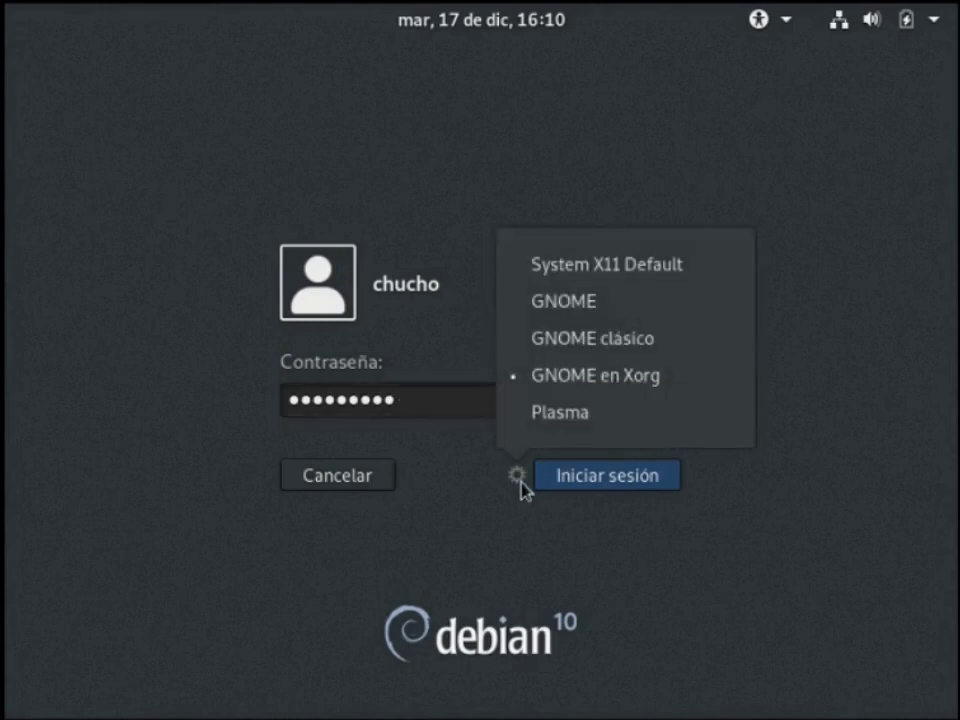
left_click(555, 428)
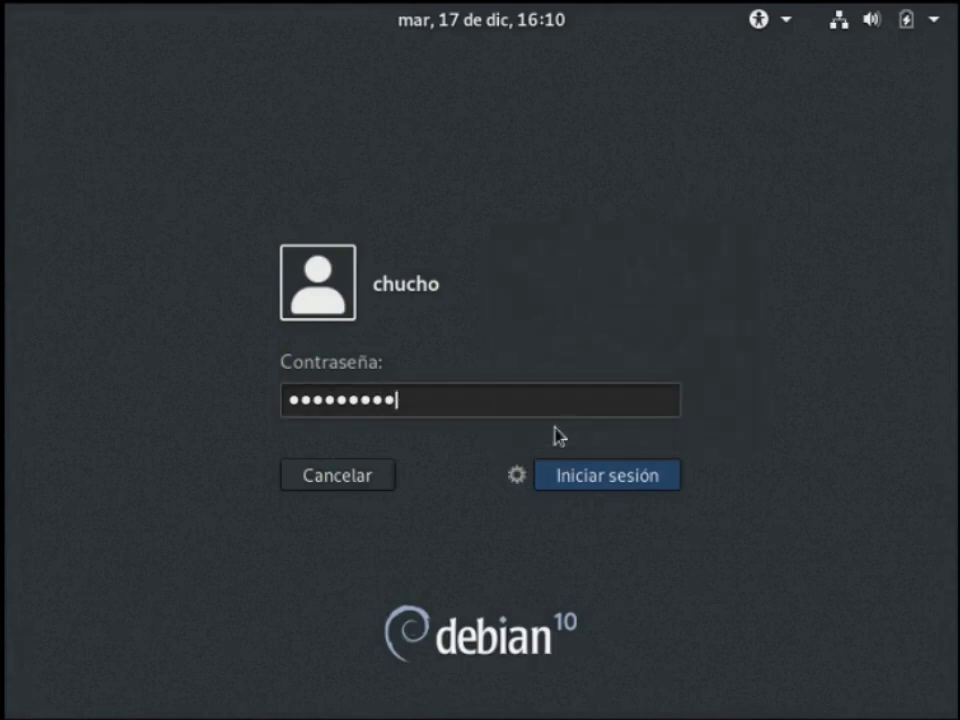
left_click(576, 486)
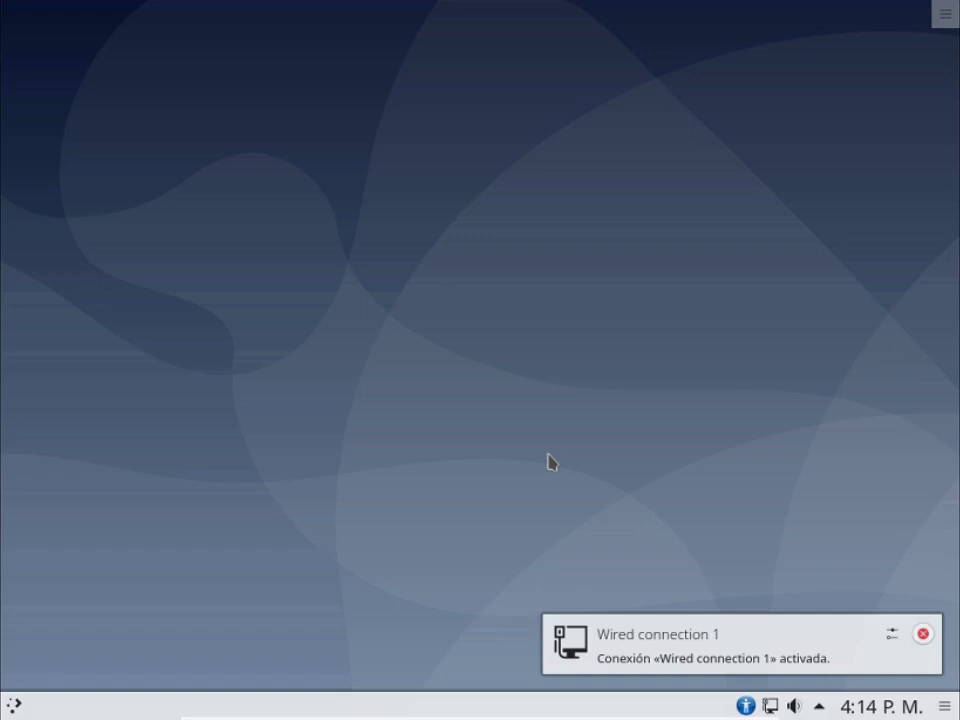
Step: Open Firefox from the Internet applications and look over its start page
left_click(13, 705)
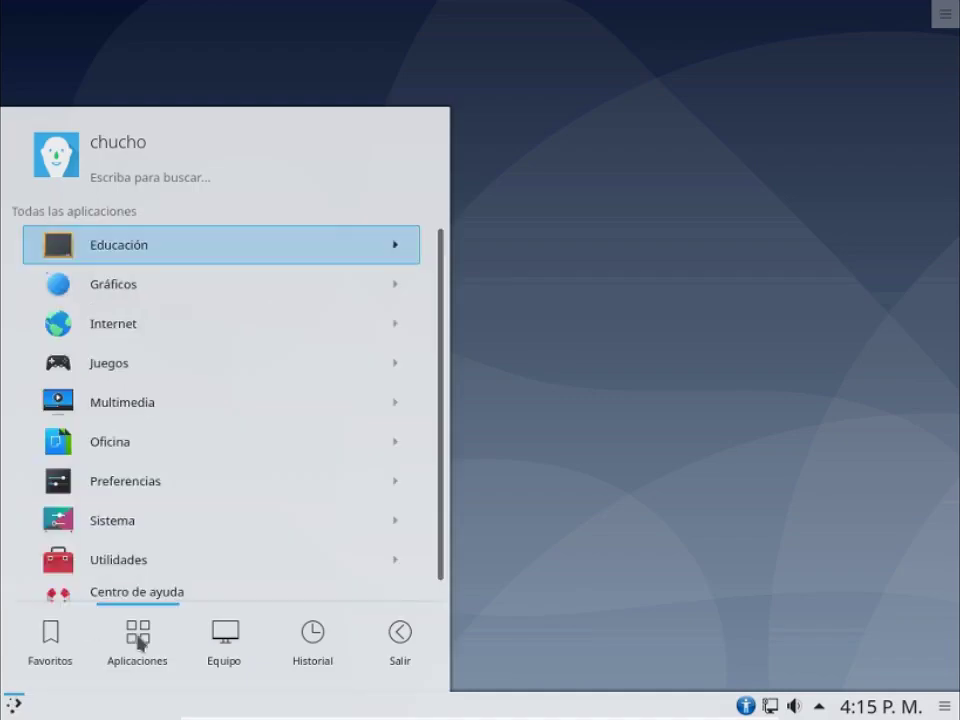
left_click(107, 328)
scroll(107, 326, "down", 1)
scroll(107, 328, "up", 1)
left_click(131, 517)
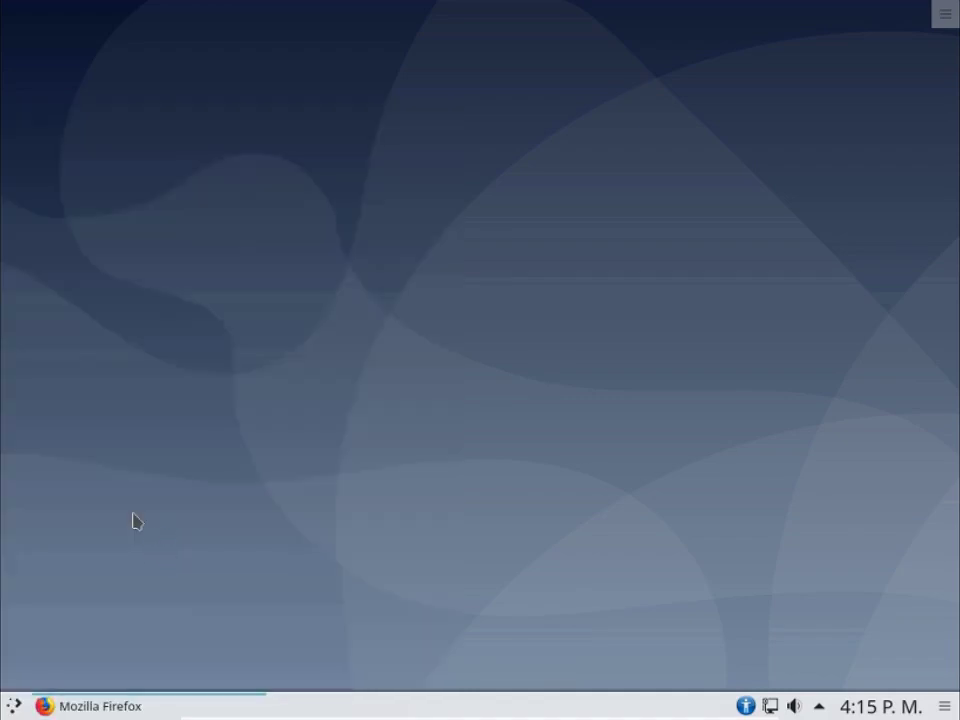
scroll(399, 478, "down", 10)
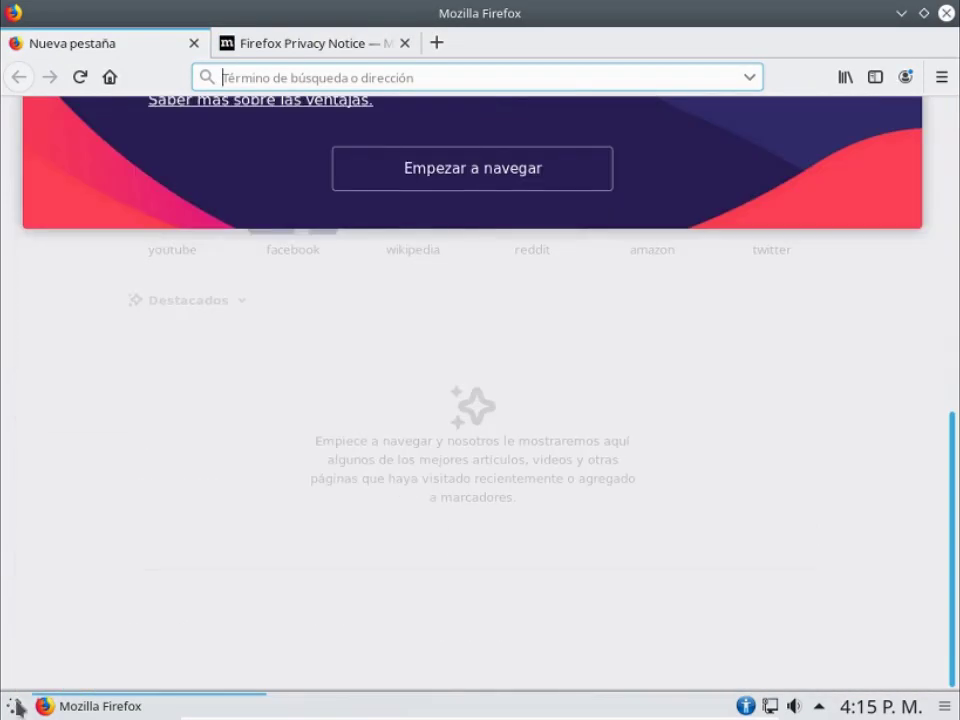
Step: Look through the Oficina category of installed applications, then close Firefox with its open tabs
left_click(15, 702)
scroll(140, 428, "down", 1)
left_click(140, 428)
scroll(140, 428, "down", 3)
scroll(140, 428, "up", 3)
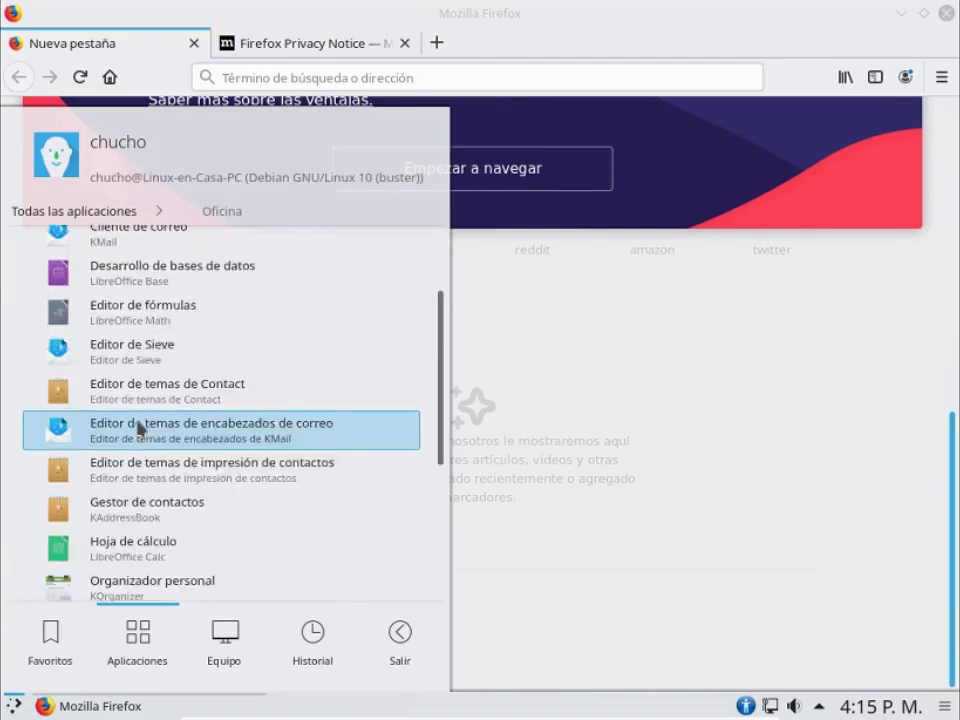
scroll(140, 428, "down", 5)
left_click(944, 14)
left_click(944, 14)
left_click(945, 14)
Step: Look over the desktop folder's icon and mouse action preferences, then set the teal Debian spiral image as wallpaper
left_click(767, 272)
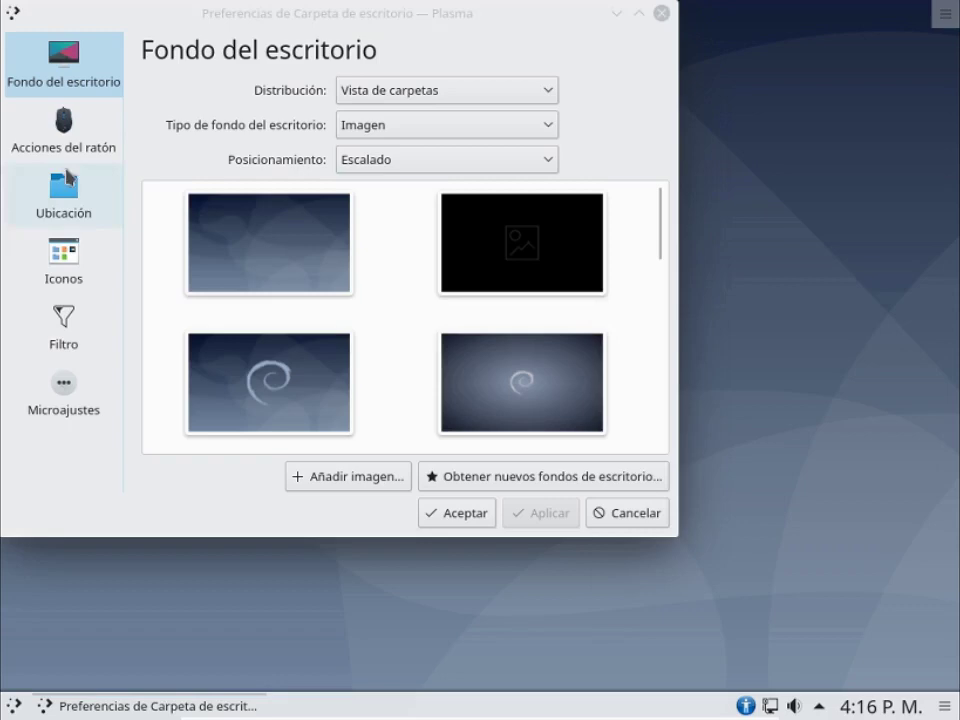
left_click(63, 258)
left_click(62, 130)
left_click(63, 60)
scroll(203, 268, "down", 3)
left_click(514, 364)
left_click(456, 513)
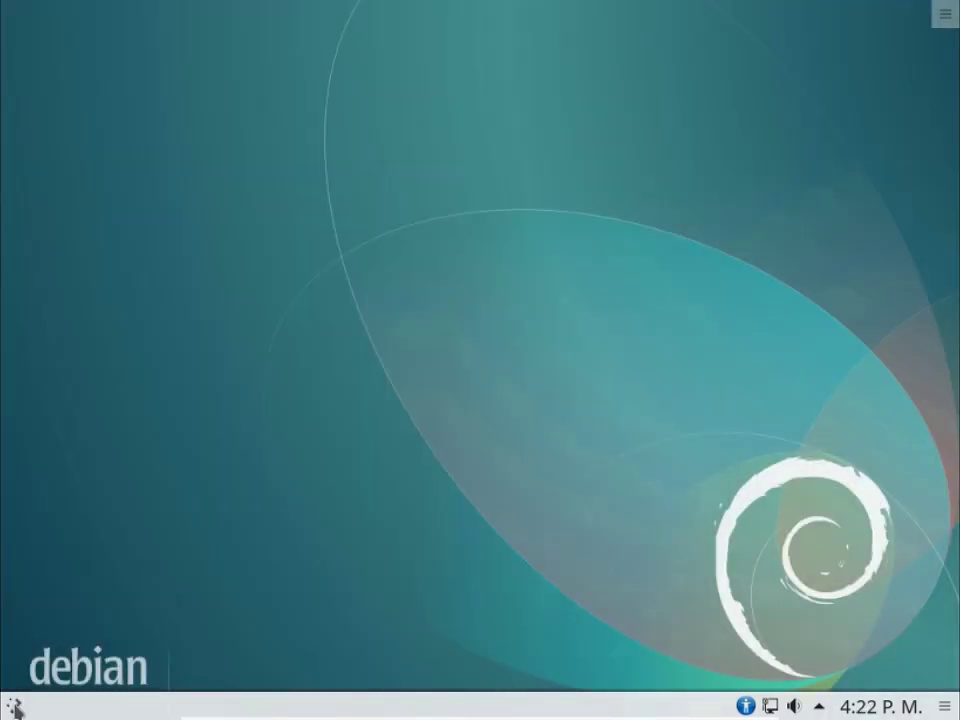
Step: Log out of the Plasma session and confirm the logout
left_click(14, 705)
left_click(381, 634)
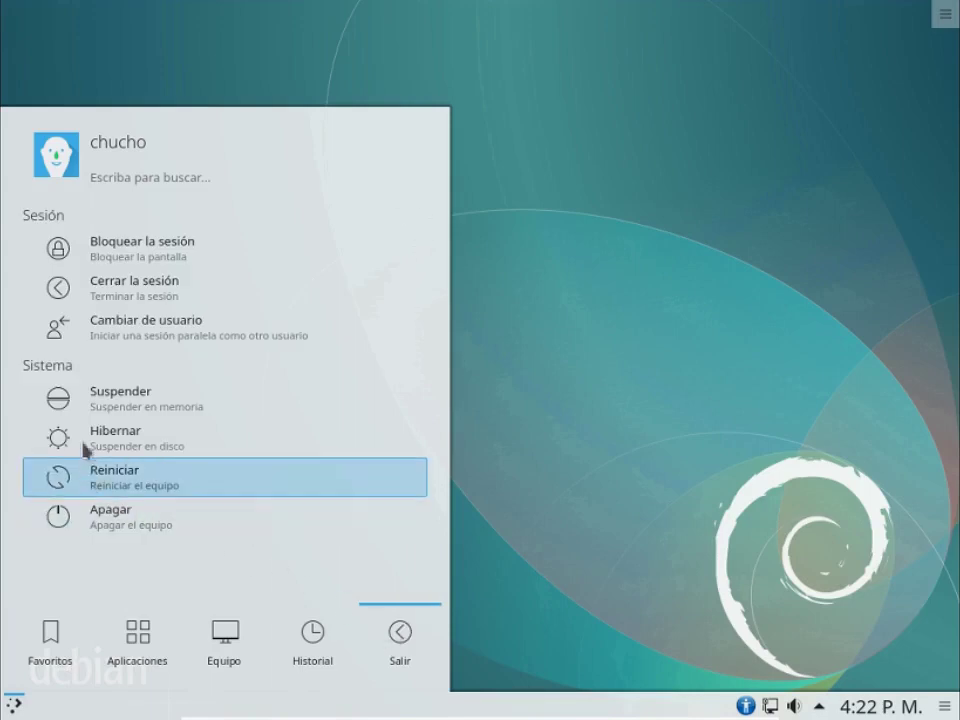
left_click(120, 288)
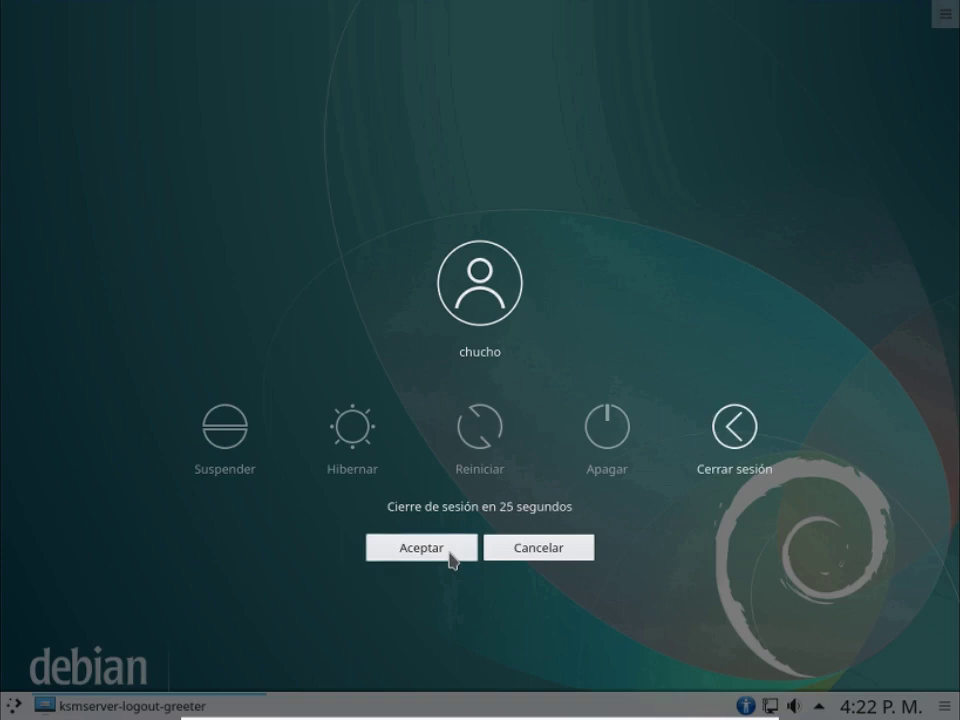
left_click(449, 553)
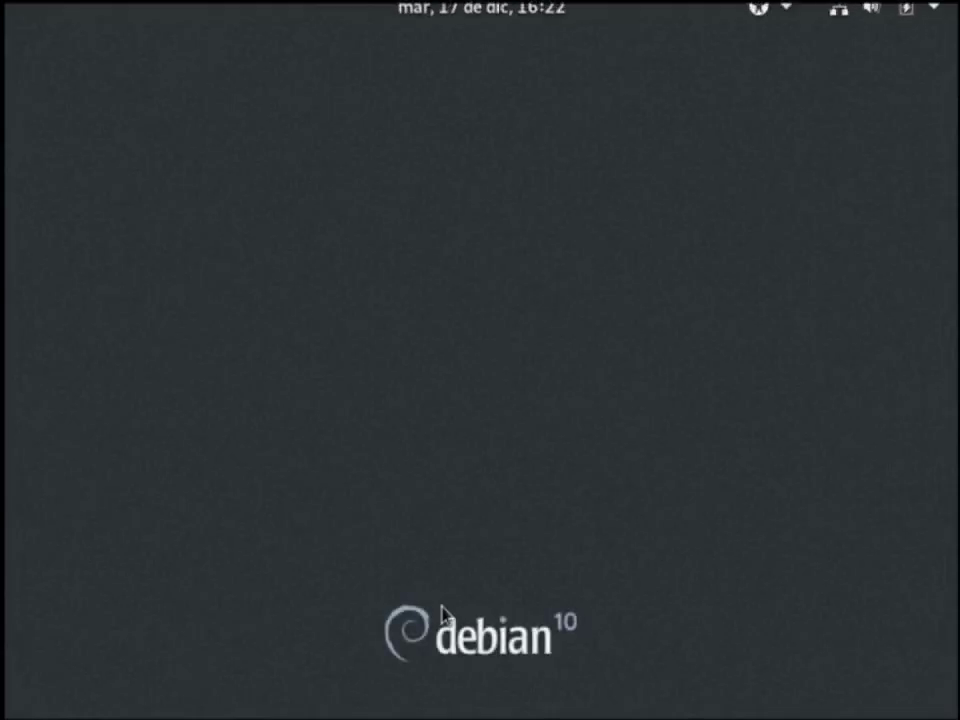
Step: Log in to the user account with its password, choosing GNOME en Xorg as the session type
left_click(507, 358)
type("•••••")
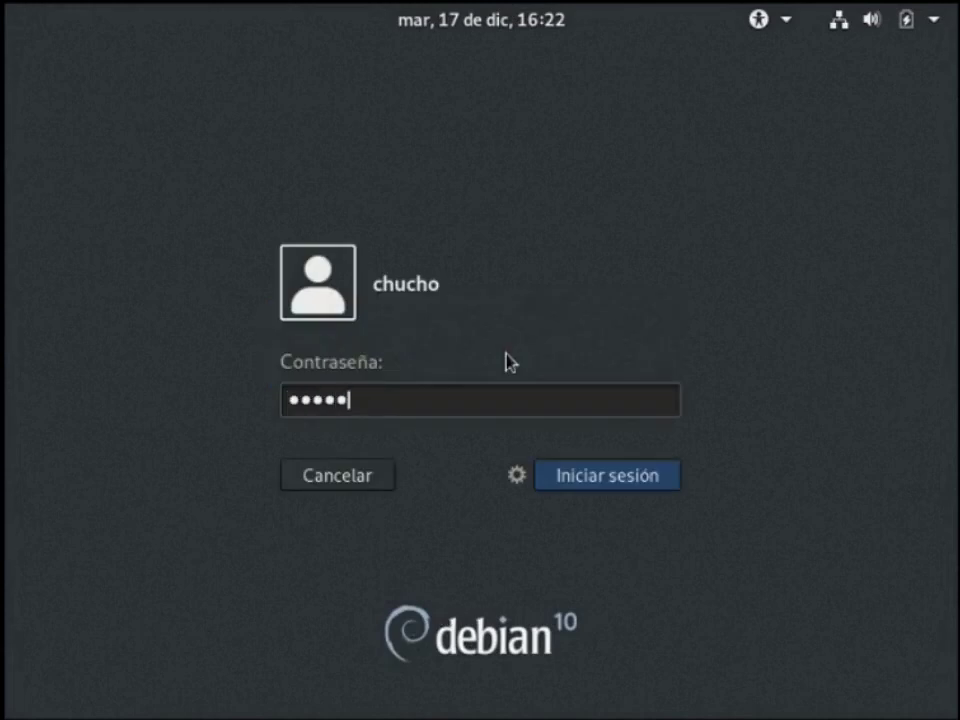
type("••••")
left_click(516, 475)
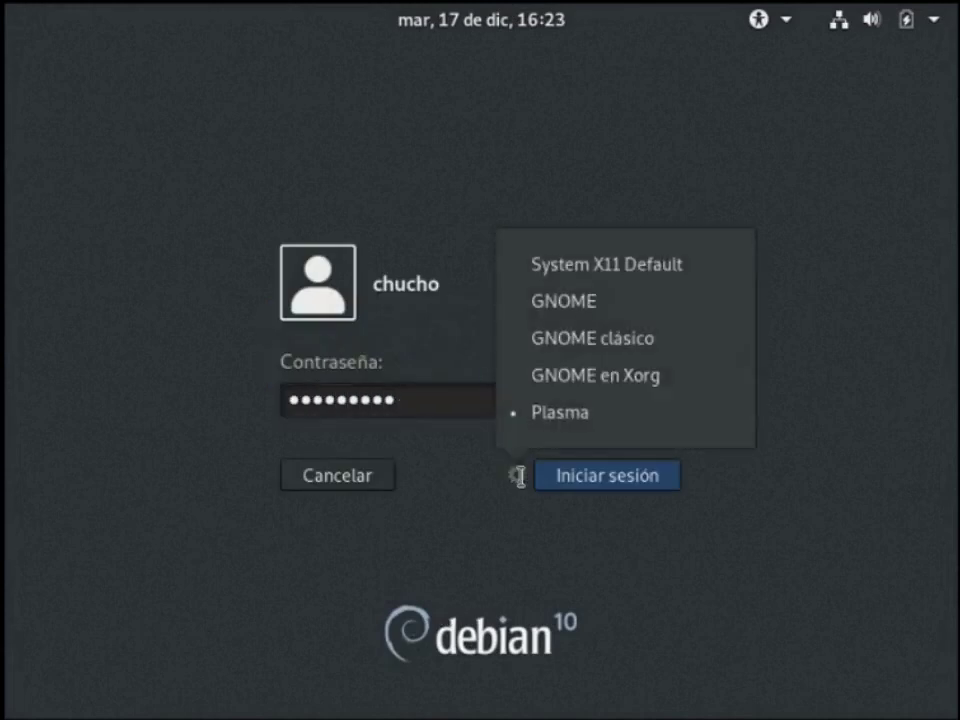
left_click(572, 370)
left_click(594, 471)
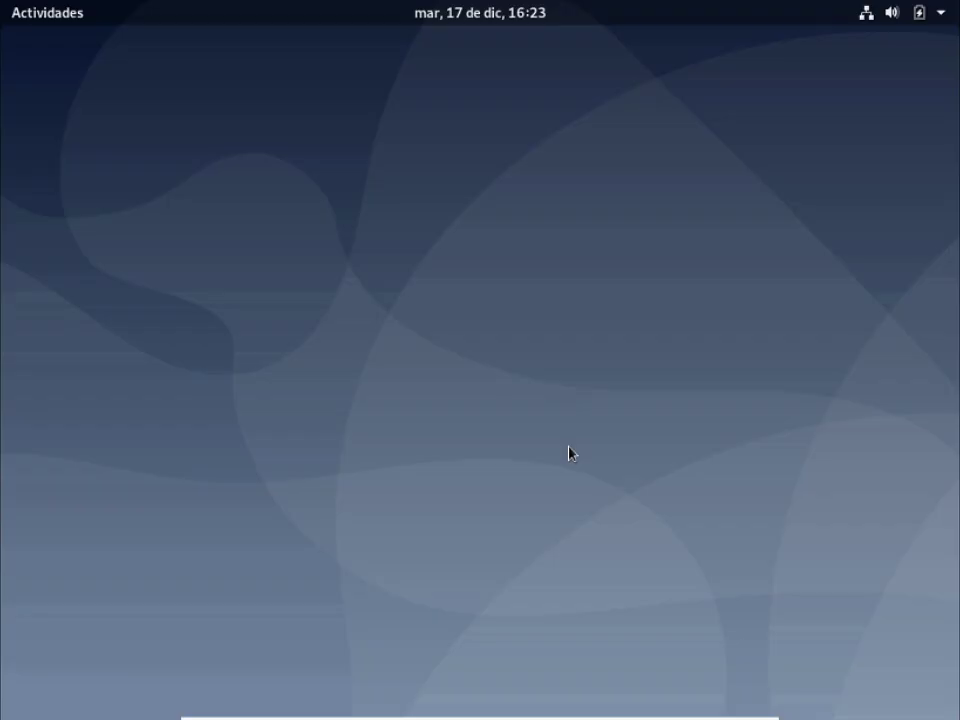
Step: Search the applications for "termin", open Terminal and maximize its window
left_click(30, 22)
left_click(36, 630)
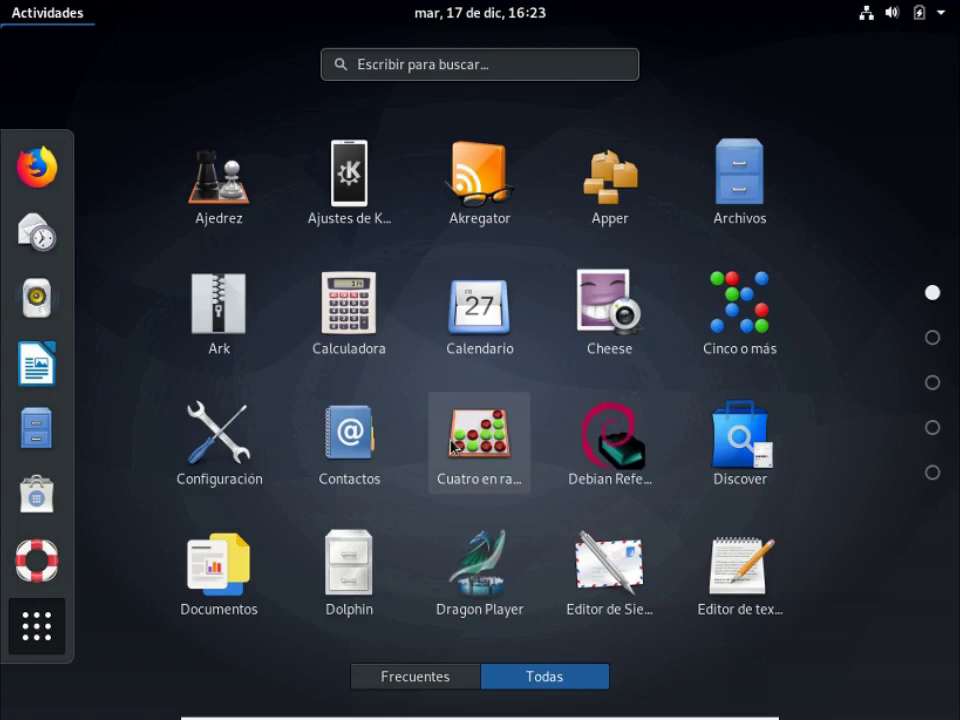
left_click(441, 64)
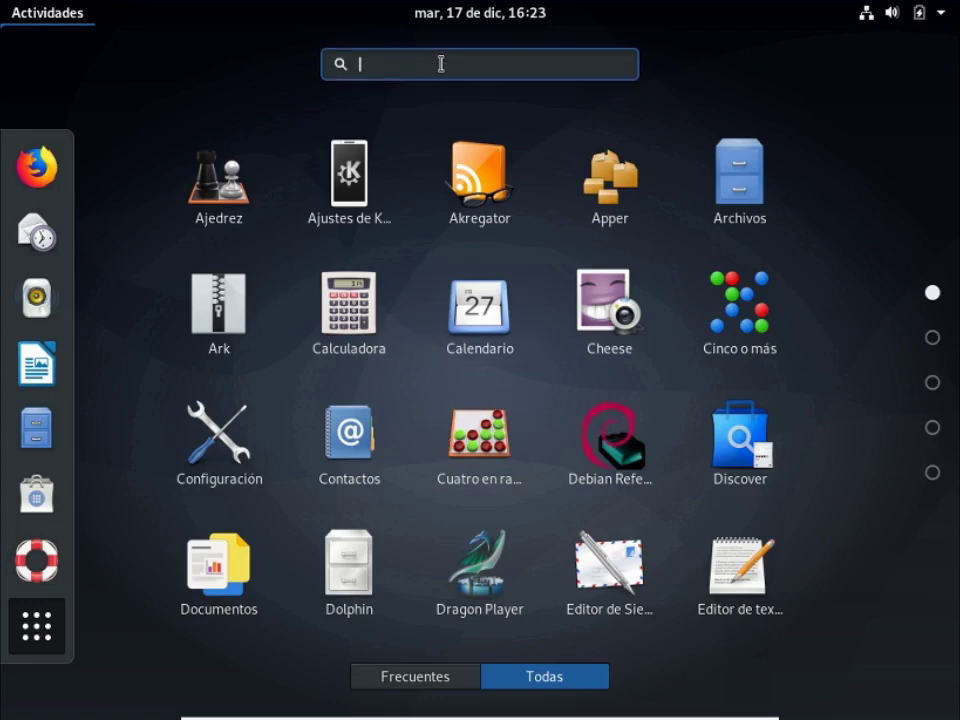
type("termin")
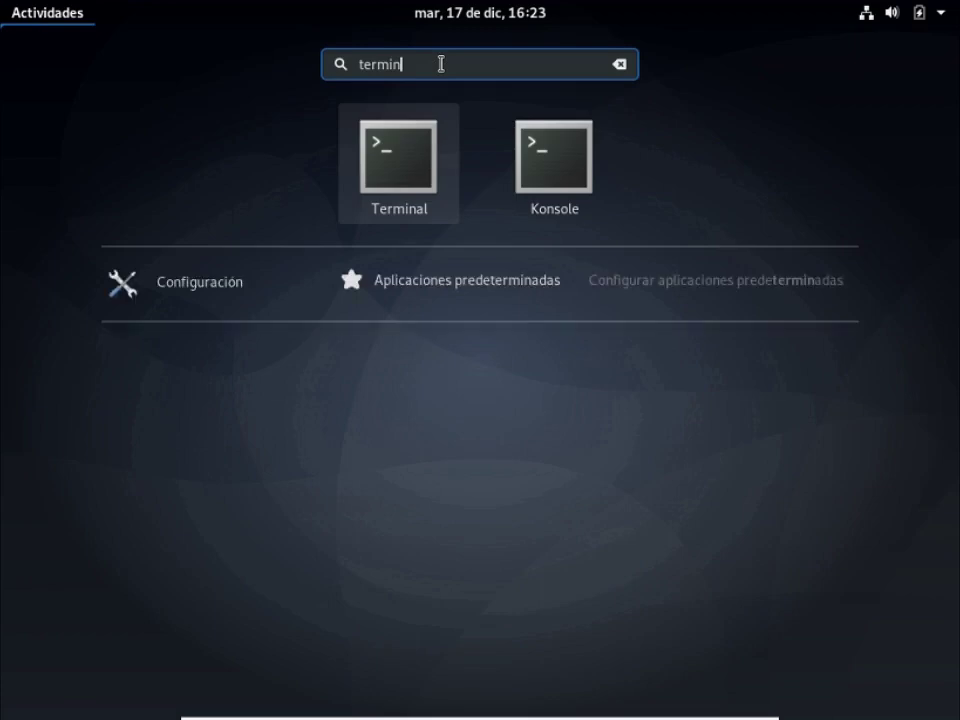
left_click(414, 158)
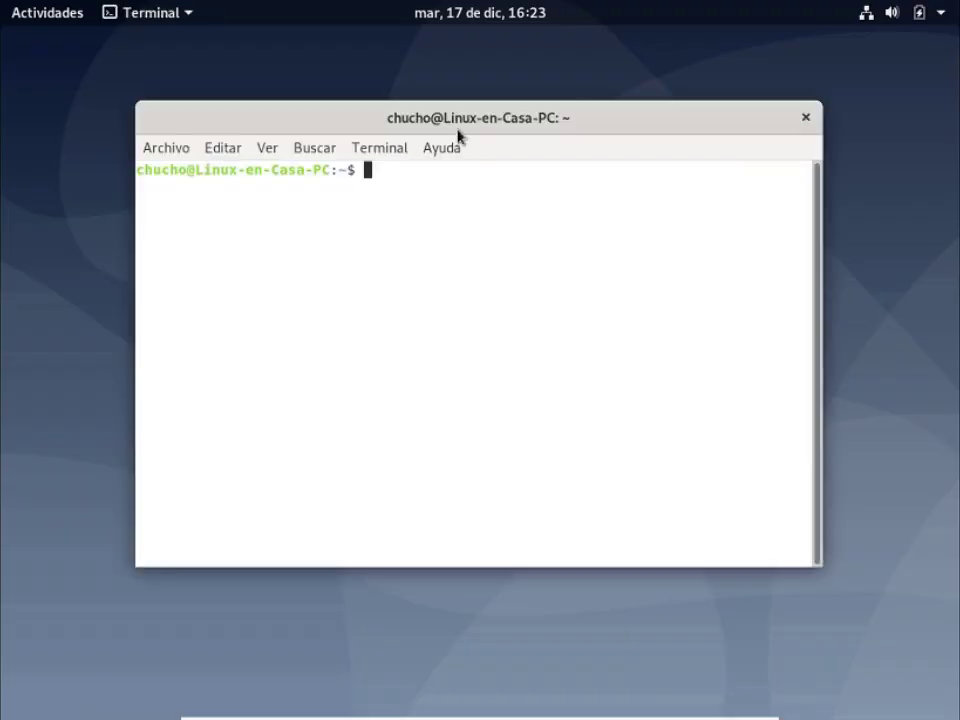
double_click(572, 118)
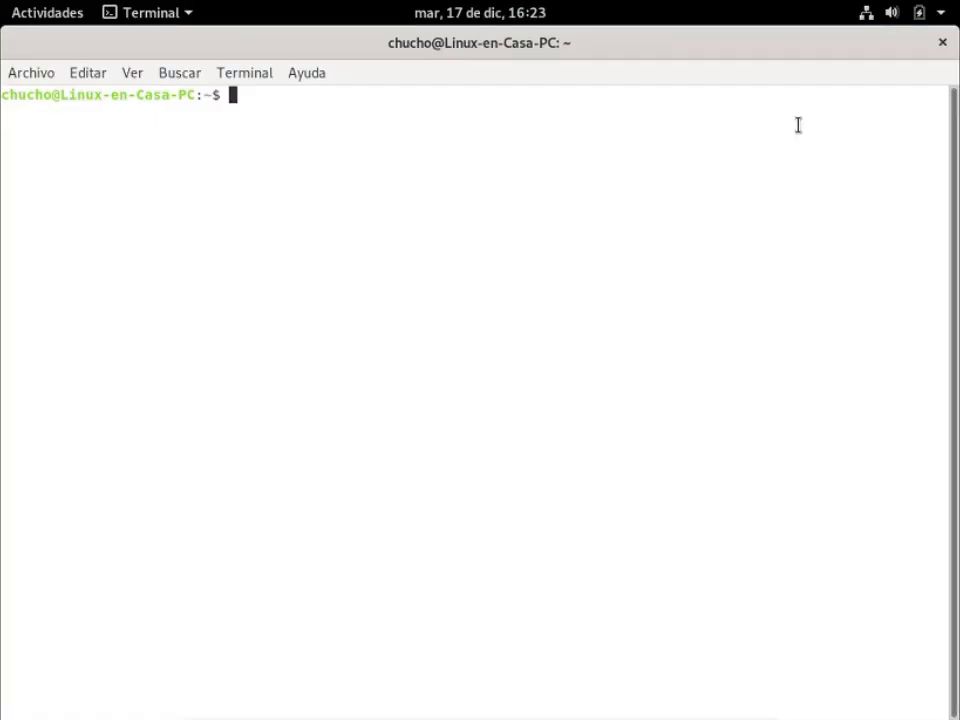
Step: Switch to the root user with su, entering the root password
type("su")
key("Return")
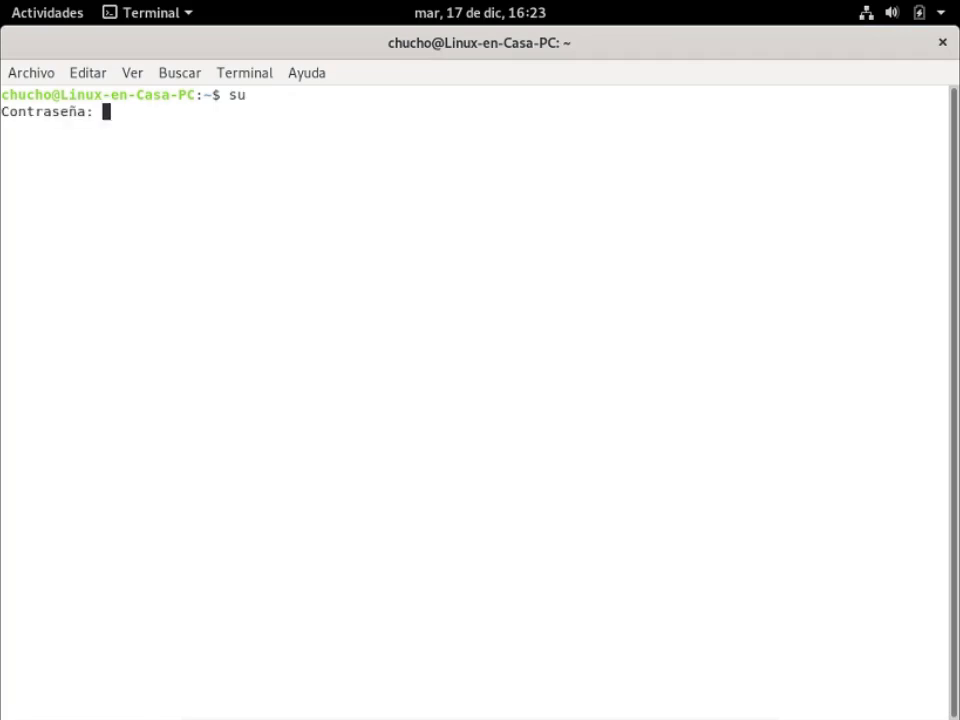
key("Return")
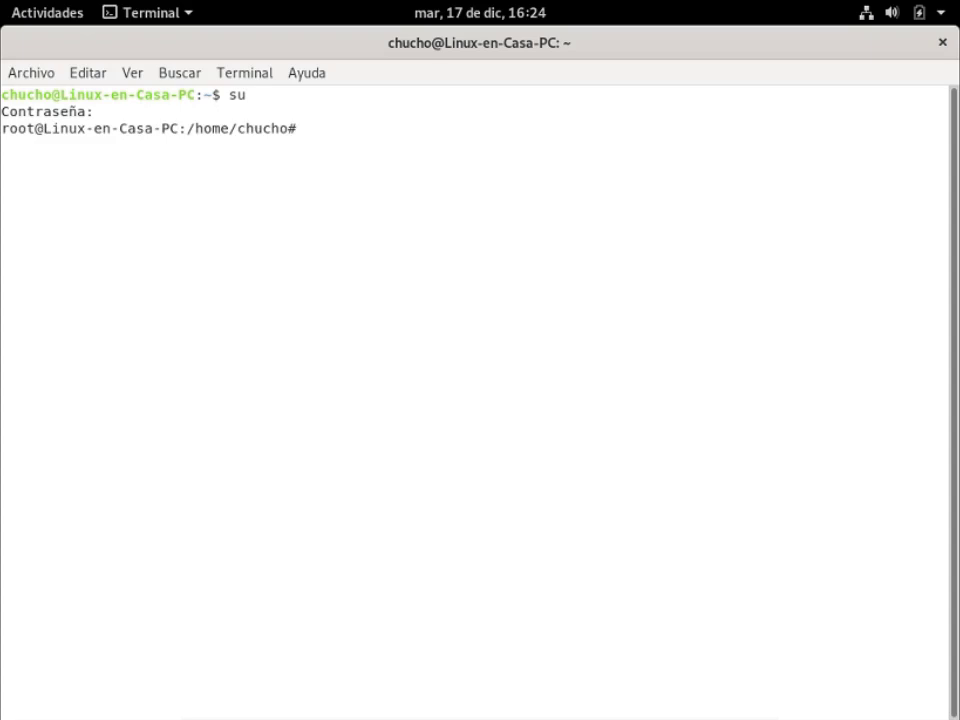
Step: Run tasksel, additionally mark MATE in the software selection and accept it to install the desktop
type("tasksel")
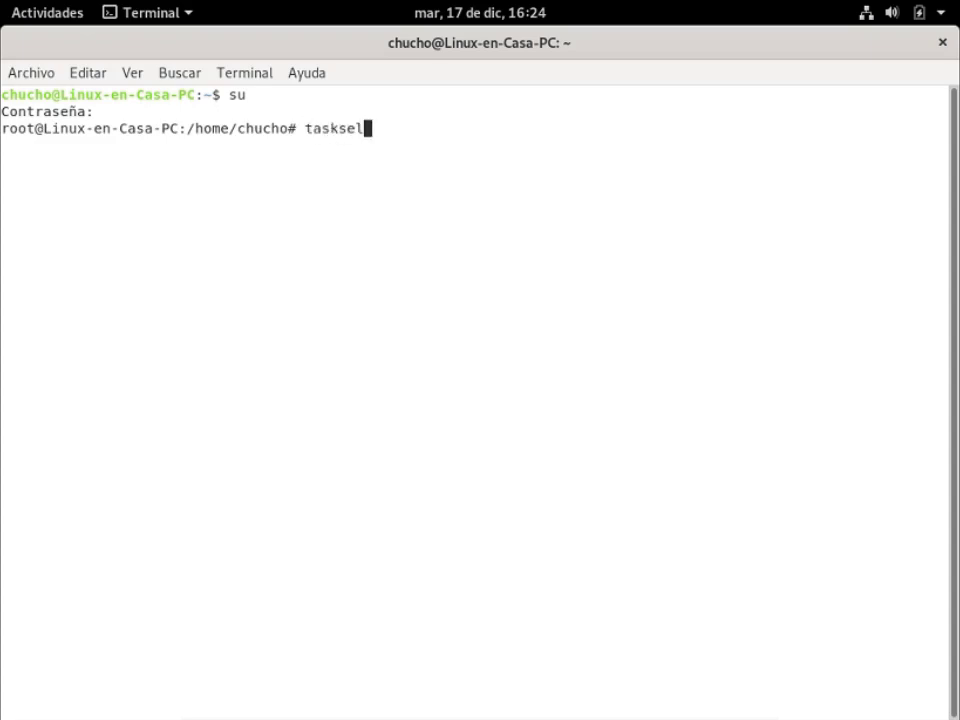
key("Return")
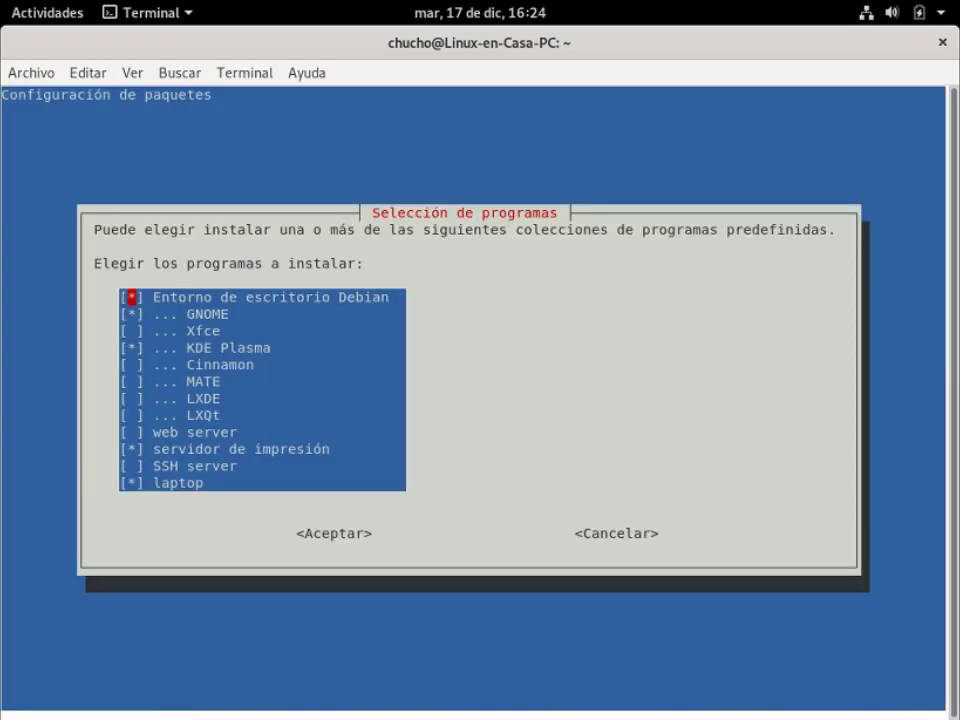
key("Down")
key("Down")
key("Down")
key("Down")
key("Down")
key("Tab")
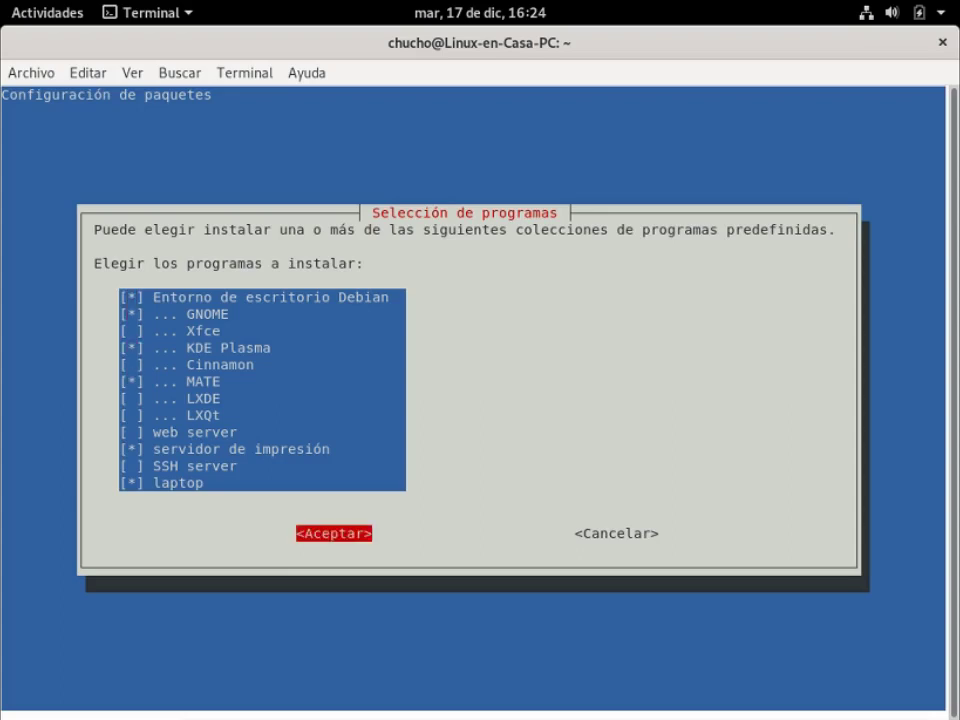
key("Return")
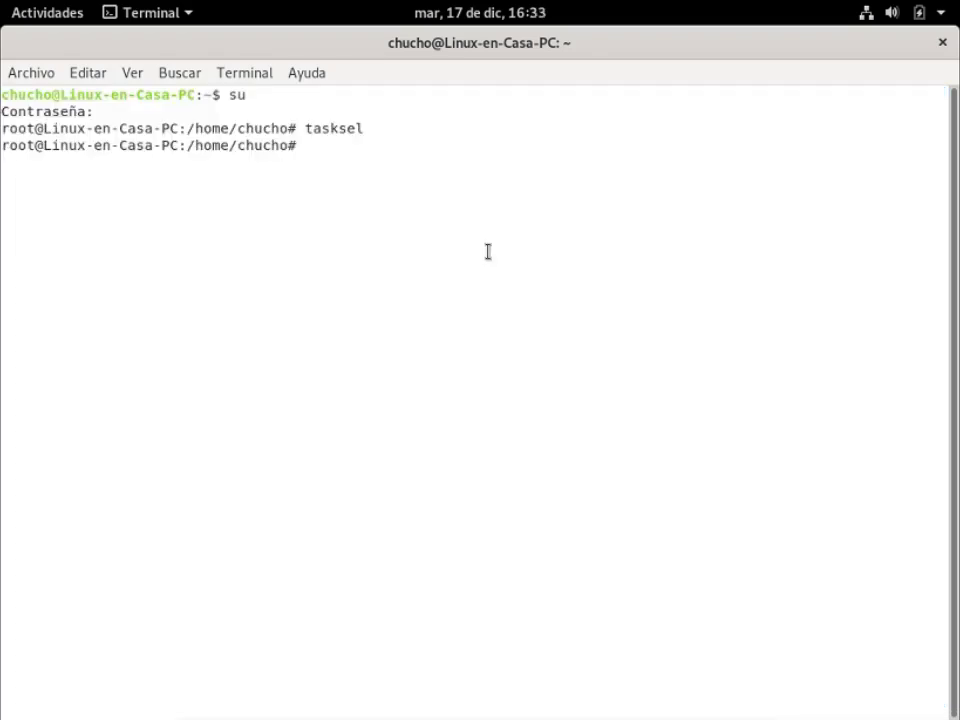
Step: Close the terminal despite its running process and log out of the GNOME session
left_click(948, 42)
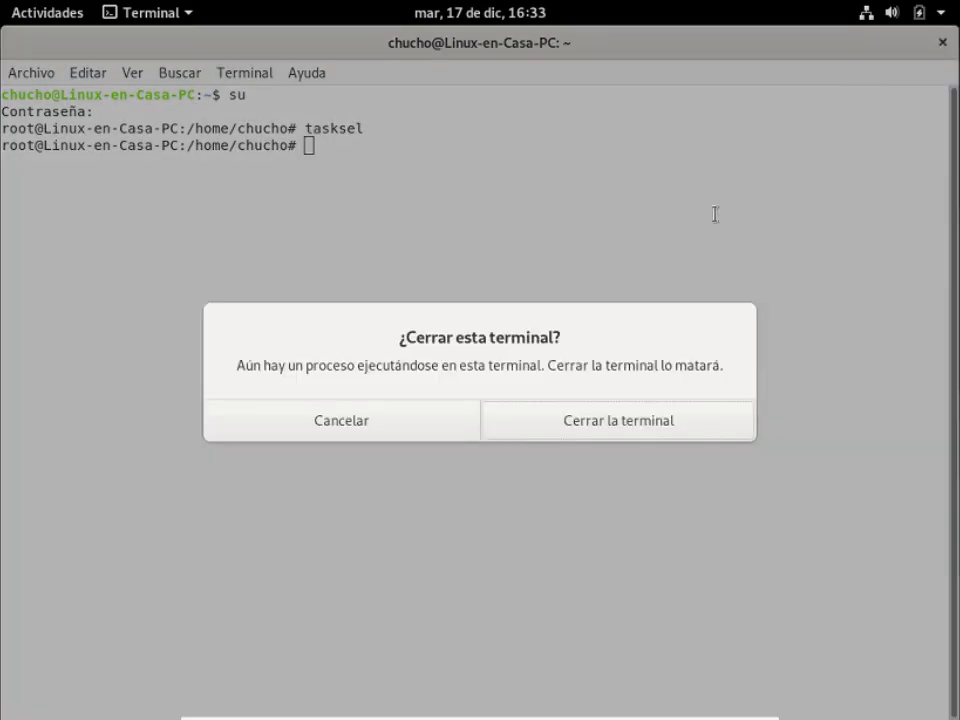
left_click(611, 429)
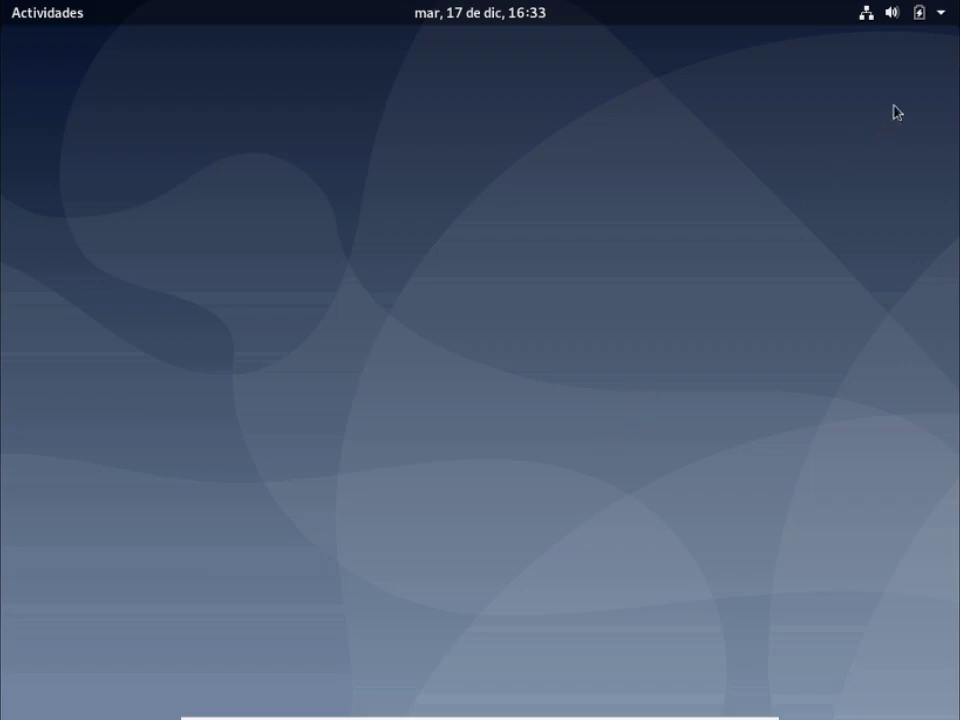
left_click(941, 26)
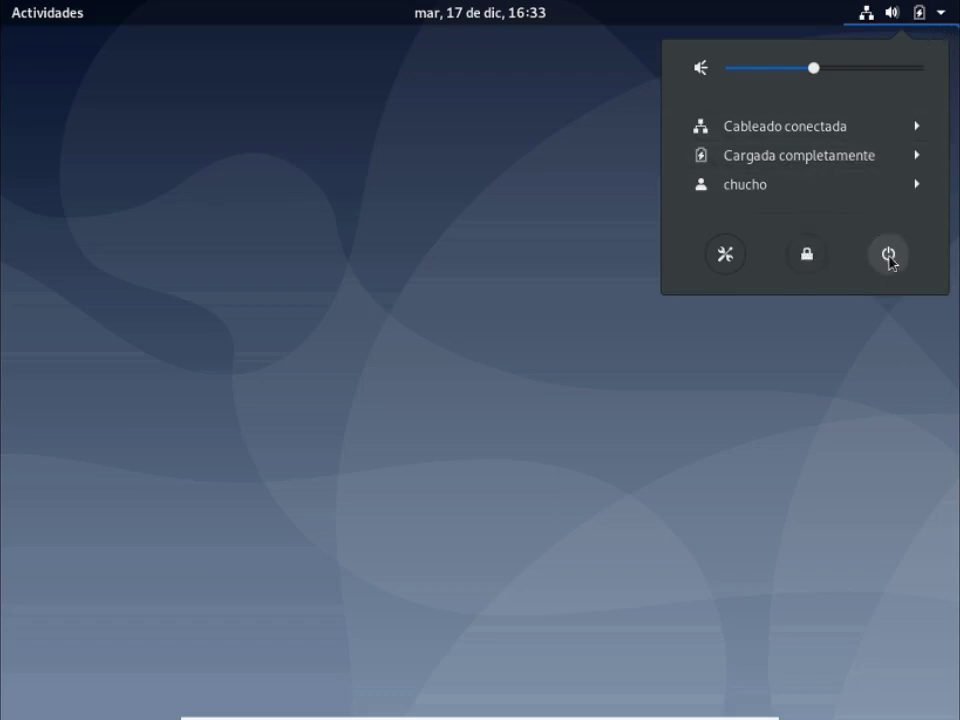
left_click(851, 190)
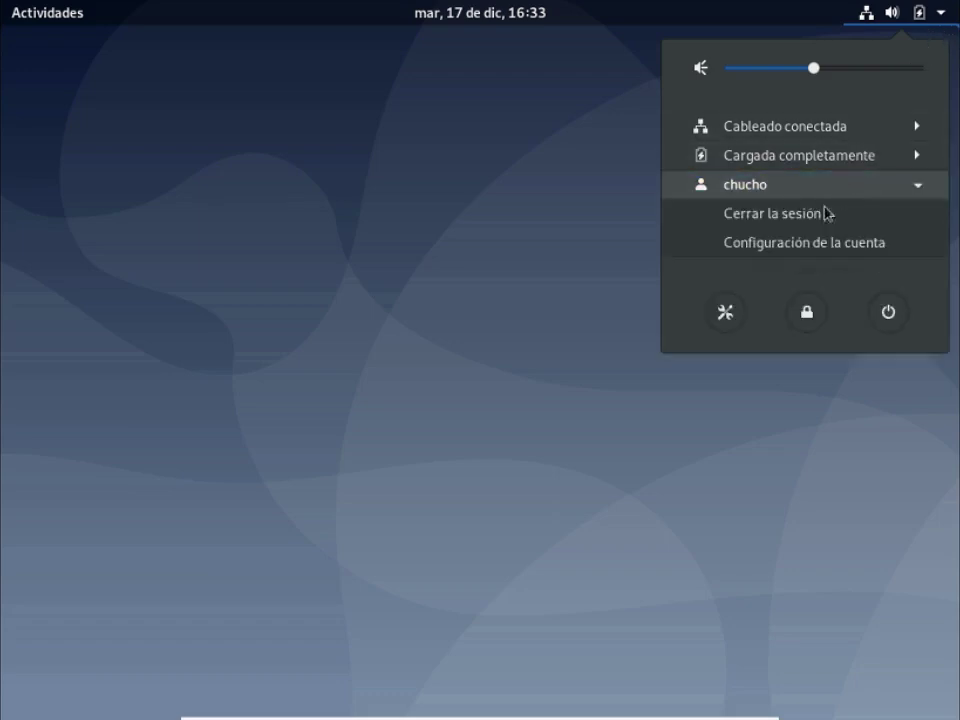
left_click(817, 222)
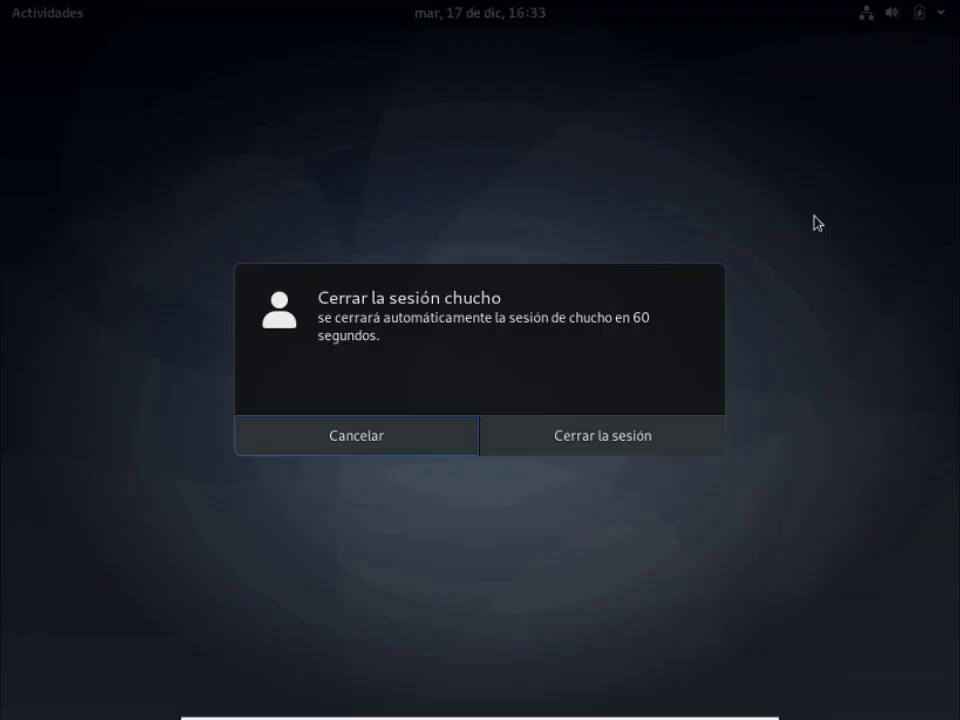
left_click(616, 452)
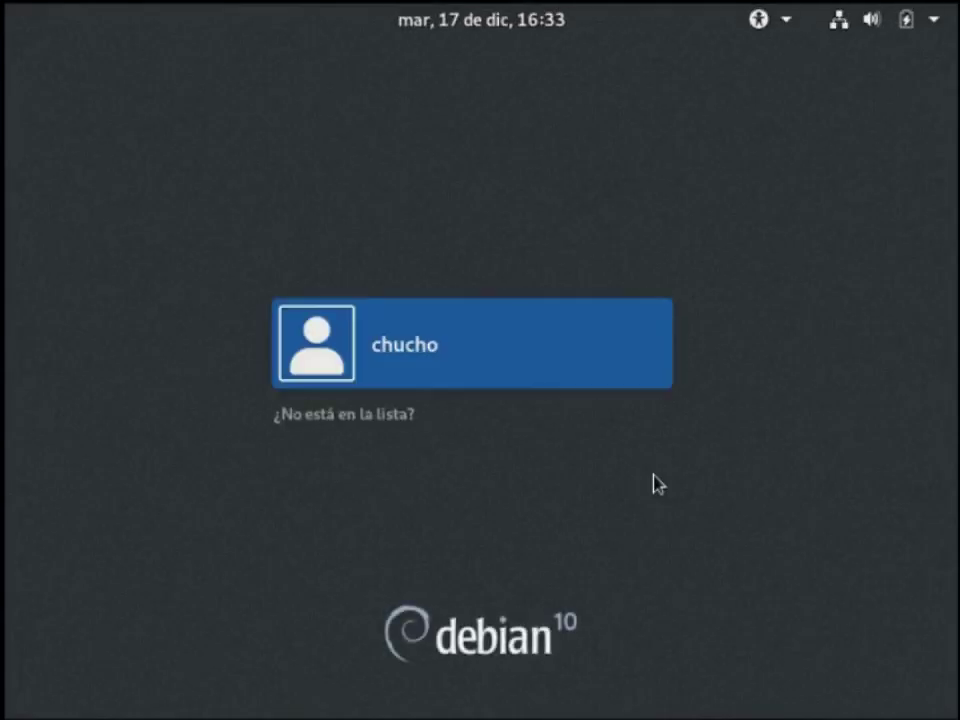
Step: Log into the listed user's account with the MATE session, entering the account password
left_click(564, 361)
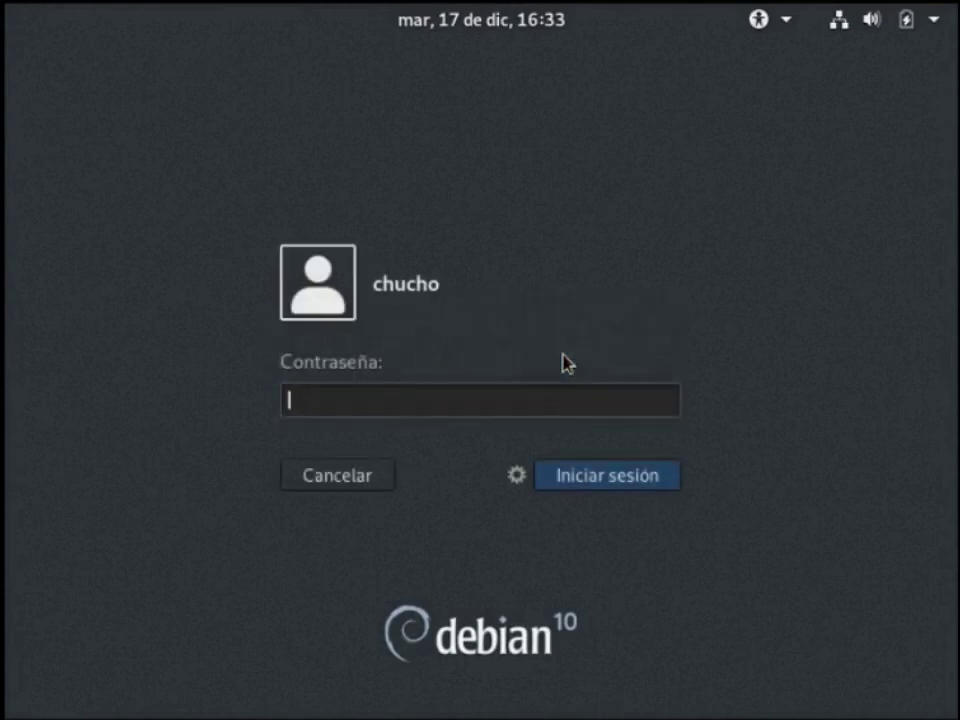
type("•••••••••")
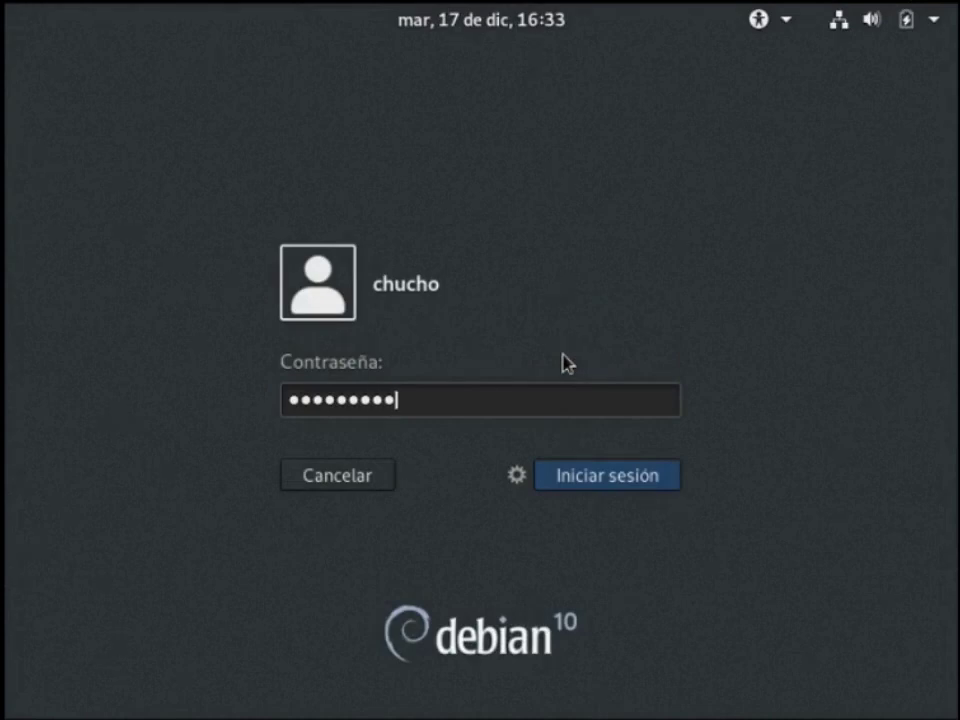
left_click(514, 478)
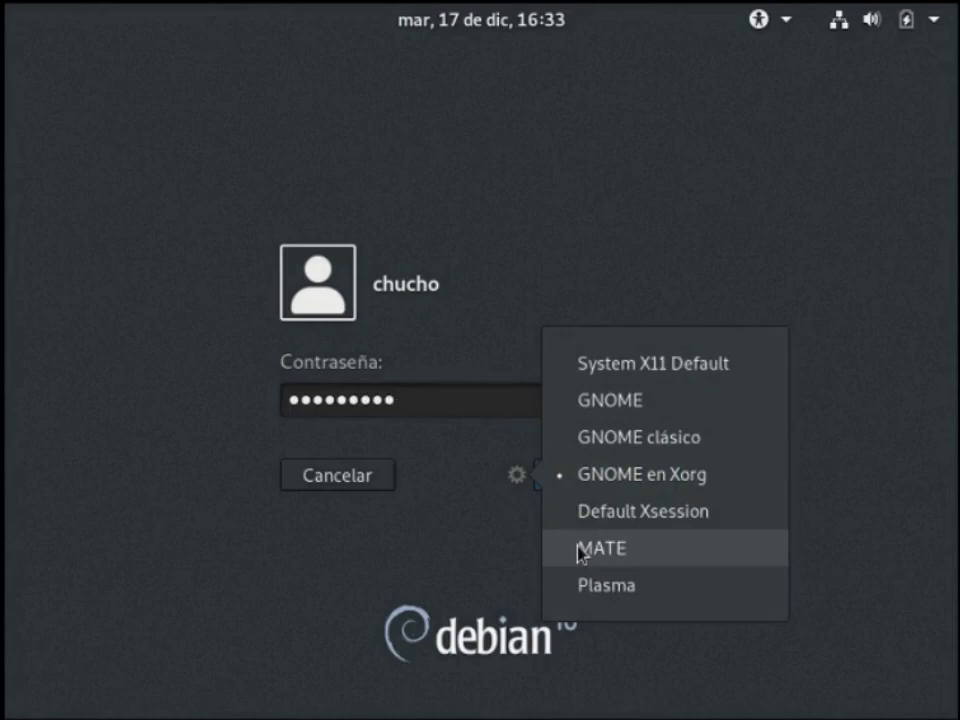
left_click(580, 550)
left_click(566, 478)
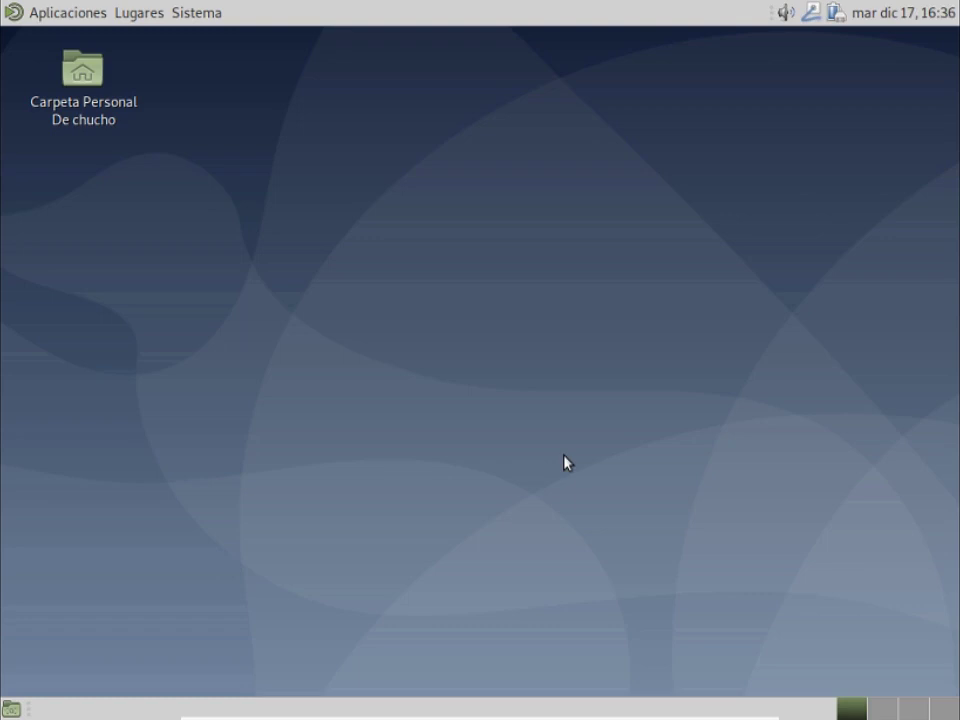
Step: Open Terminal de MATE from the system tools applications
left_click(90, 18)
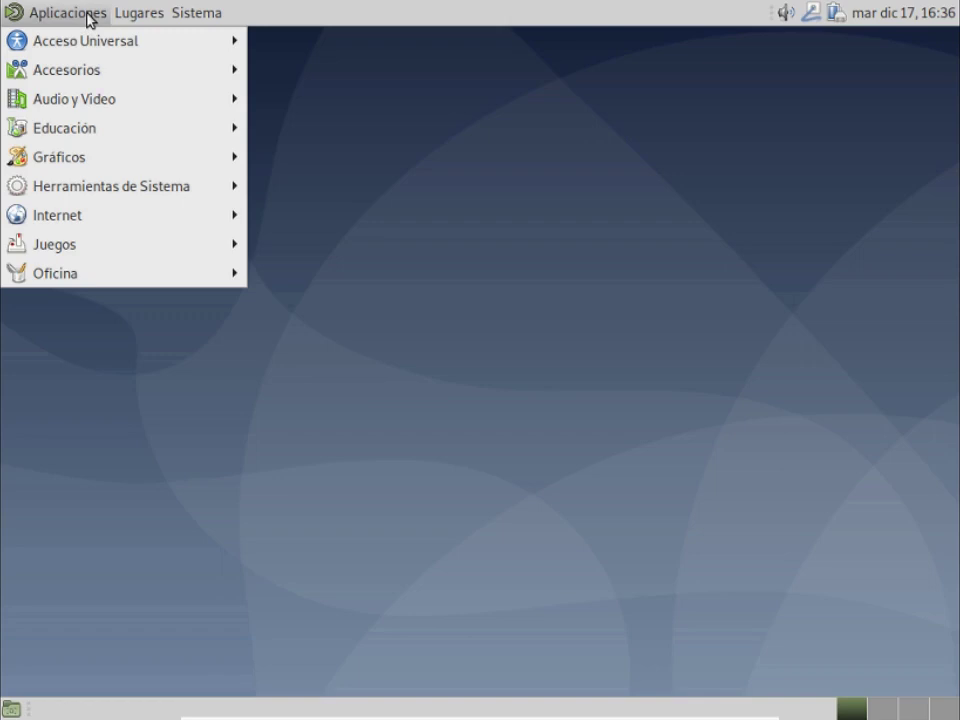
mouse_move(96, 190)
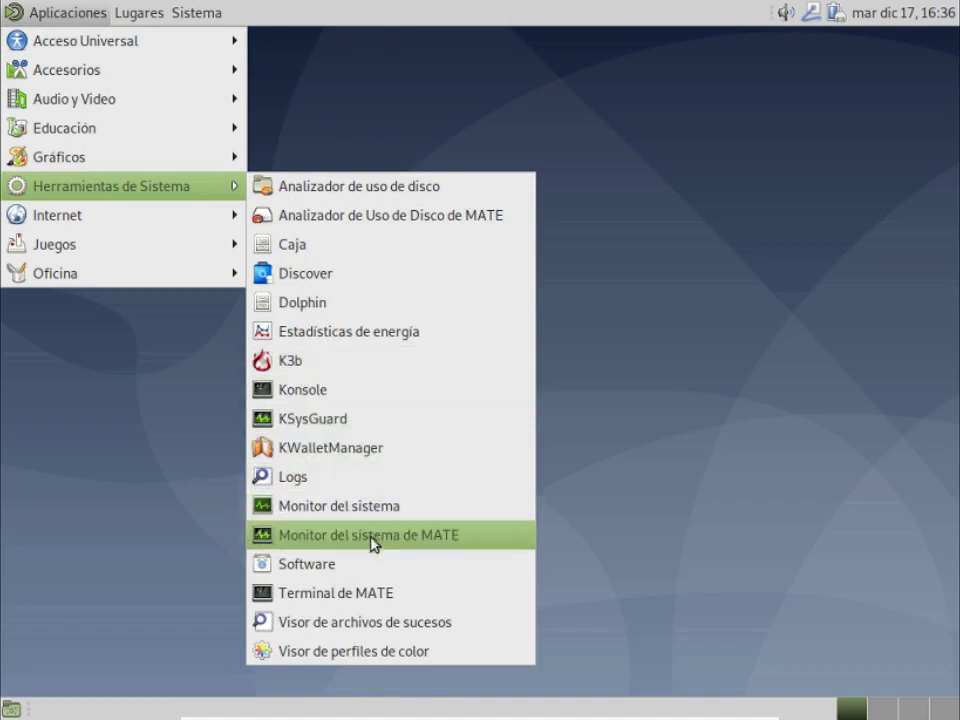
left_click(360, 600)
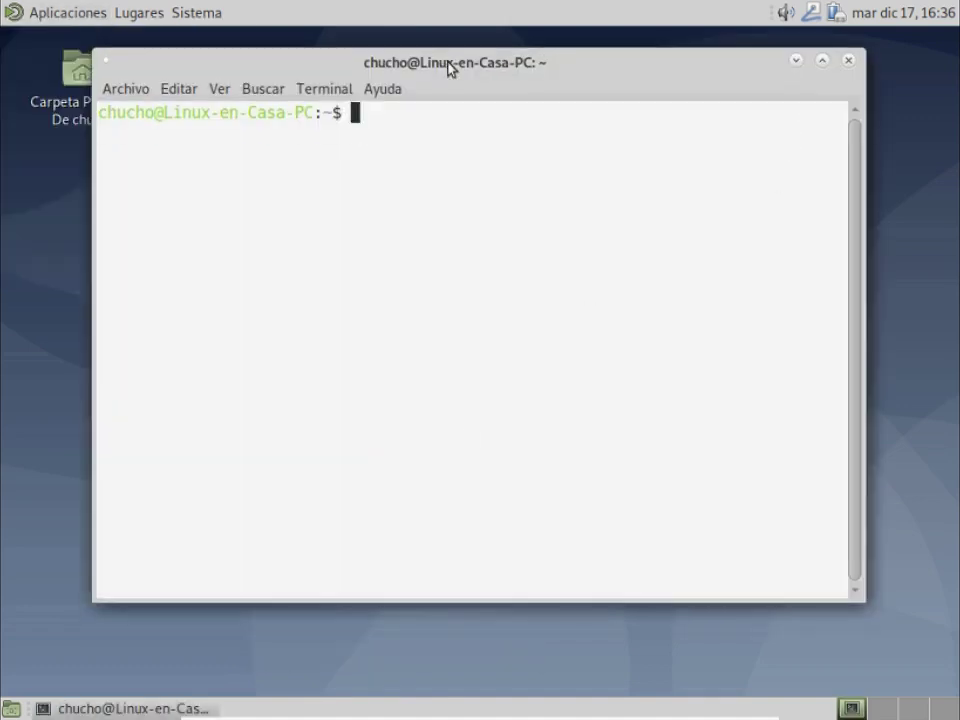
Step: Browse the accessories applications and open Editor de textos
left_click(67, 12)
mouse_move(156, 50)
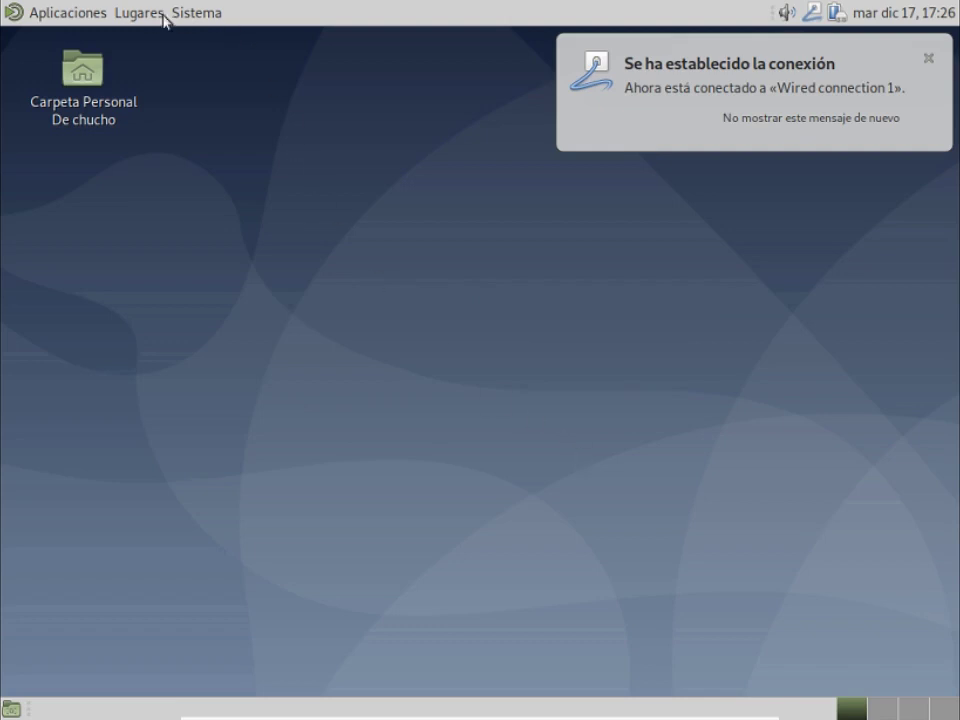
left_click(68, 13)
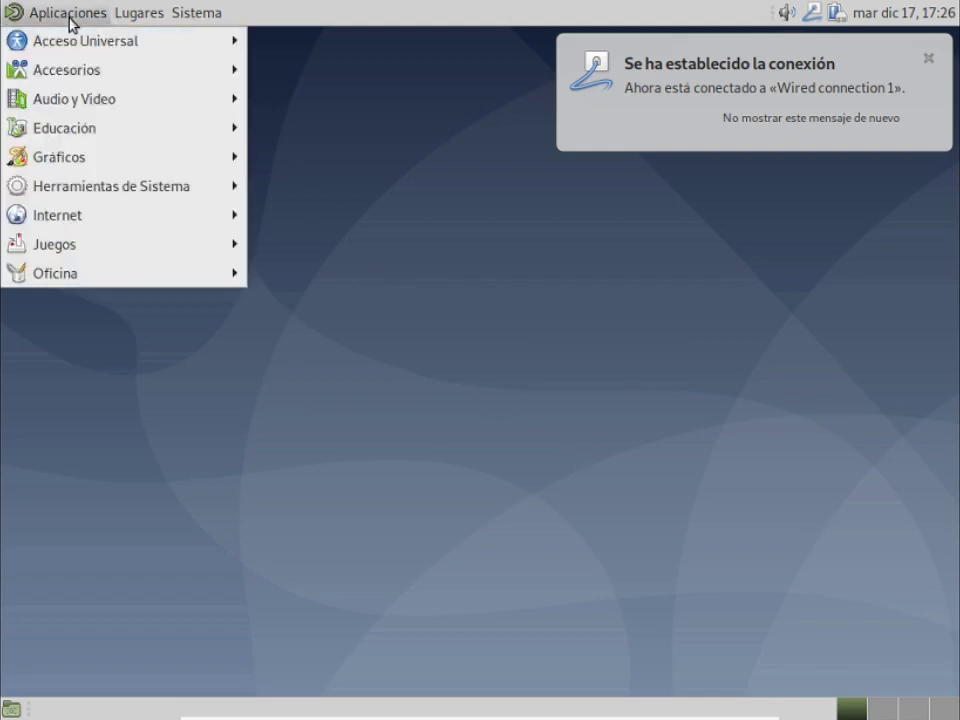
mouse_move(58, 42)
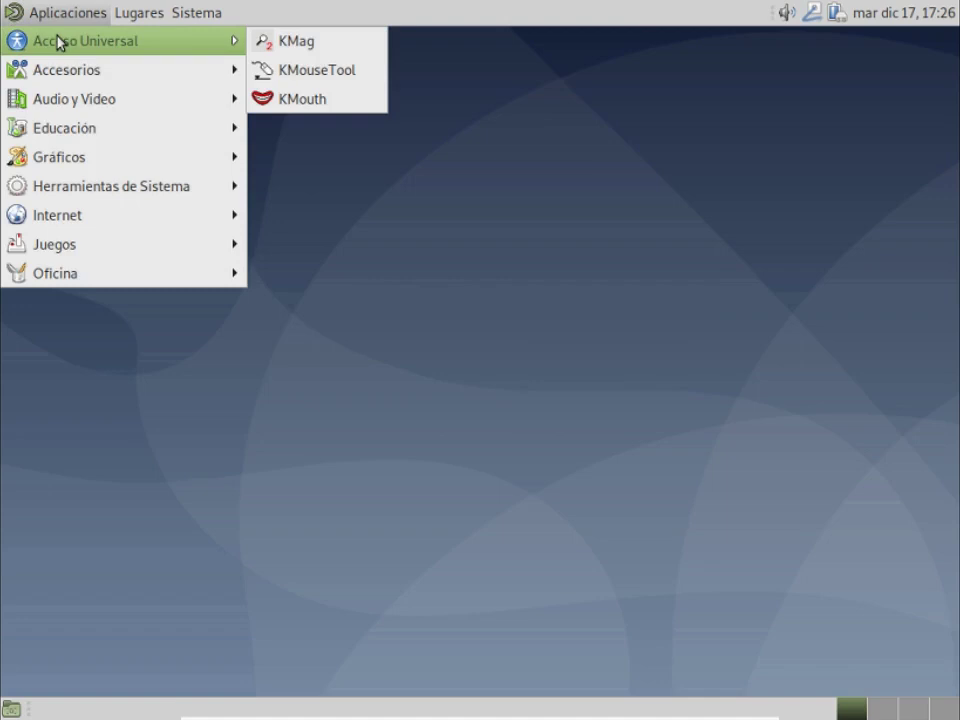
mouse_move(55, 75)
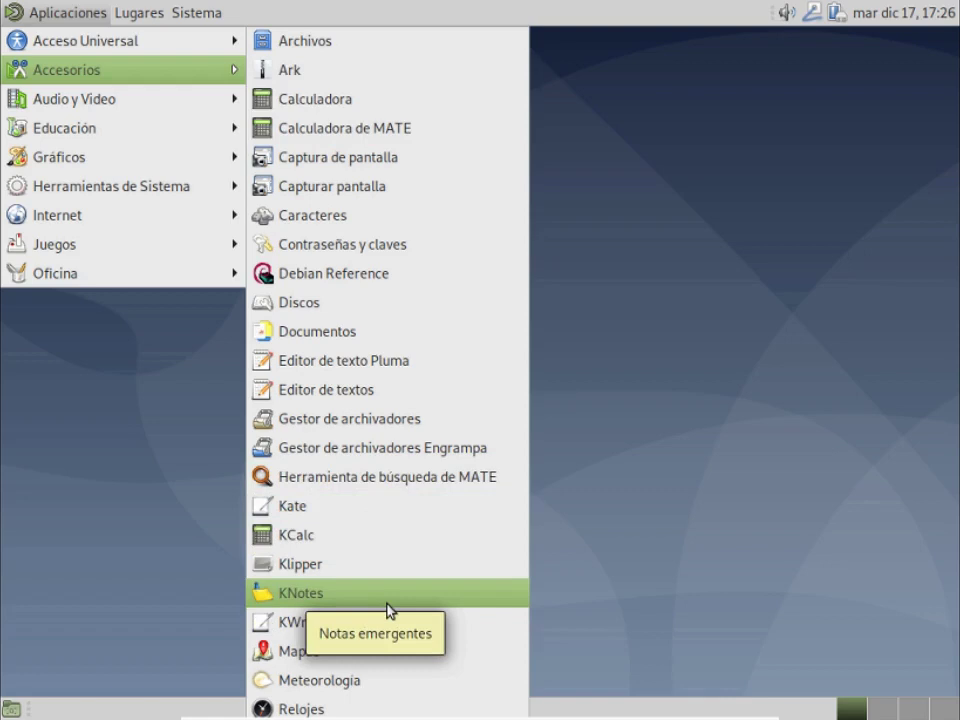
left_click(340, 390)
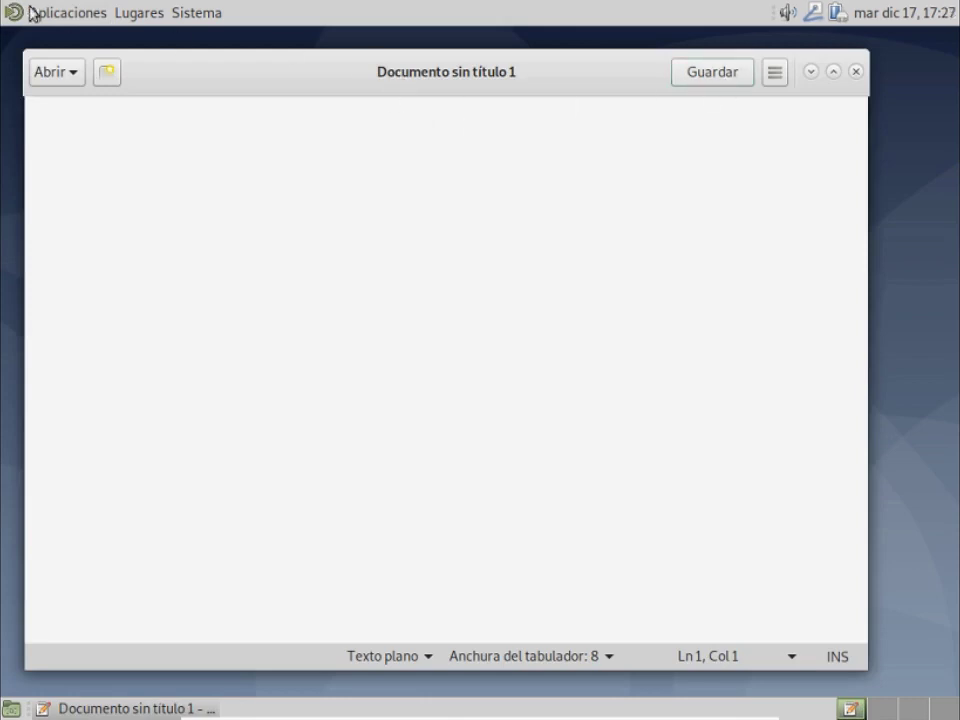
Step: Open KWrite from the accessories and move its window so the gedit title bar stays visible
left_click(64, 12)
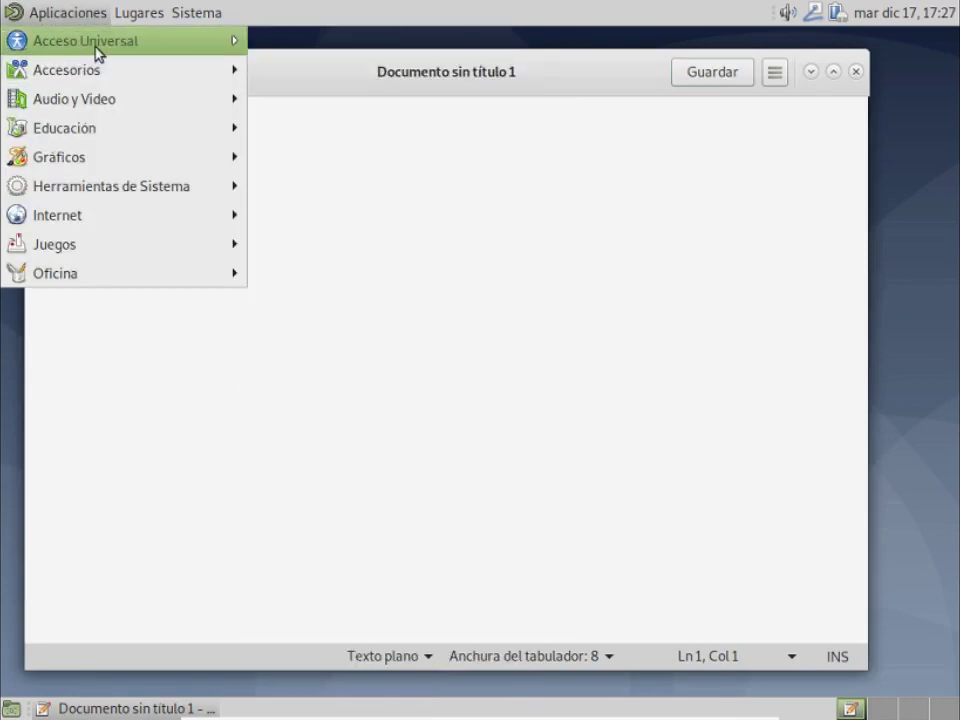
mouse_move(100, 70)
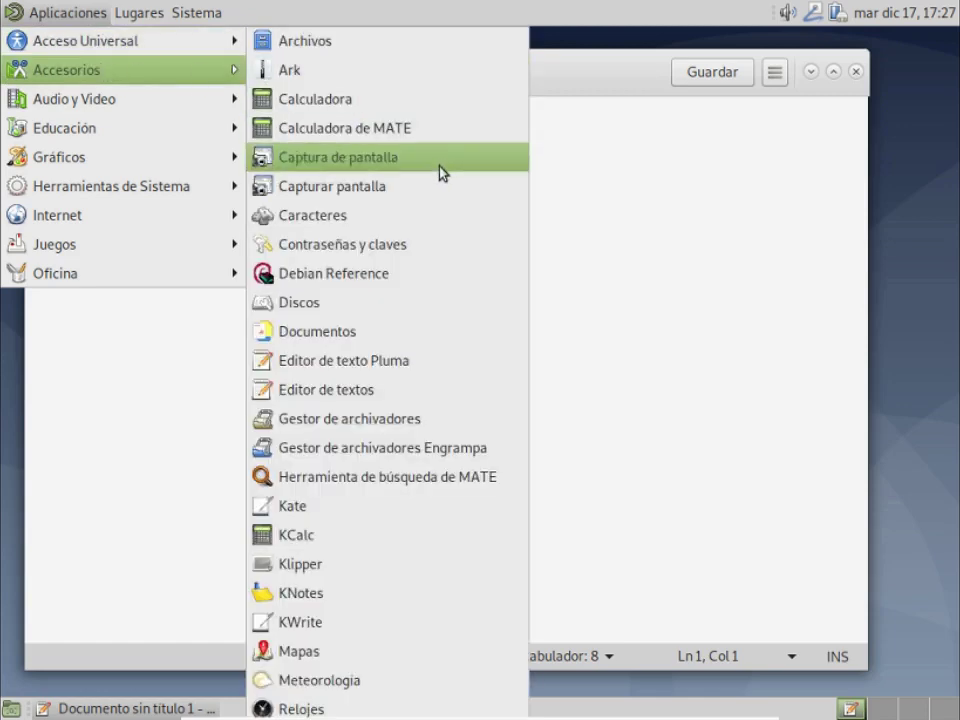
left_click(380, 626)
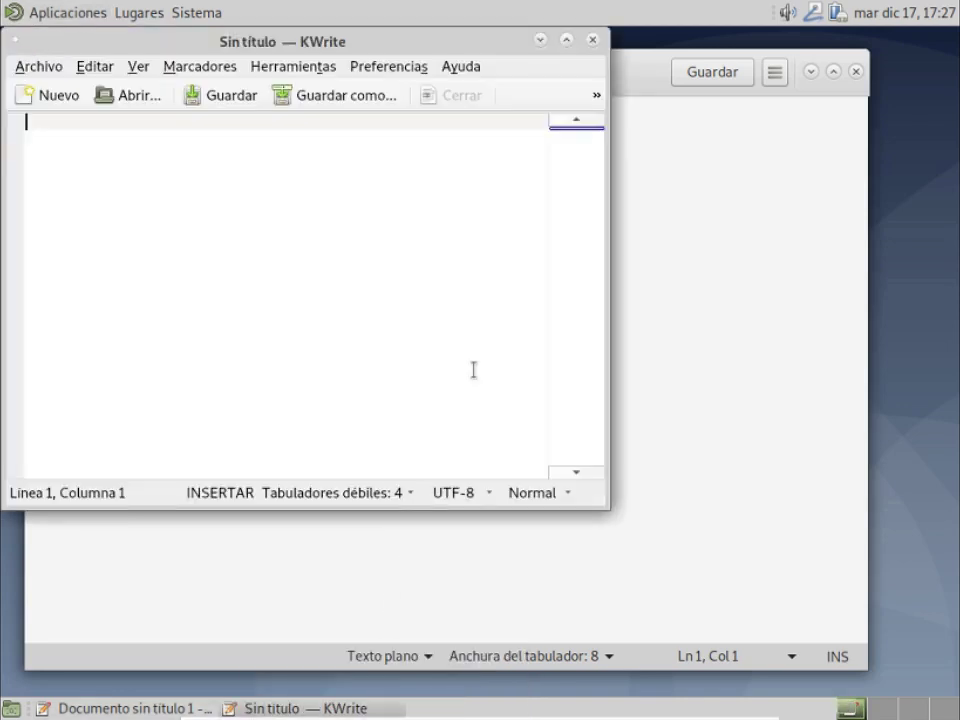
left_click_drag(253, 36, 549, 152)
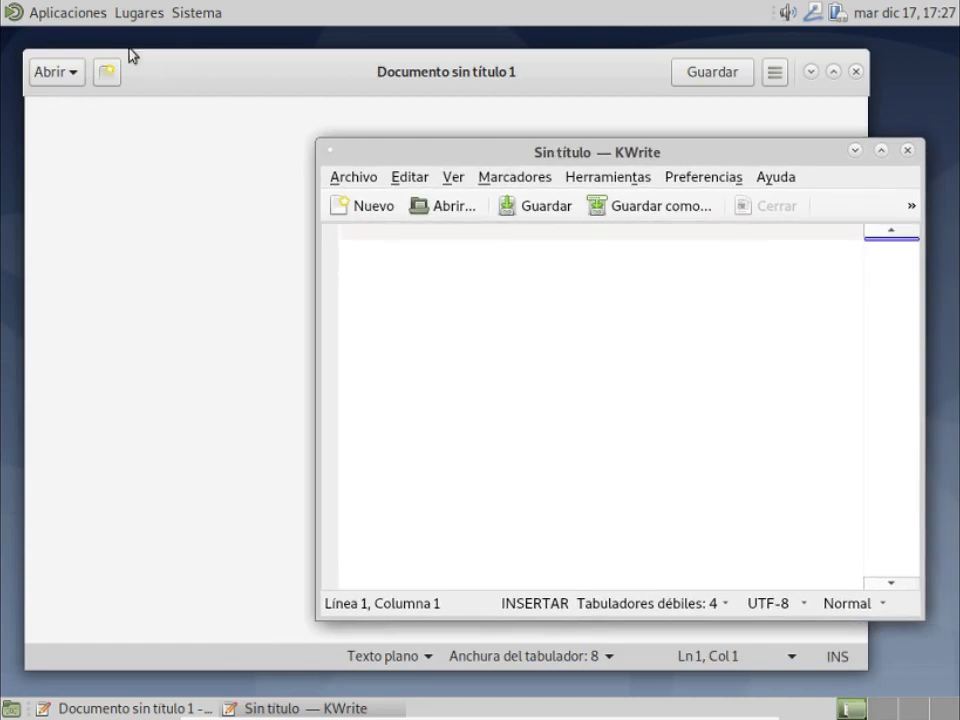
Step: Open Editor de texto Pluma from the accessories and move its window below the other editors' title bars
left_click(64, 12)
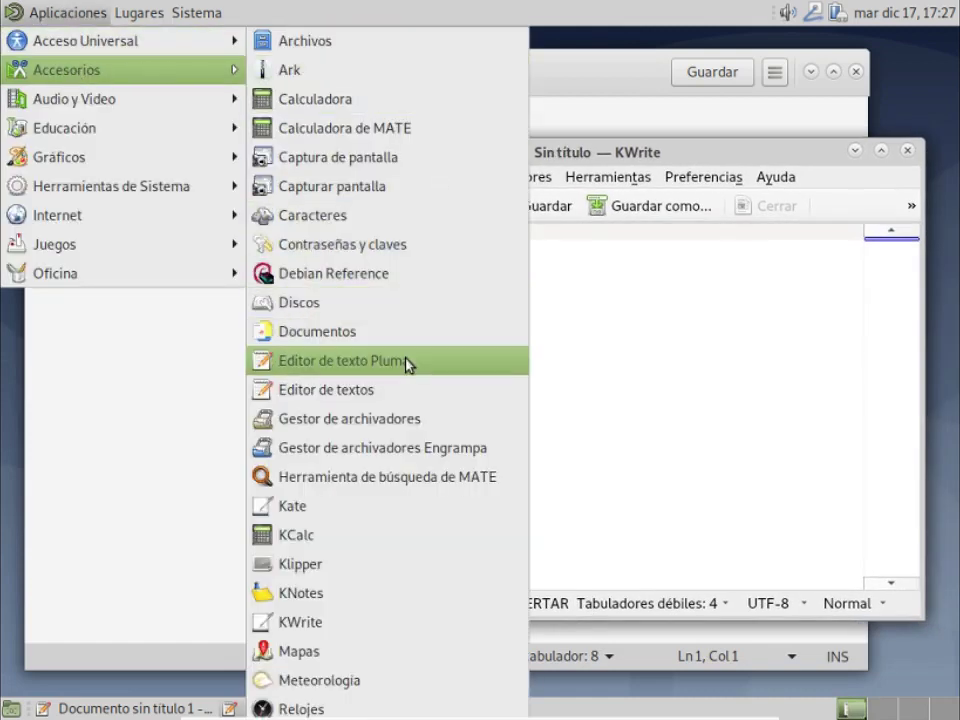
left_click(368, 371)
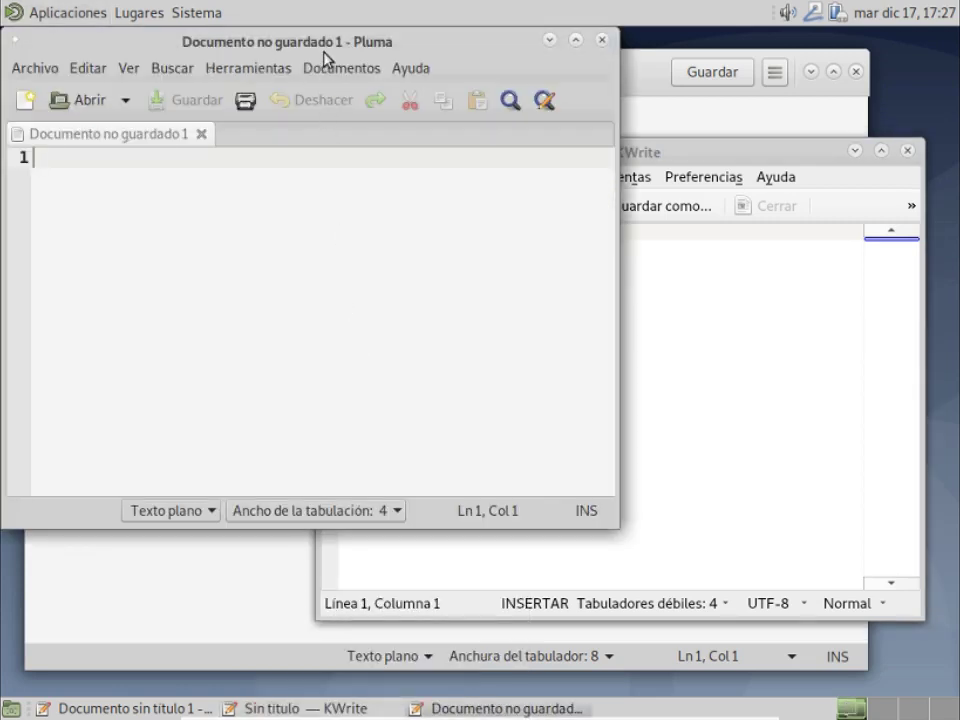
left_click_drag(324, 58, 528, 236)
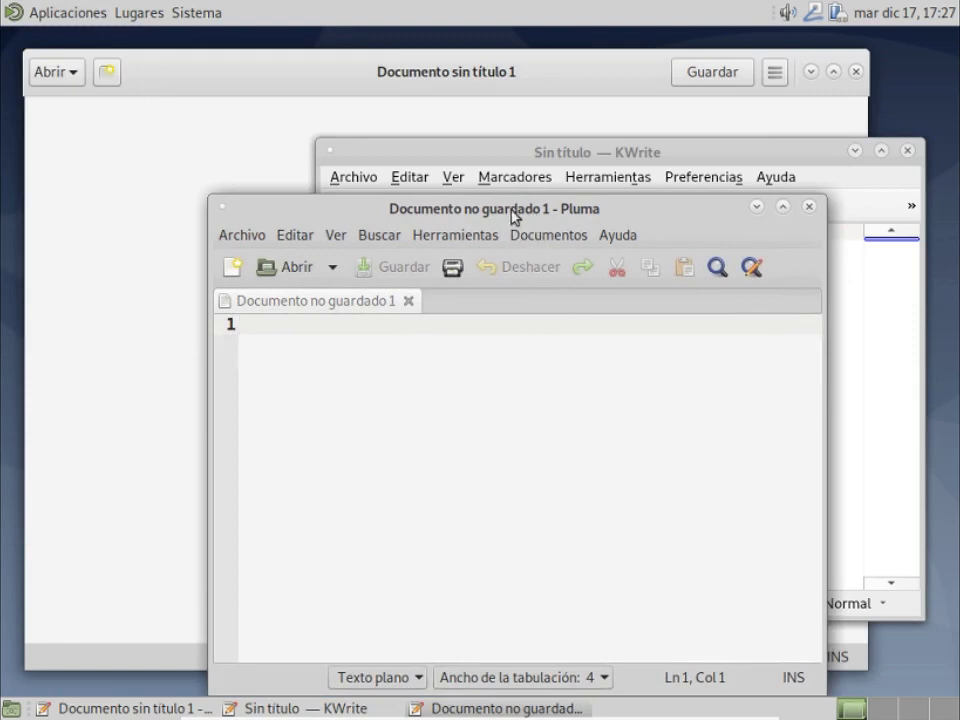
Step: Add a new blank document in gedit, view the program's About information and close it
left_click(108, 72)
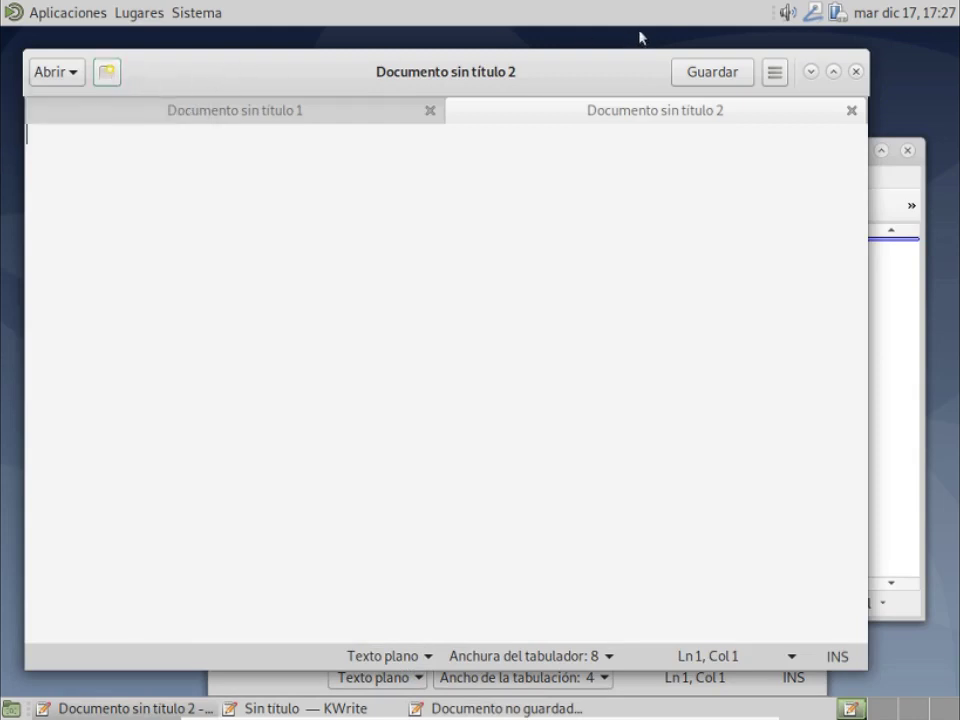
left_click(776, 78)
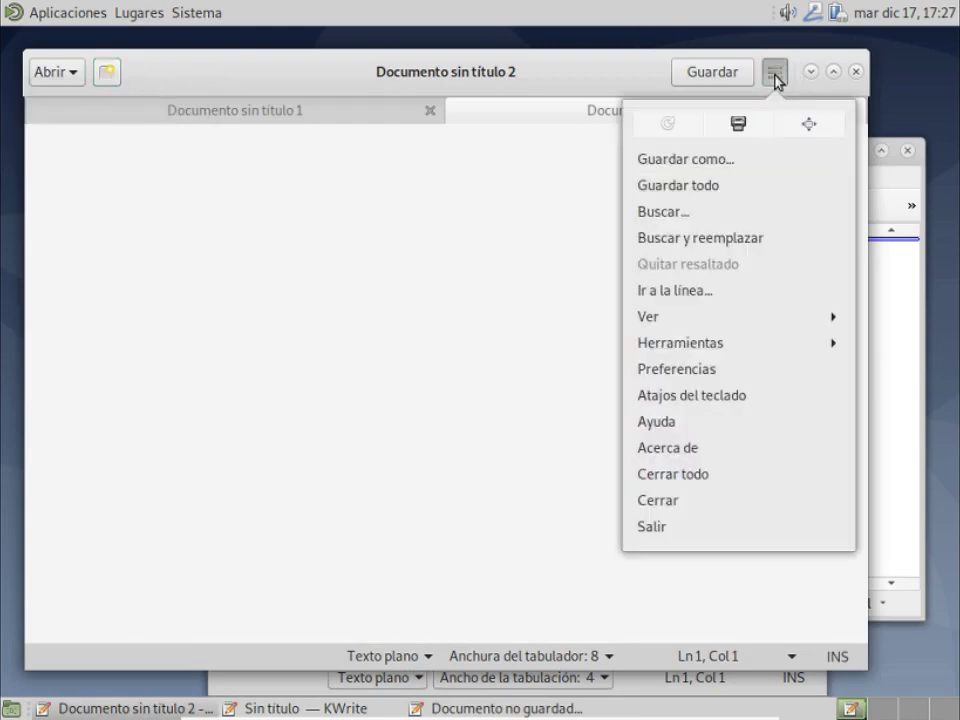
left_click(703, 458)
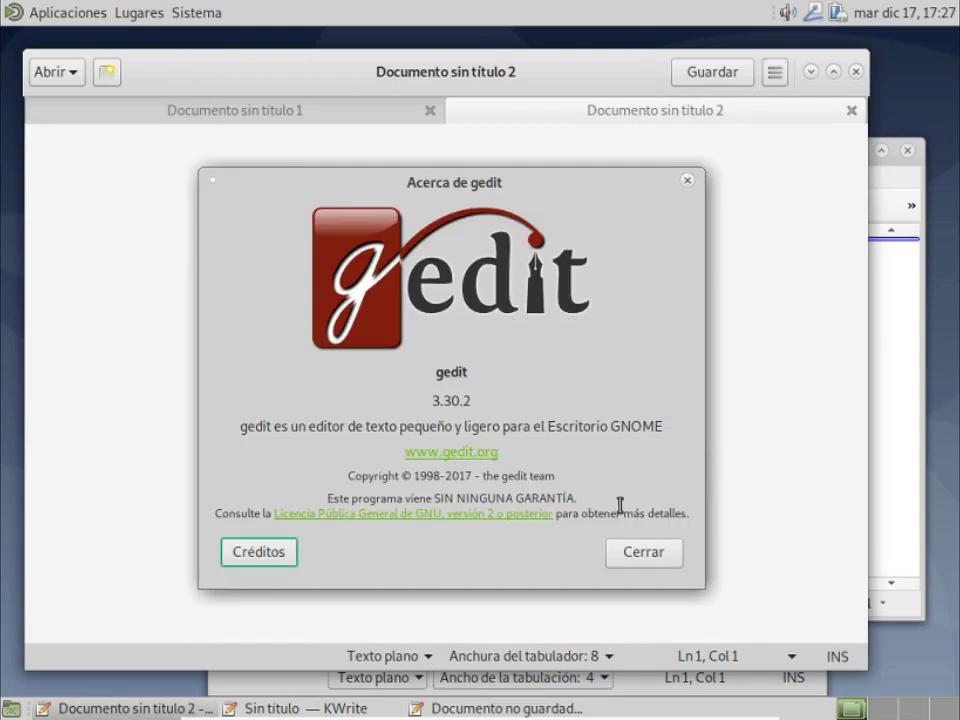
left_click(664, 558)
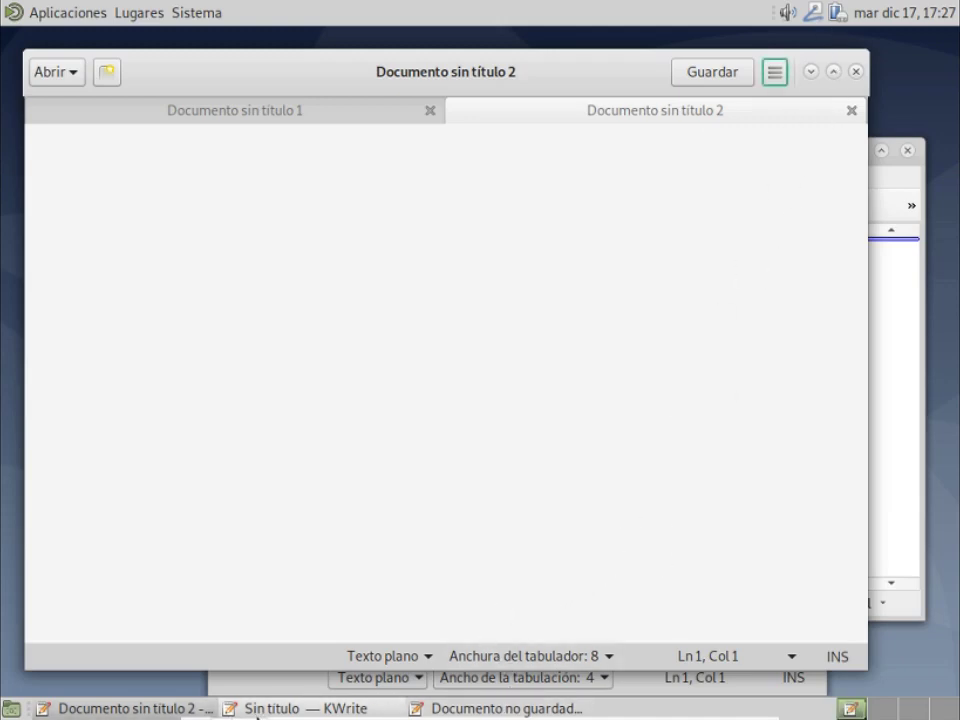
Step: Switch to KWrite, view its About information and close the dialog
left_click(266, 709)
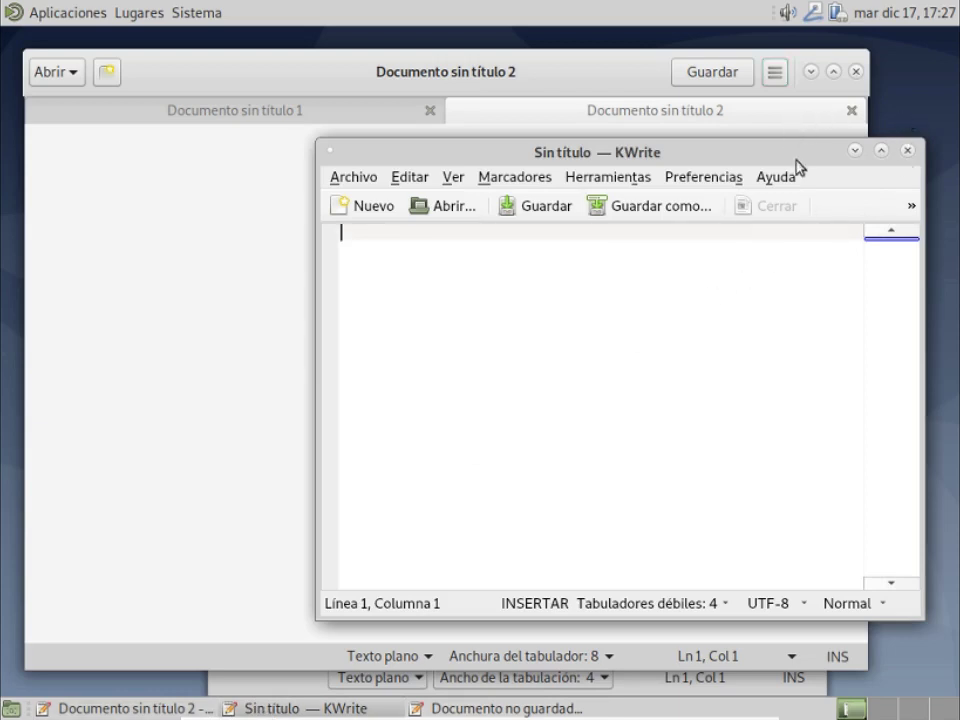
left_click(772, 180)
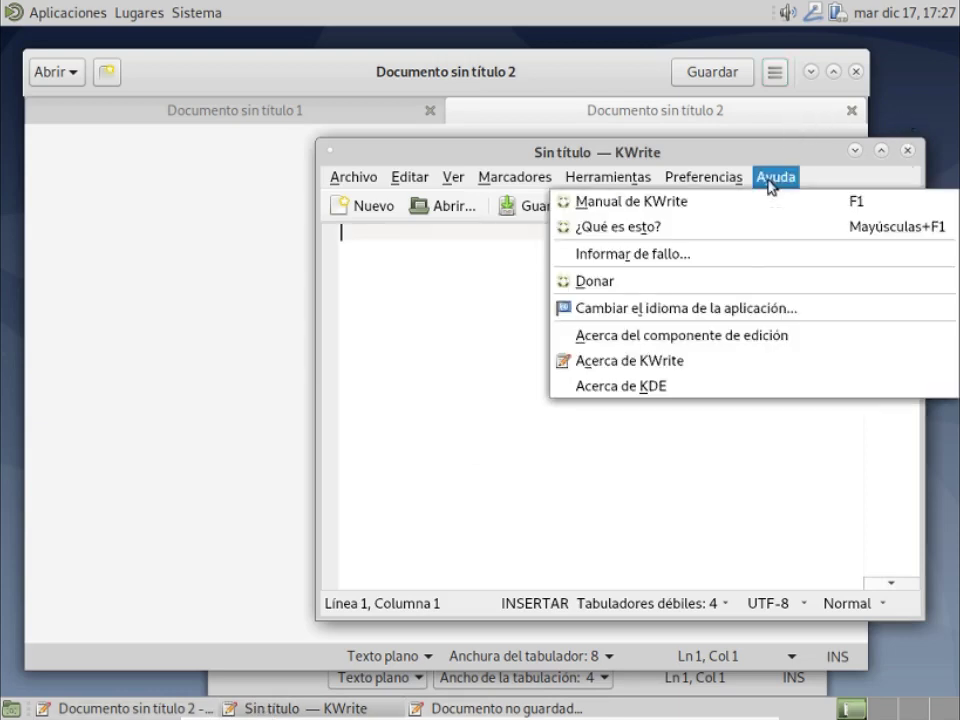
left_click(688, 363)
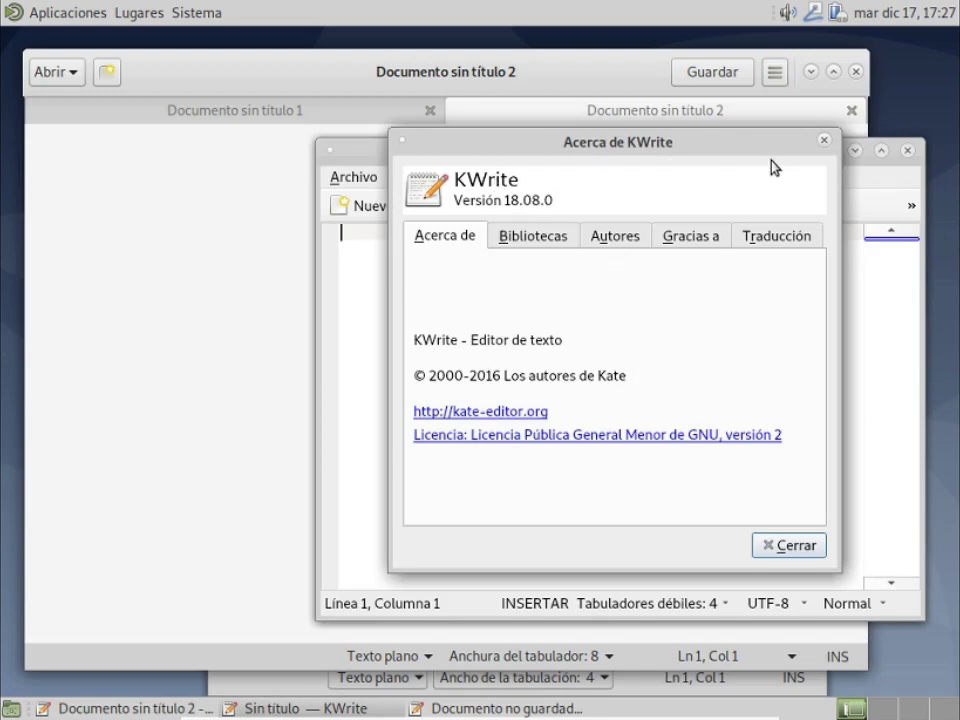
left_click(822, 142)
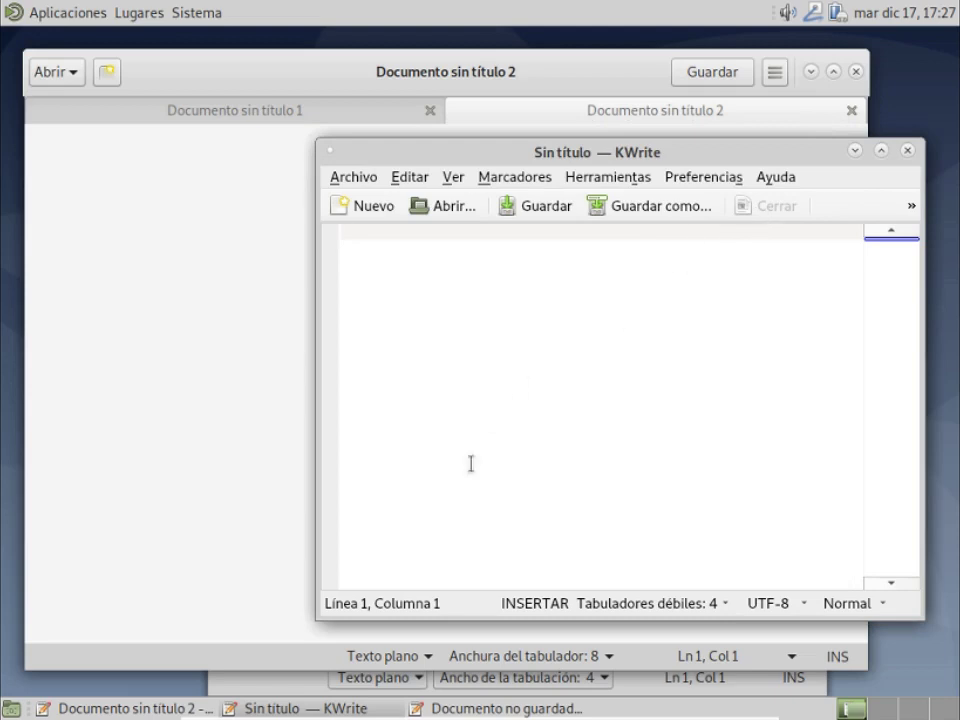
Step: Switch to Pluma, view its About information, highlight "Escritorio MATE" in the description and close the dialog
left_click(469, 710)
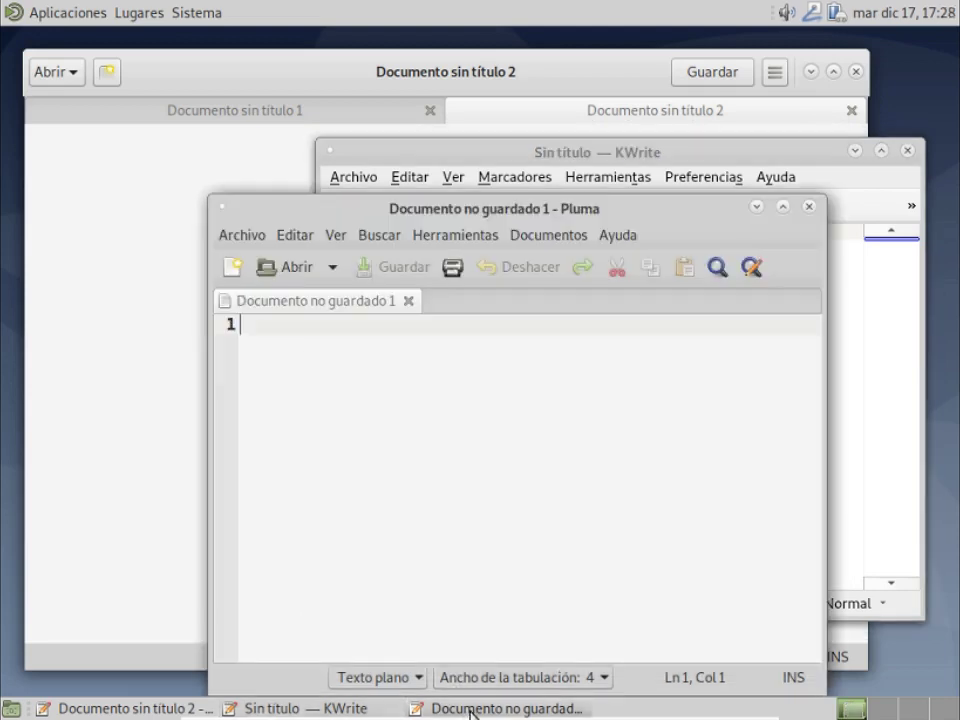
left_click(611, 240)
left_click(625, 300)
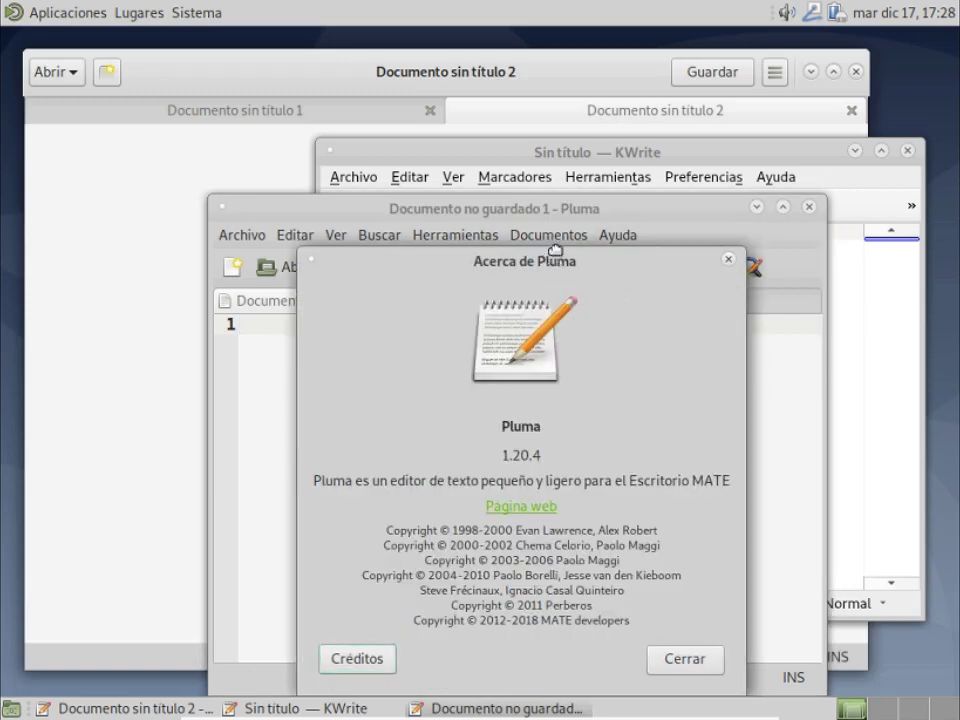
left_click_drag(559, 270, 564, 212)
left_click_drag(632, 422, 731, 422)
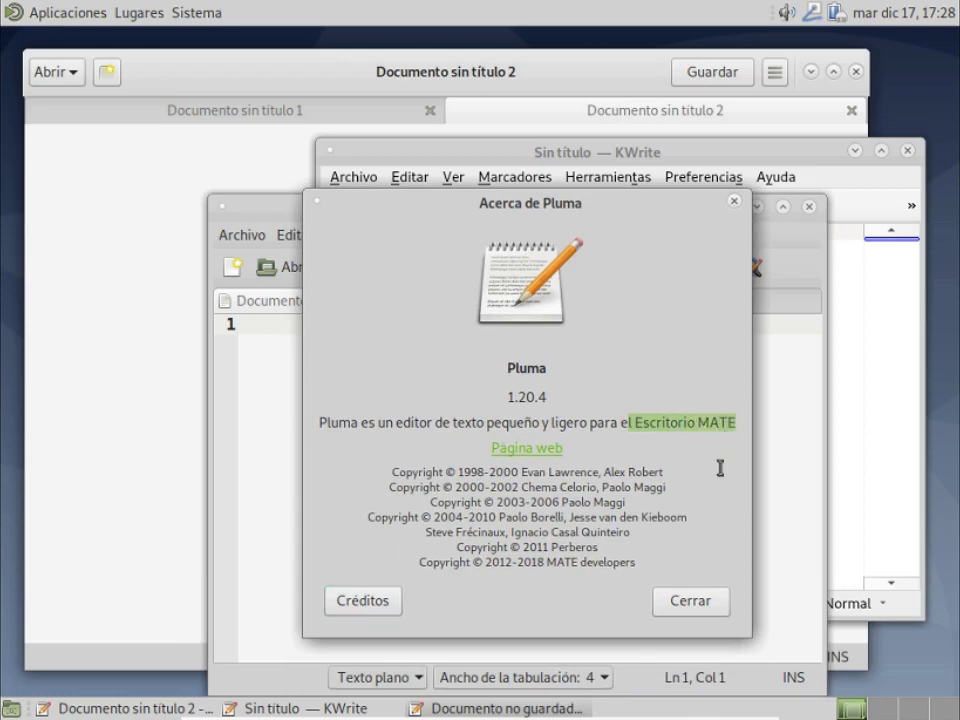
left_click(706, 612)
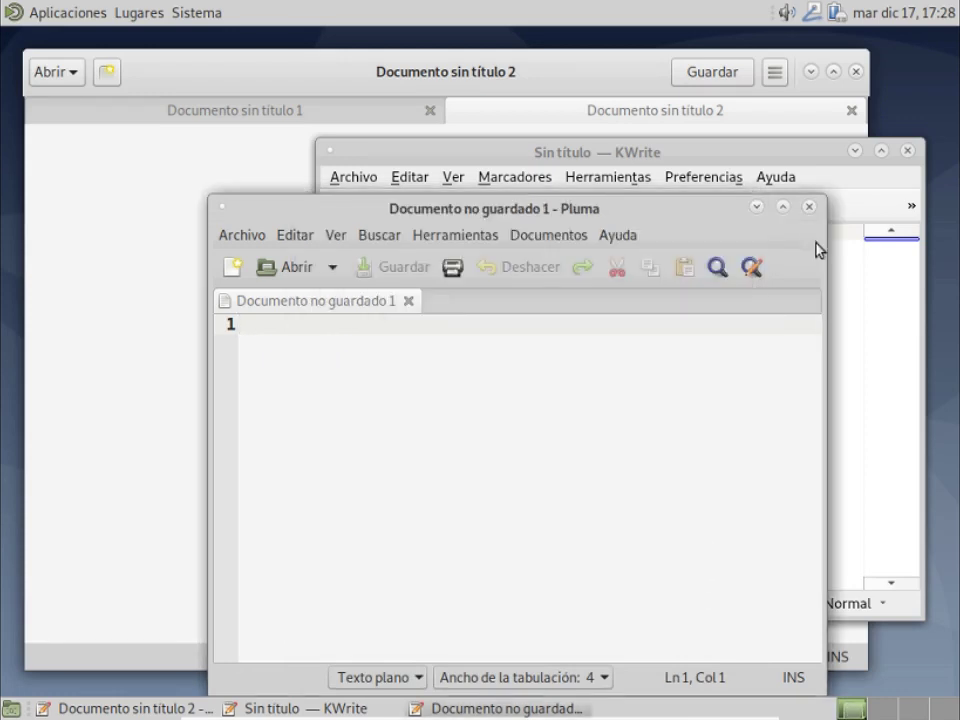
Step: Close the Pluma, KWrite and gedit windows
left_click(809, 206)
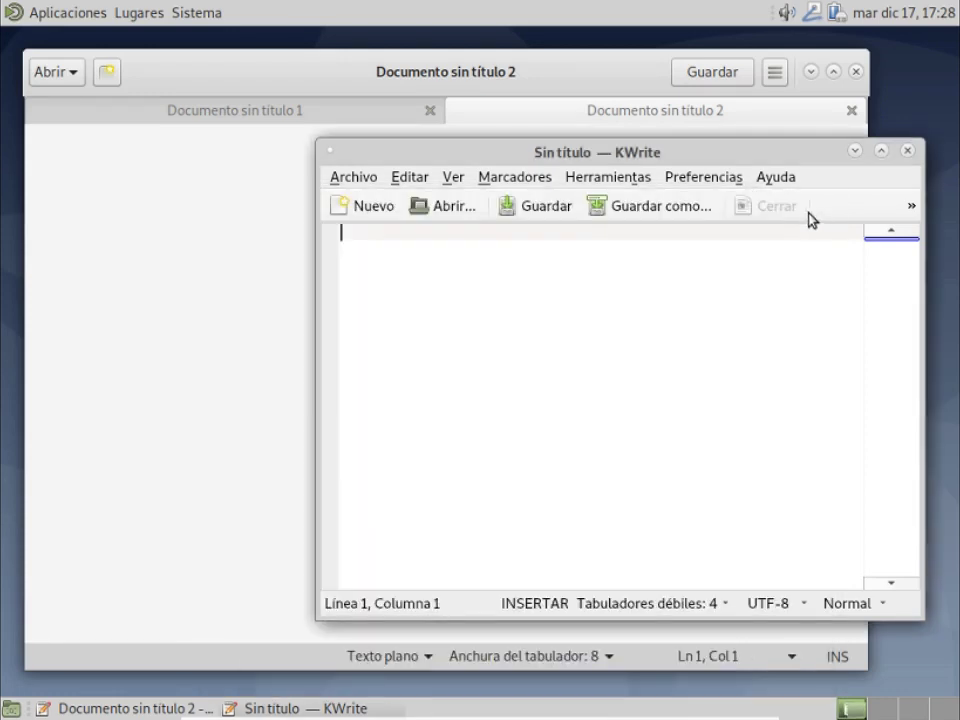
left_click(910, 152)
left_click(854, 72)
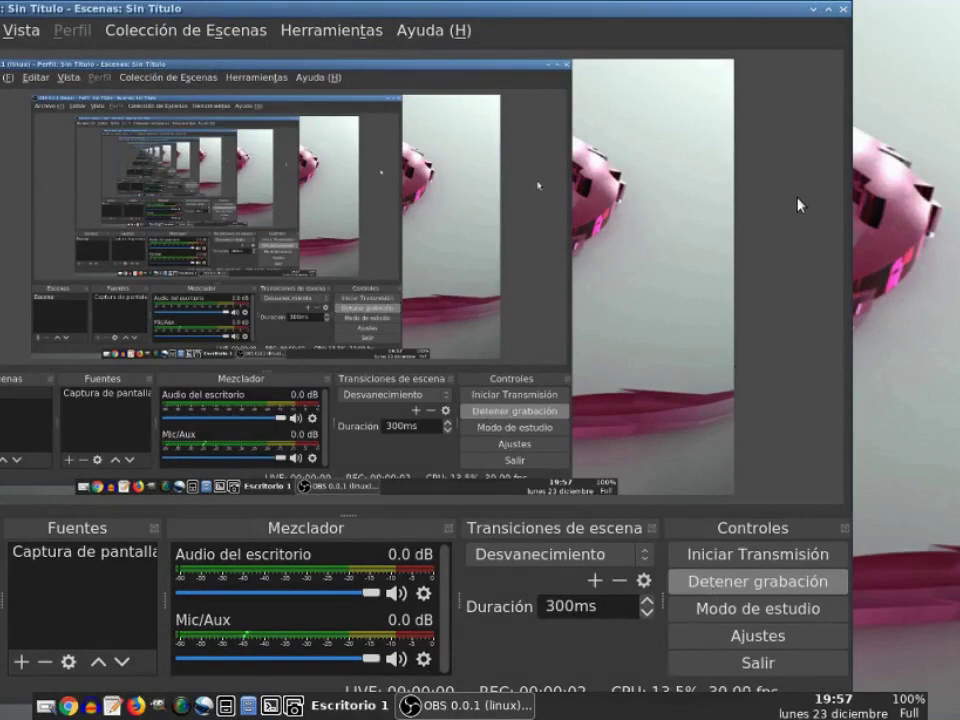
Step: Minimize the OBS window and browse the Accessories, Games and Multimedia application categories from the Openbox desktop
left_click(813, 9)
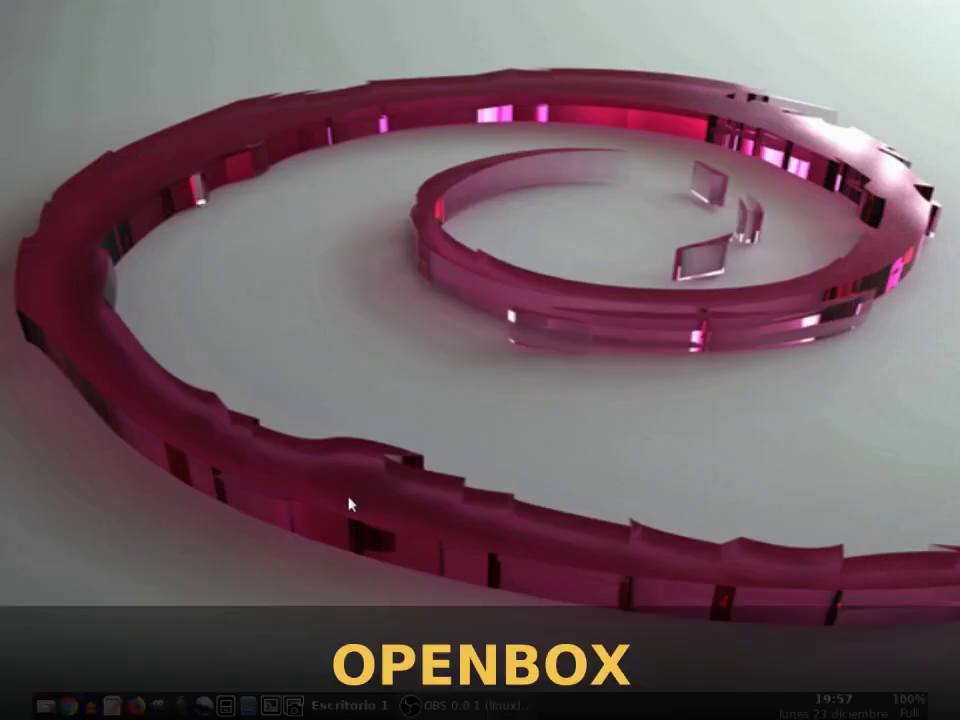
right_click(228, 173)
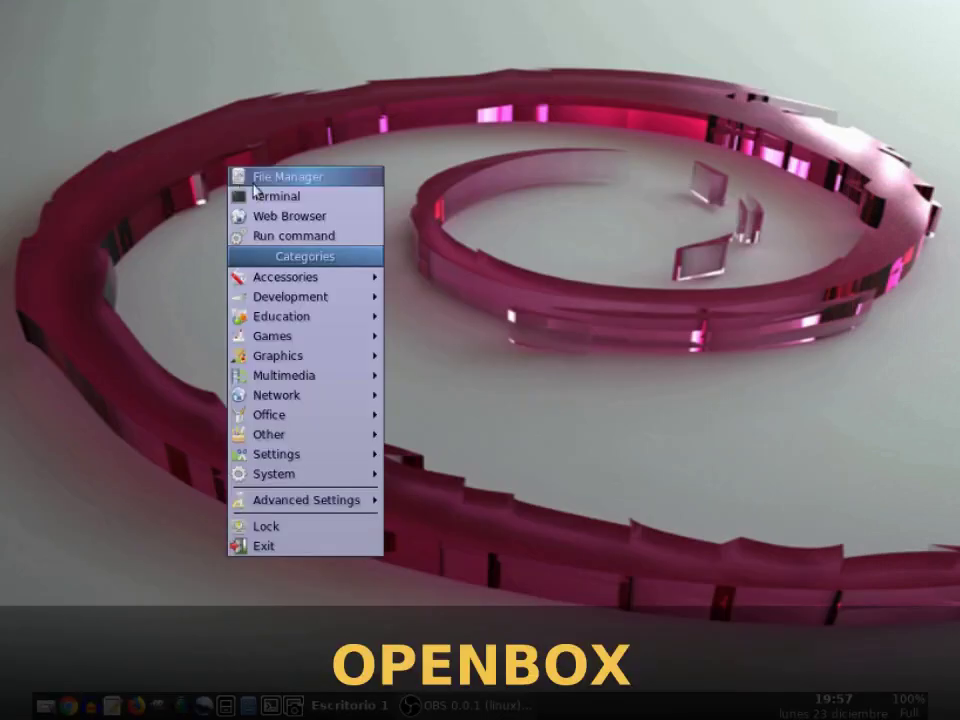
mouse_move(317, 286)
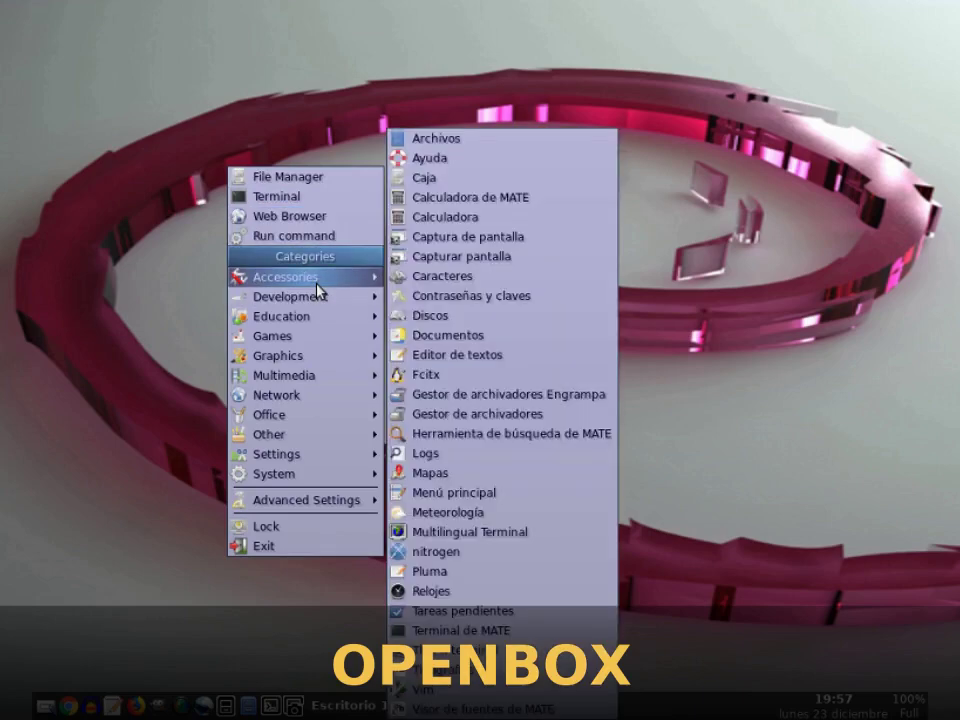
mouse_move(305, 343)
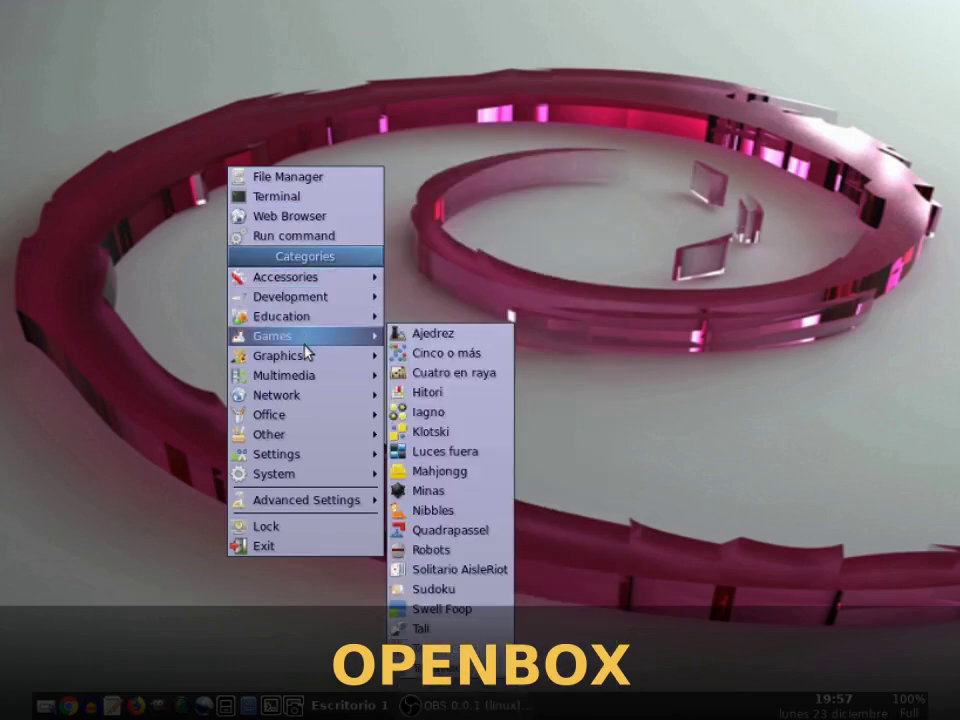
mouse_move(305, 375)
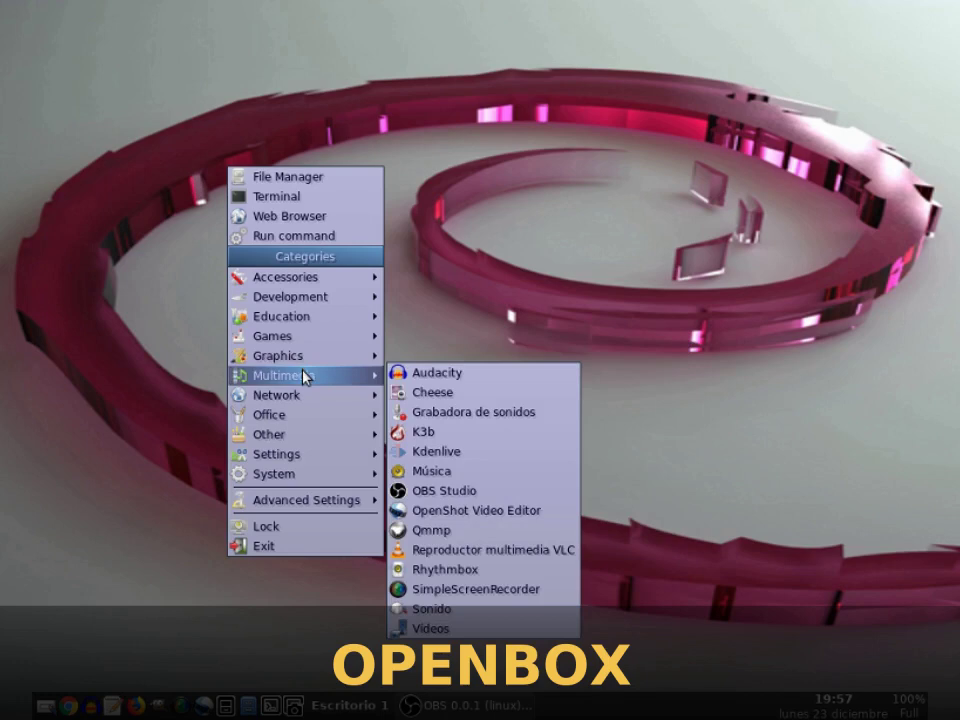
mouse_move(316, 500)
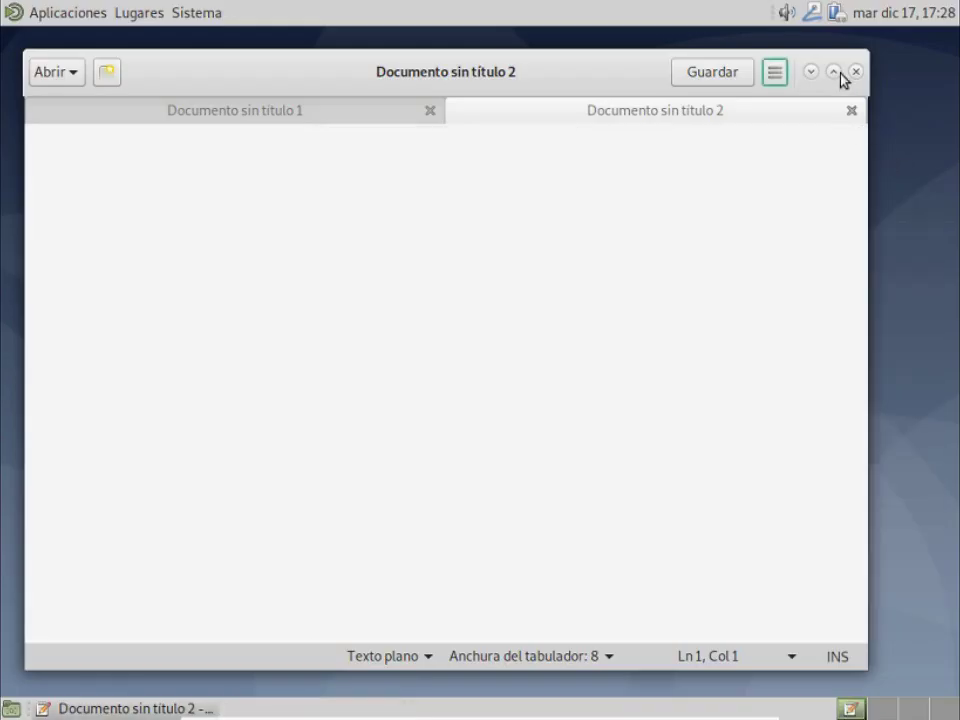
Step: Close the gedit window with its untitled documents and bring up the system shutdown dialog in MATE
left_click(853, 73)
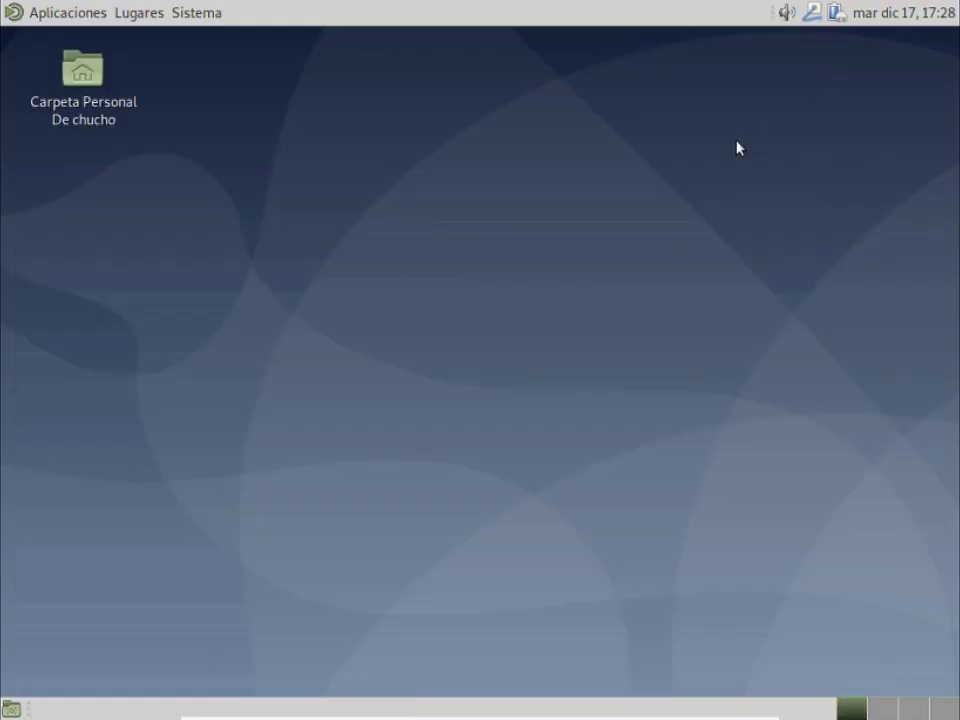
left_click(204, 19)
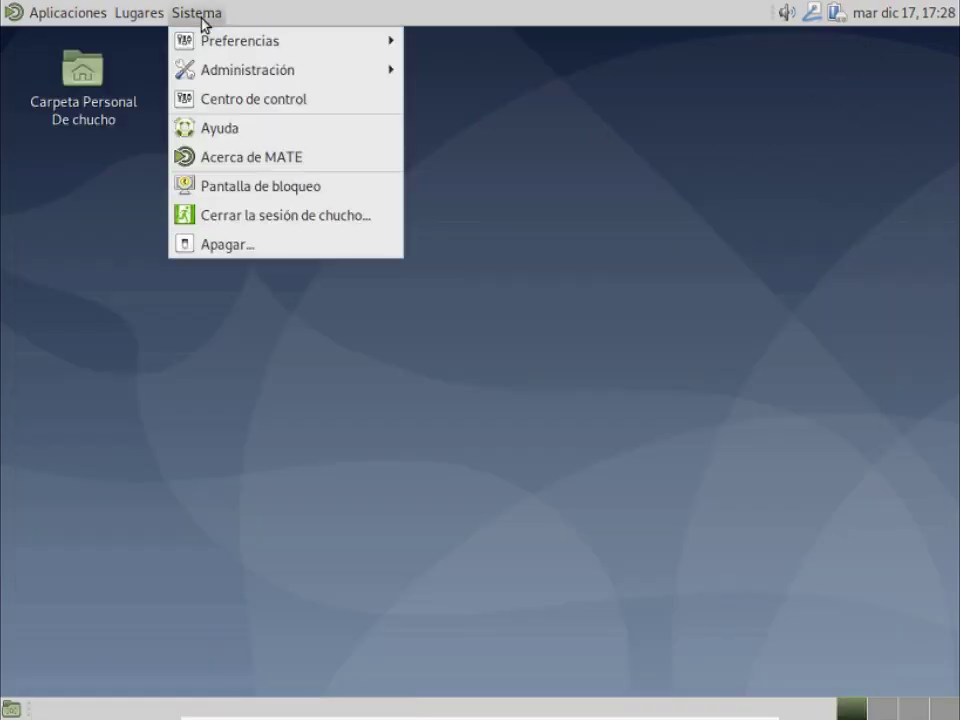
left_click(279, 248)
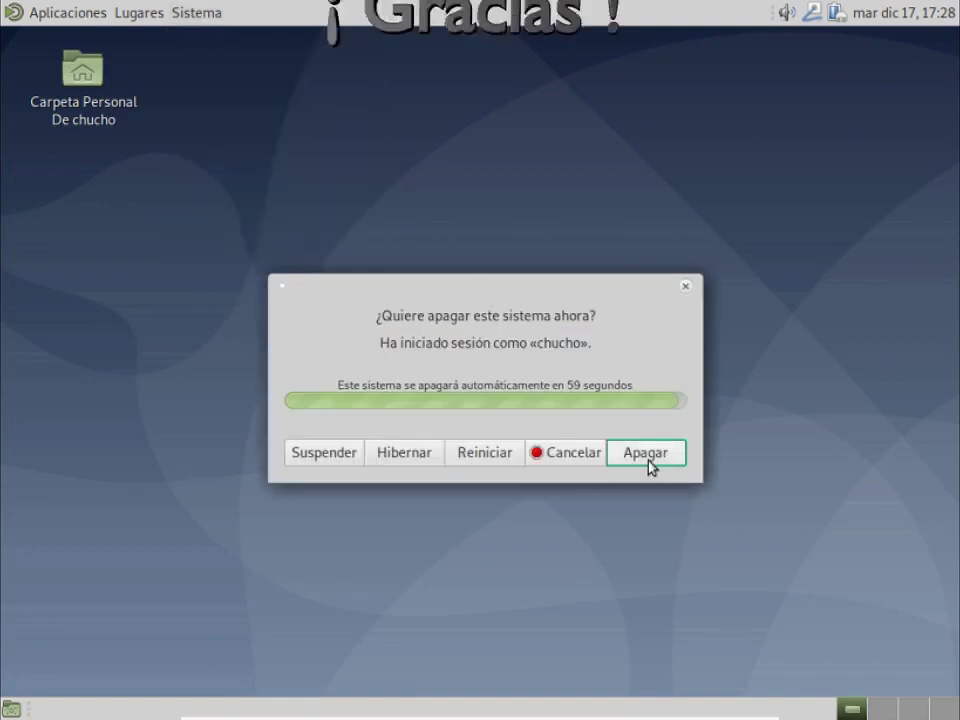